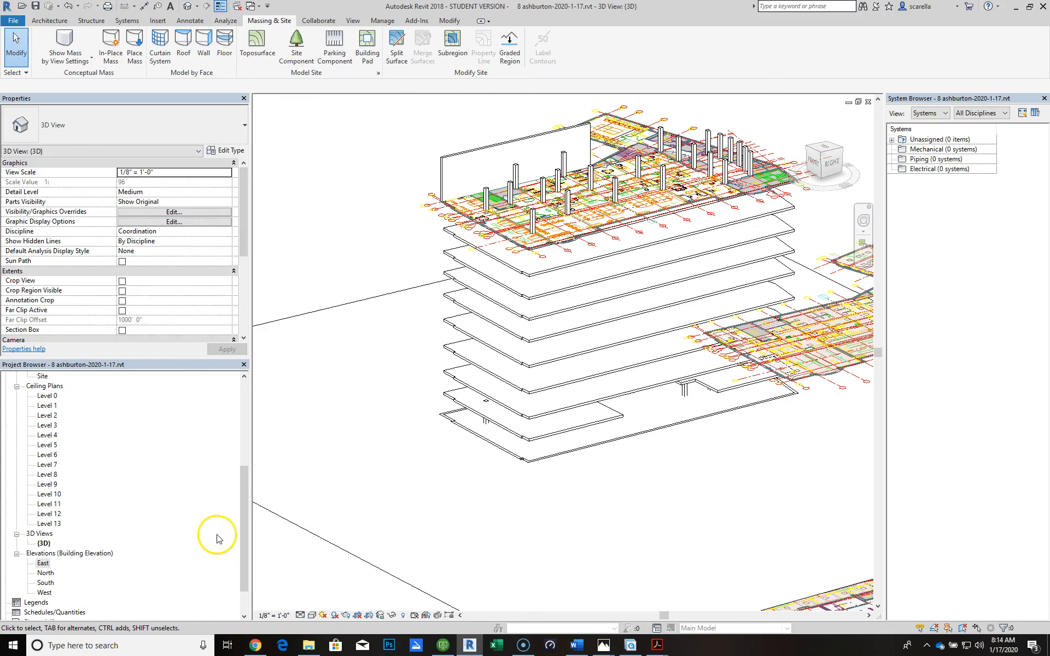
Open the Level 10 floor plan view
scroll(728, 126, "up", 2)
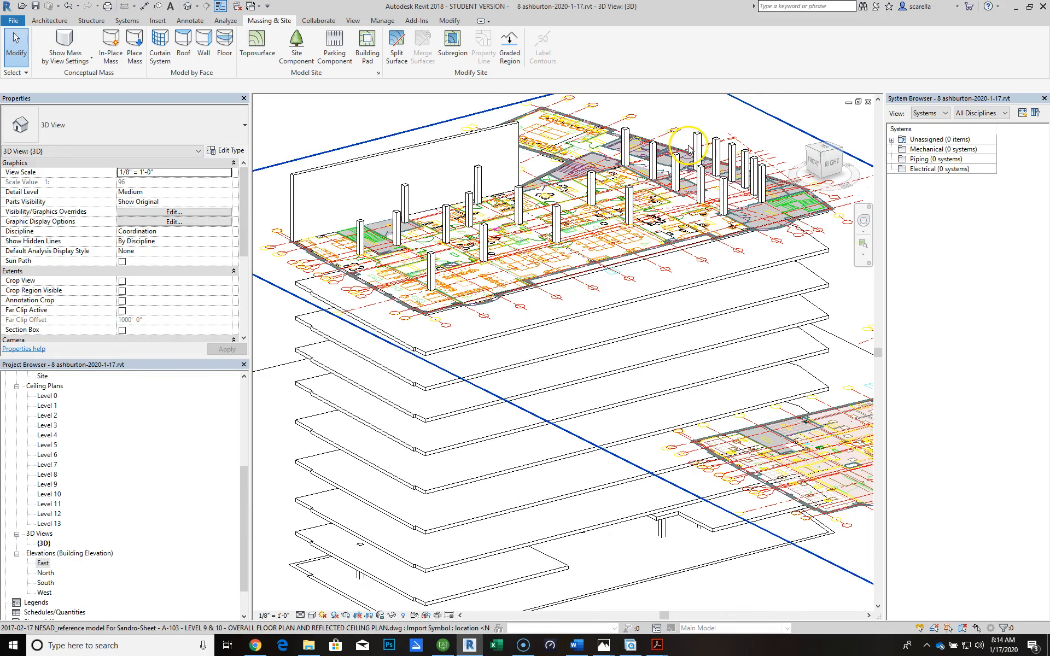
scroll(684, 192, "down", 3)
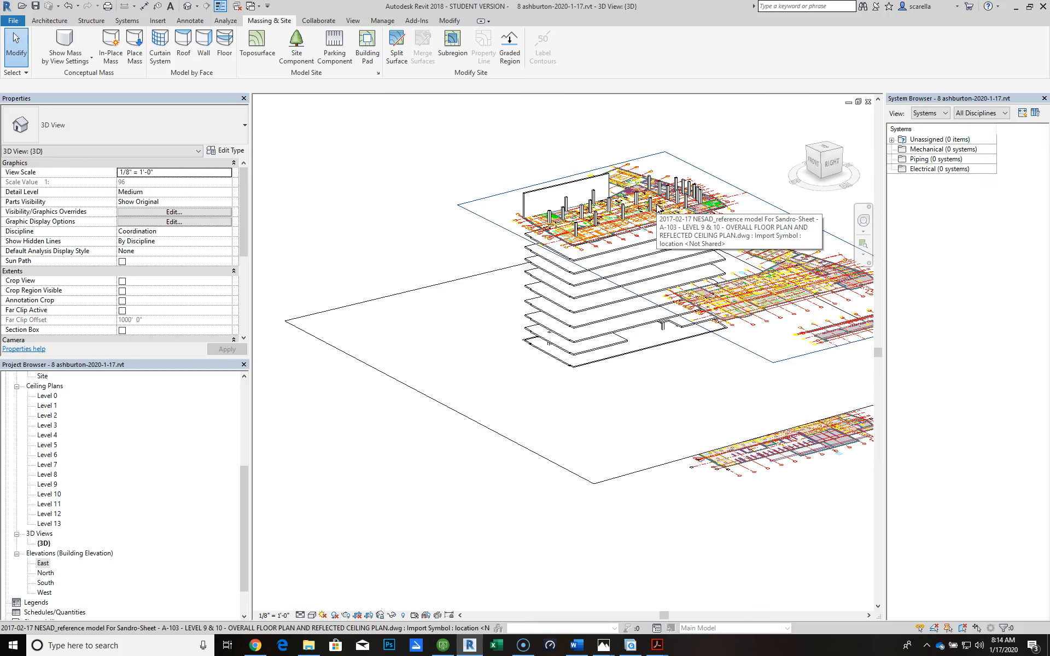
scroll(660, 208, "up", 3)
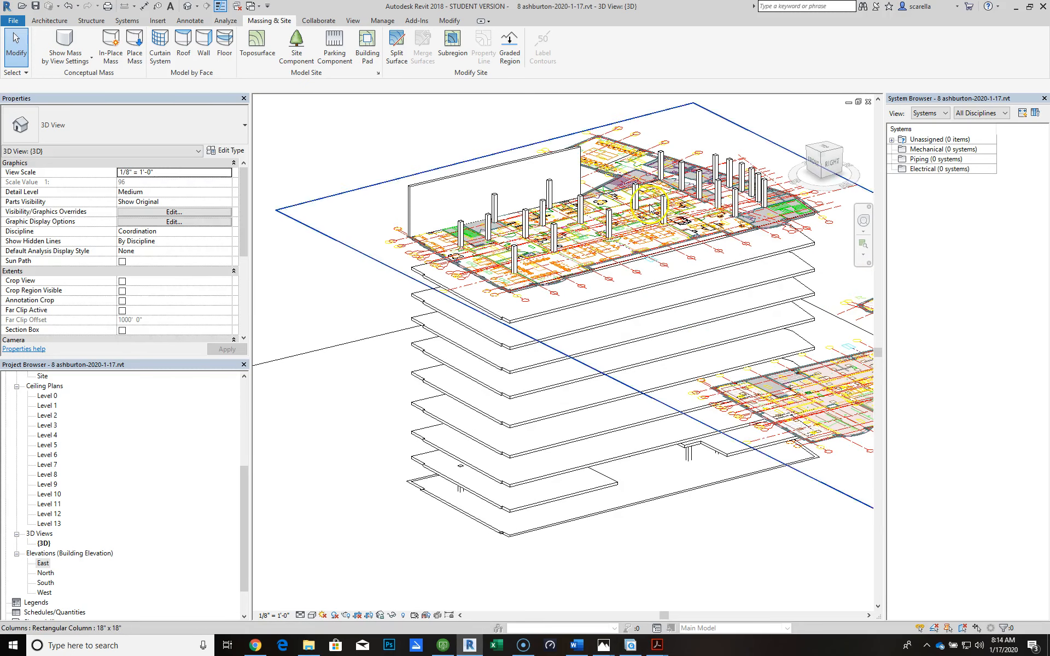
double_click(49, 494)
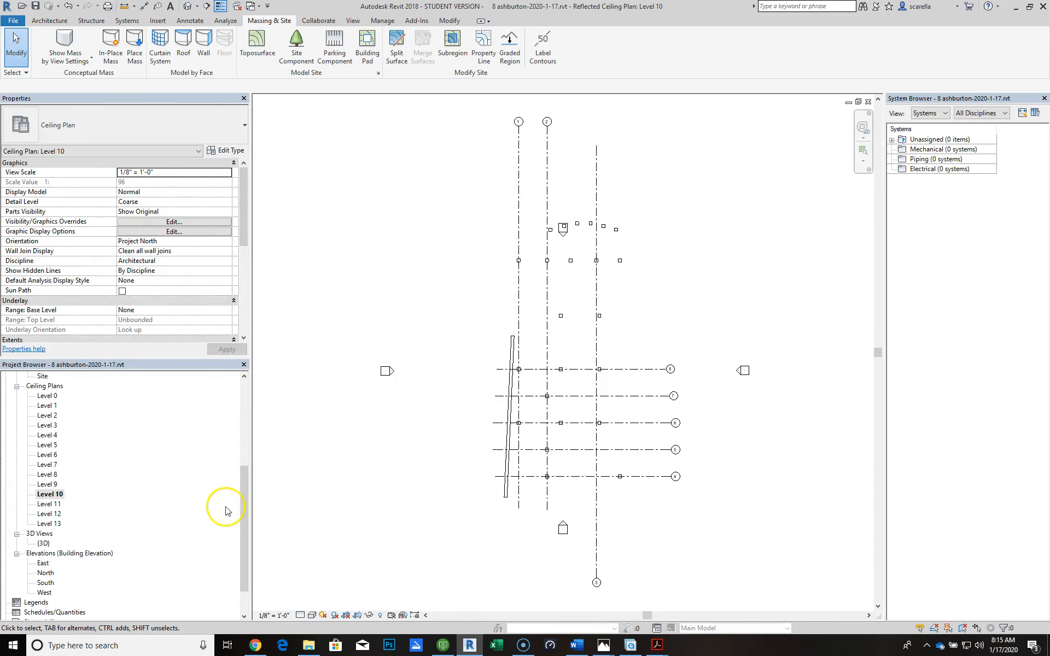
left_click_drag(244, 498, 236, 403)
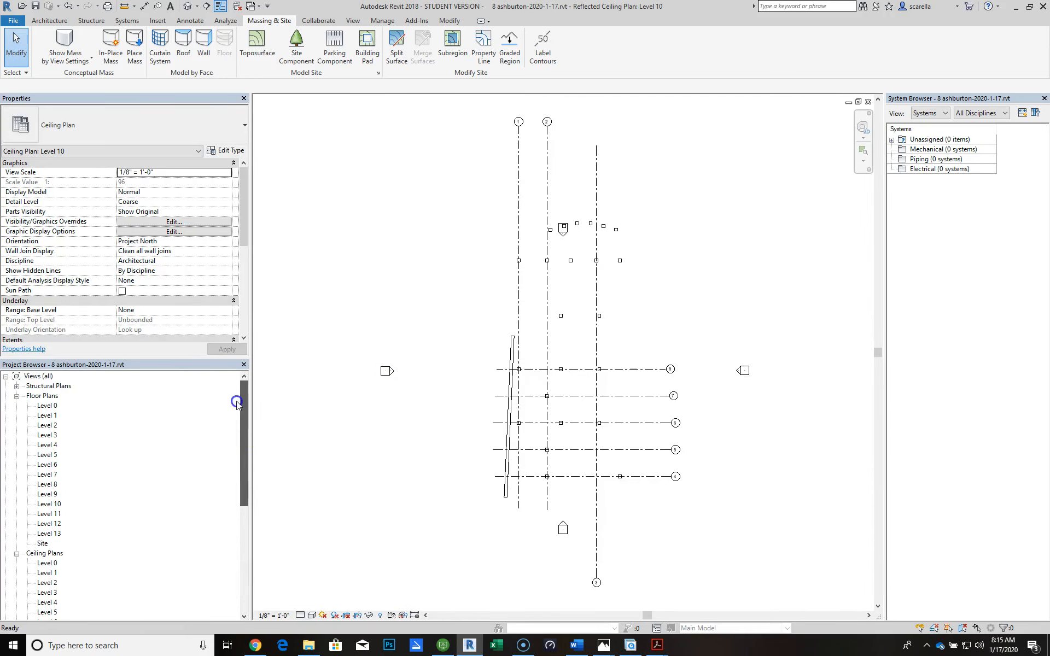
double_click(49, 504)
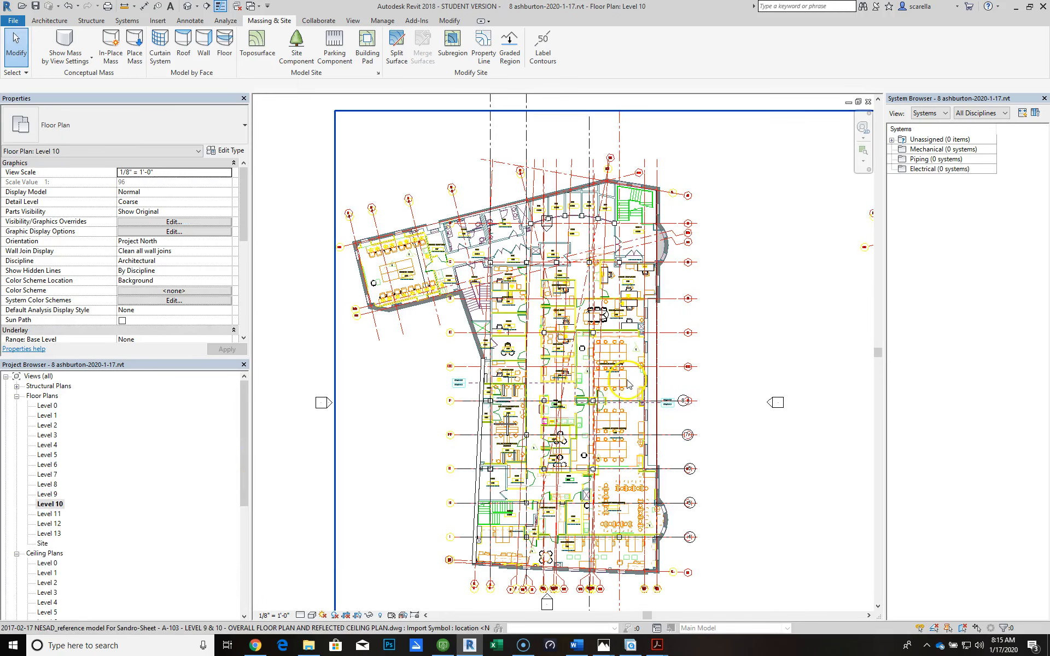
Examine the imported Level 9 & 10 drawing on the Level 10 plan, including the stair, mechanical room, corridor and column locations
scroll(601, 381, "up", 5)
scroll(575, 241, "down", 2)
scroll(604, 245, "down", 4)
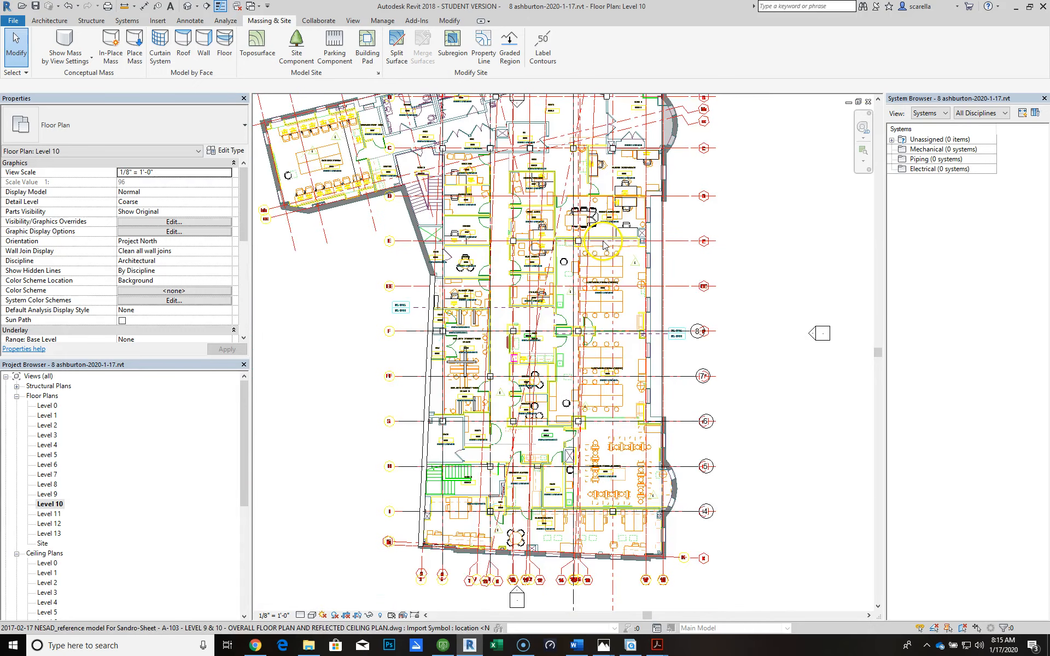
scroll(606, 525, "up", 1)
scroll(606, 526, "up", 2)
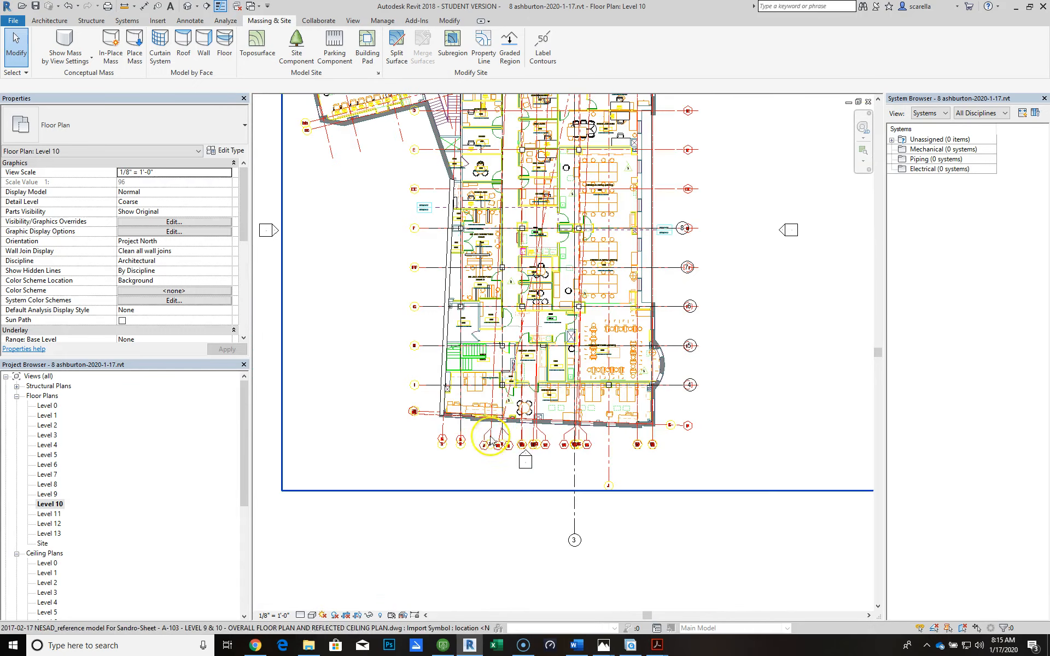
scroll(449, 333, "up", 4)
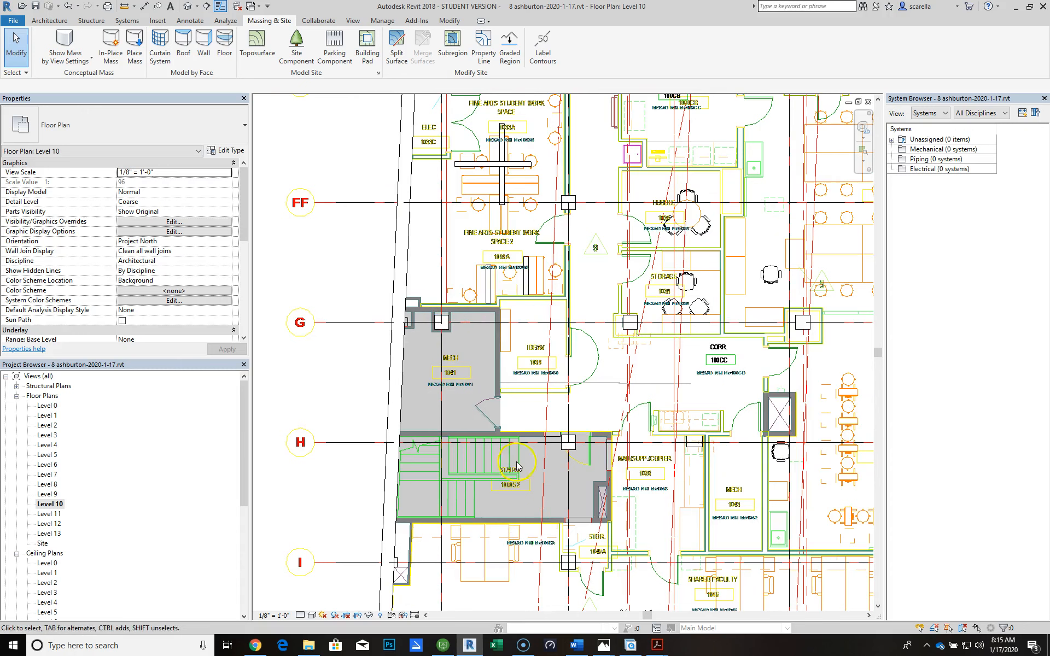
scroll(577, 434, "down", 2)
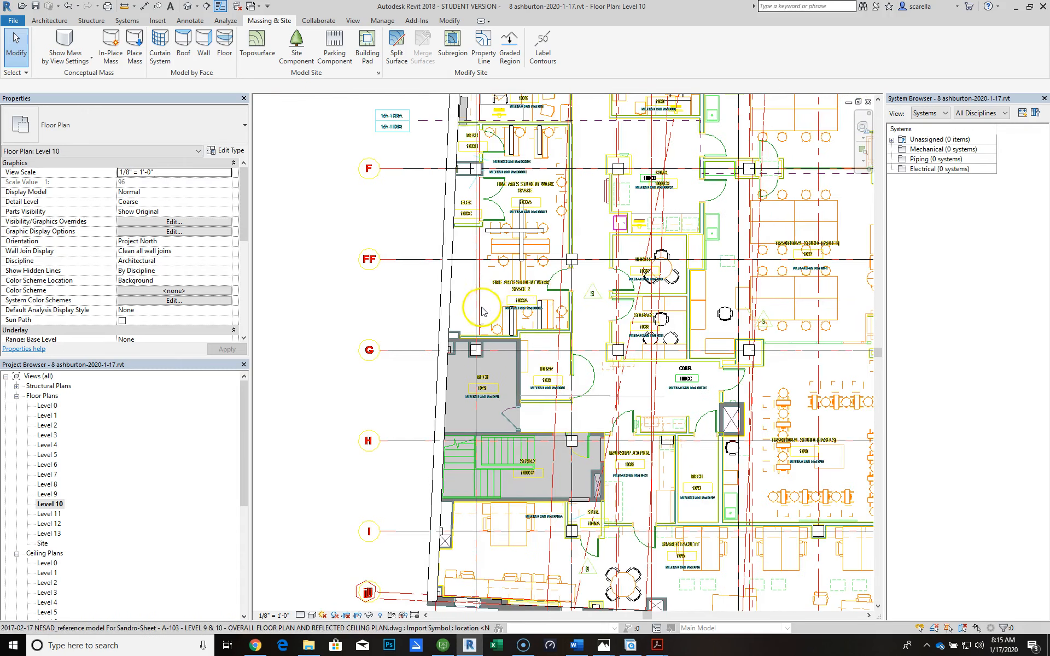
scroll(480, 300, "down", 2)
scroll(486, 201, "up", 2)
scroll(479, 251, "down", 2)
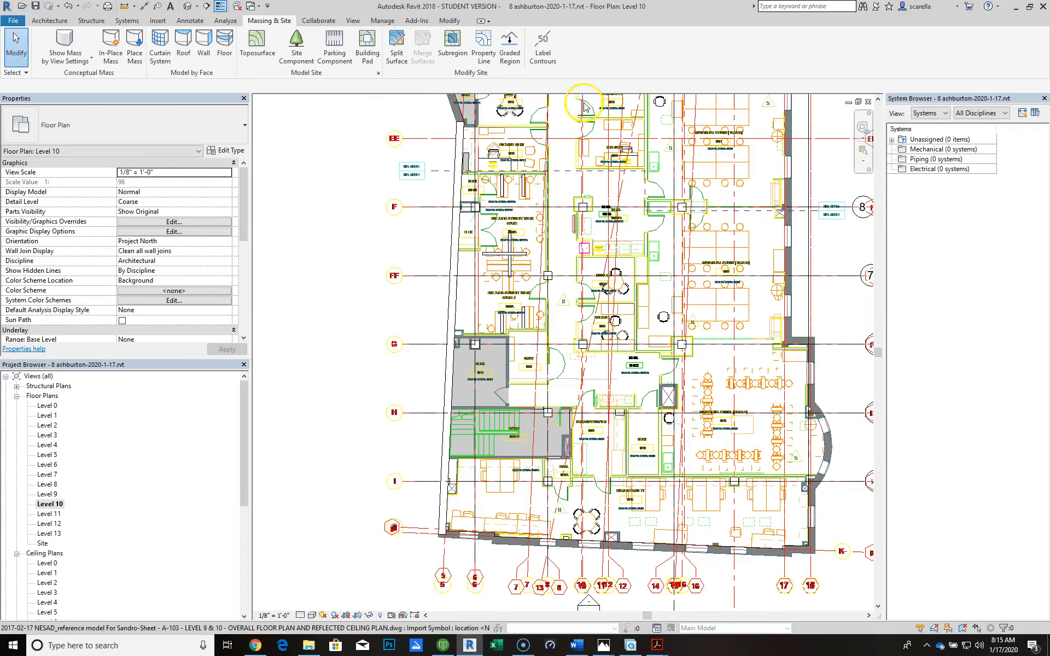
scroll(637, 141, "up", 4)
scroll(637, 141, "up", 2)
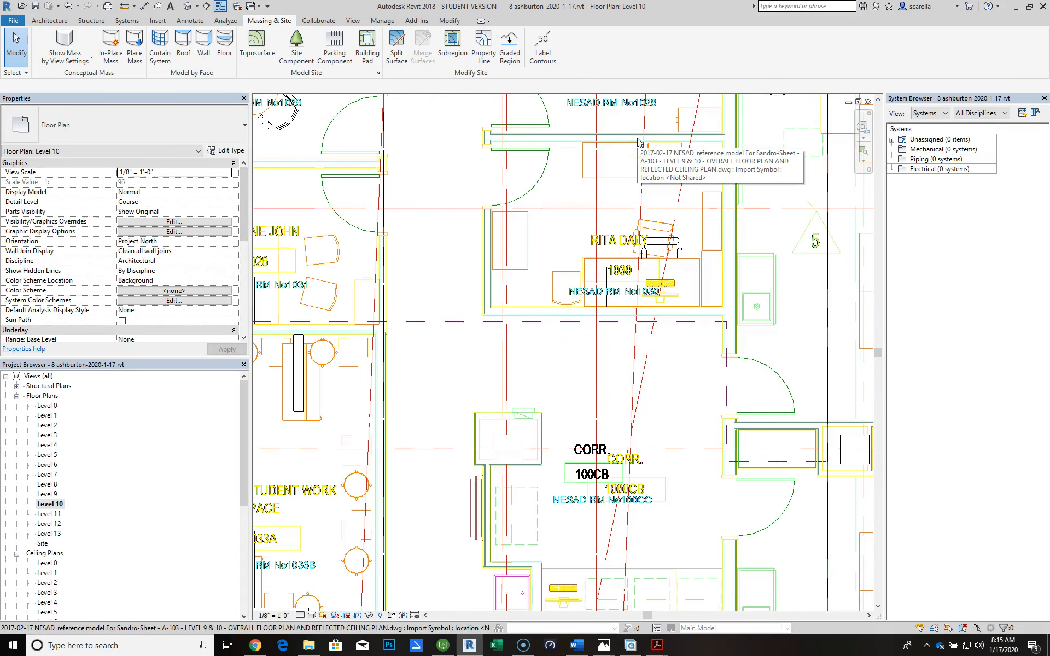
scroll(711, 329, "down", 6)
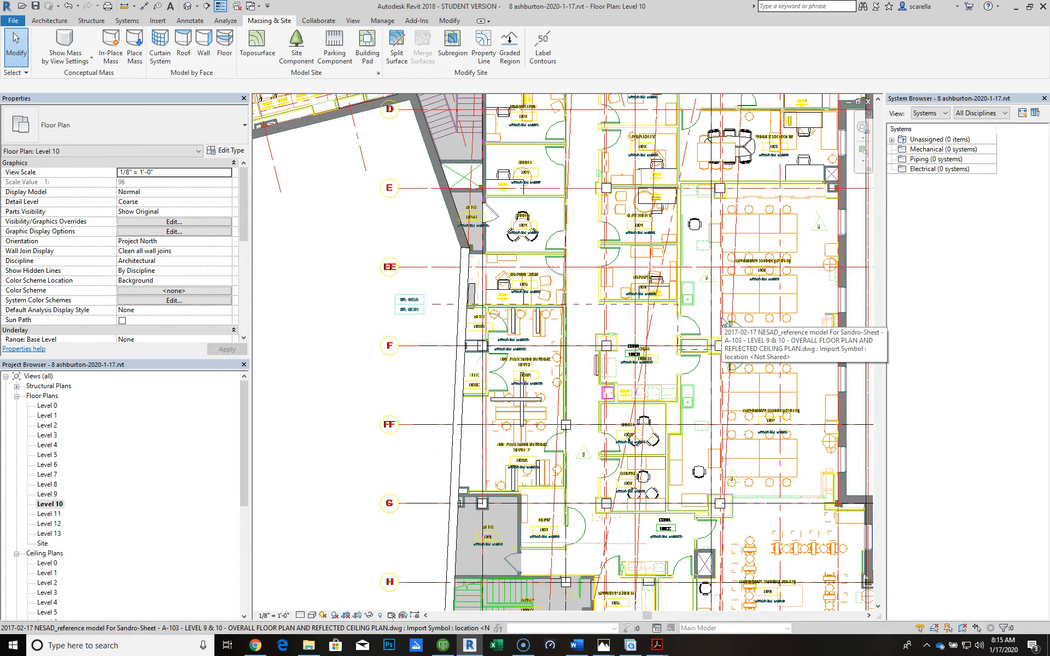
Open the view's visibility overrides for imported categories and expand the layers of the A-103 Level 9 & 10 drawing
key("v")
key("g")
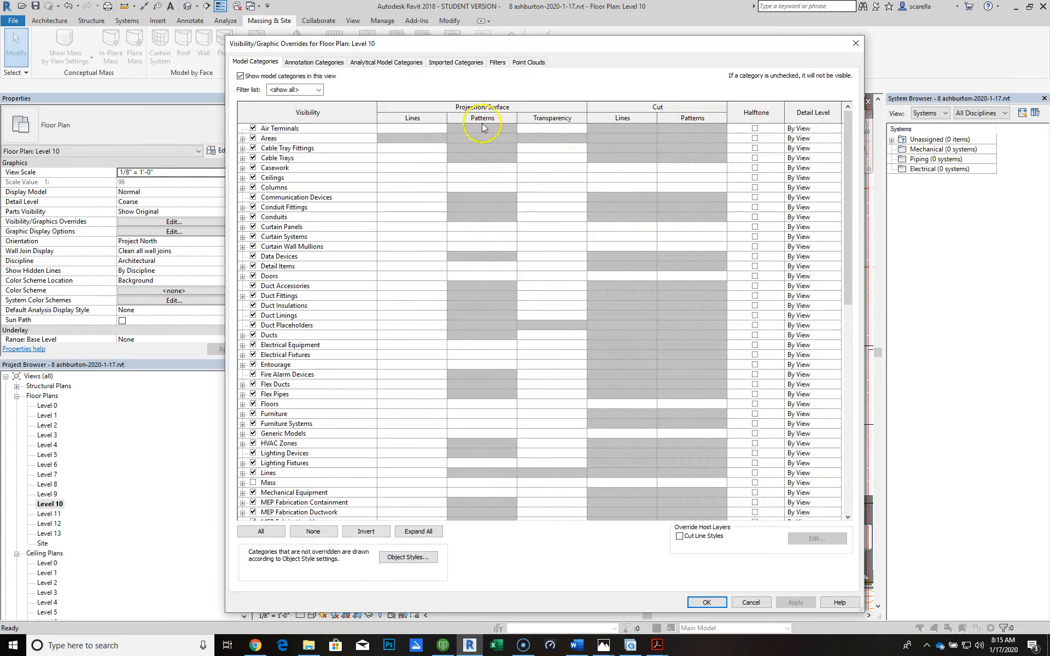
left_click(463, 64)
left_click(279, 144)
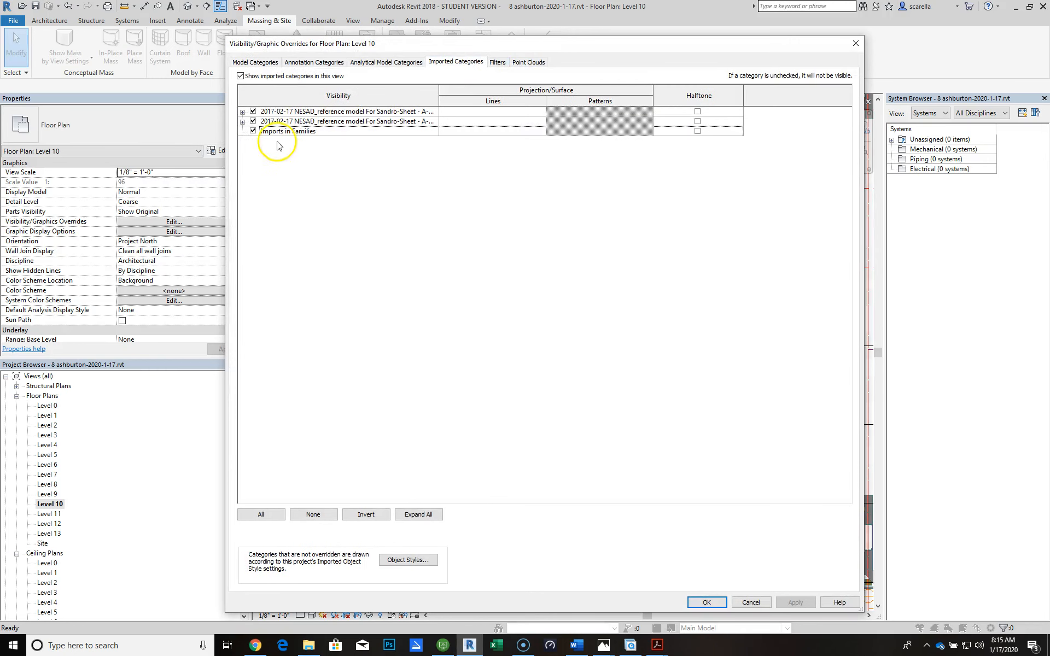
left_click(242, 121)
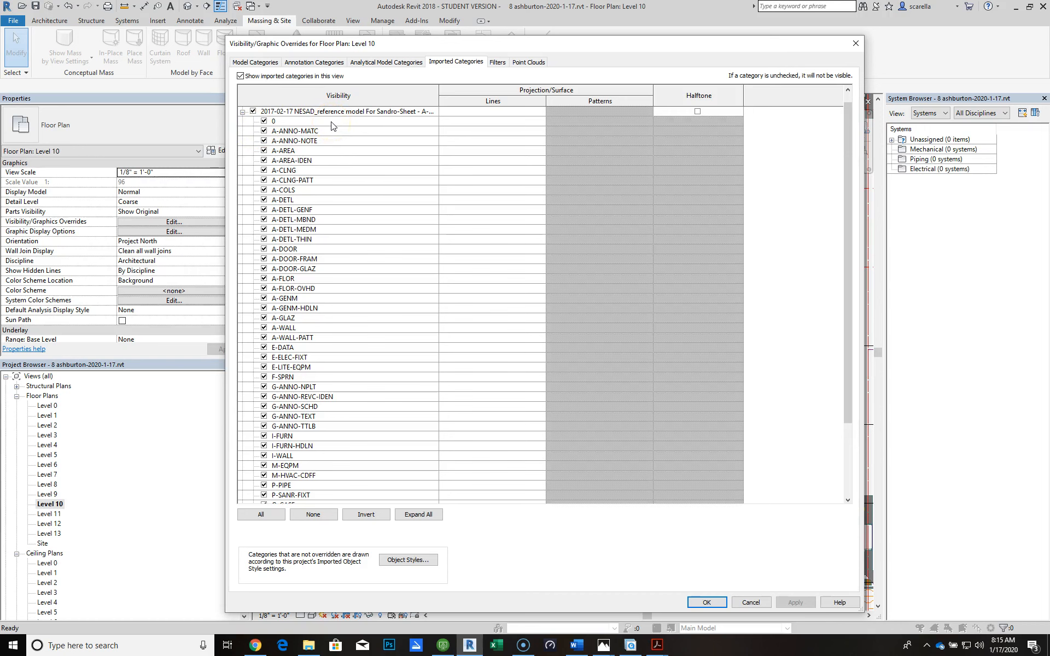
left_click(242, 112)
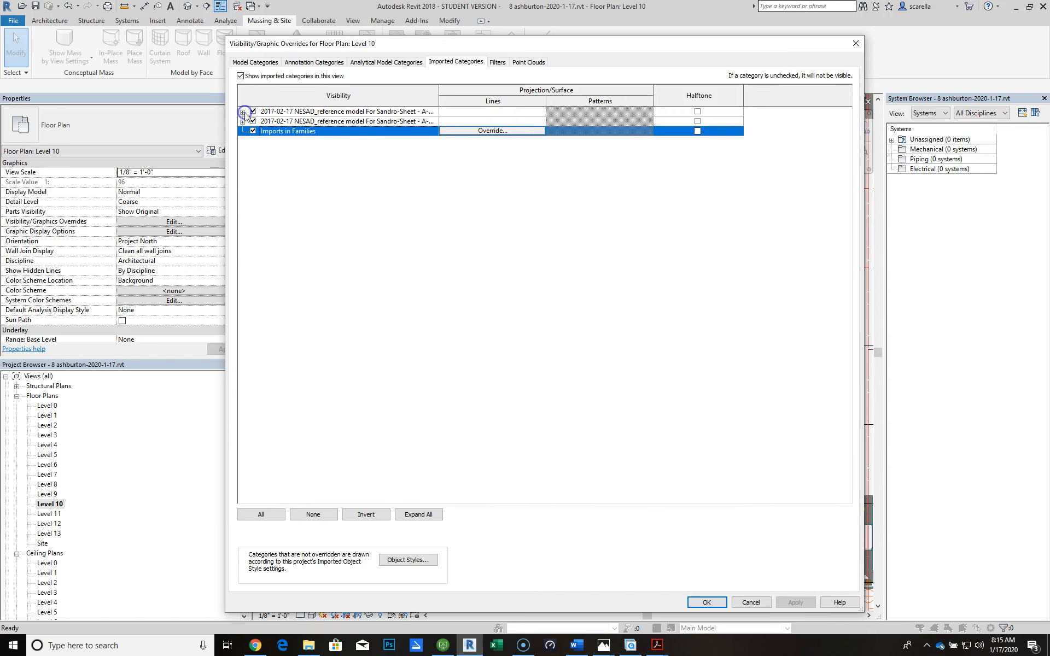
left_click_drag(438, 90, 544, 88)
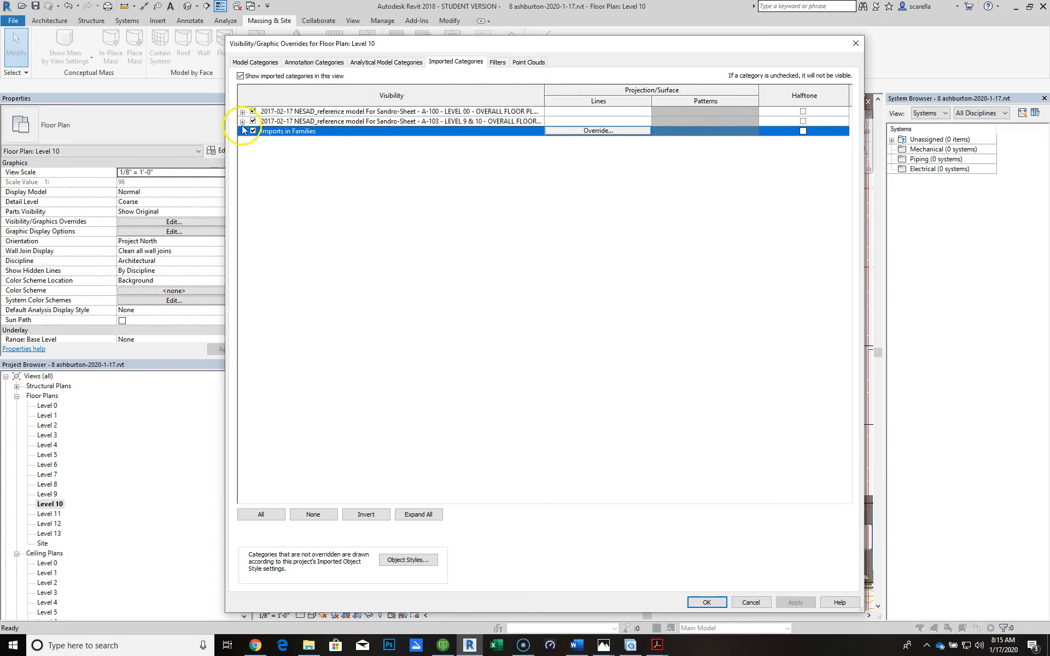
left_click(242, 121)
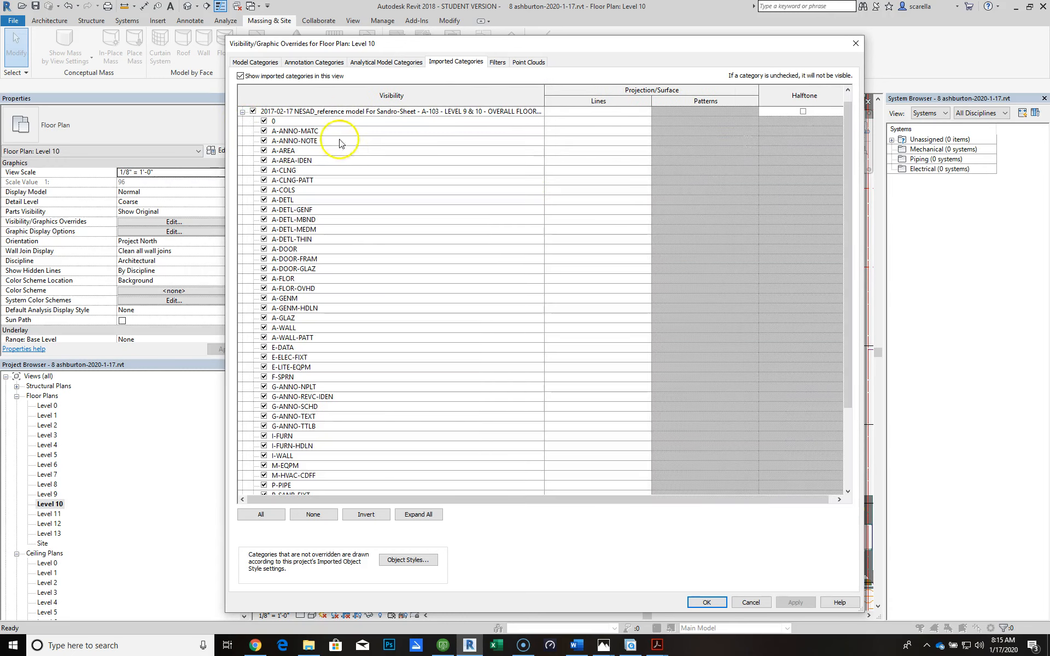
Override the projection line color of all layers from 0 to S-STRS in the A-103 drawing to blue, RGB 000-128-255
left_click(377, 117)
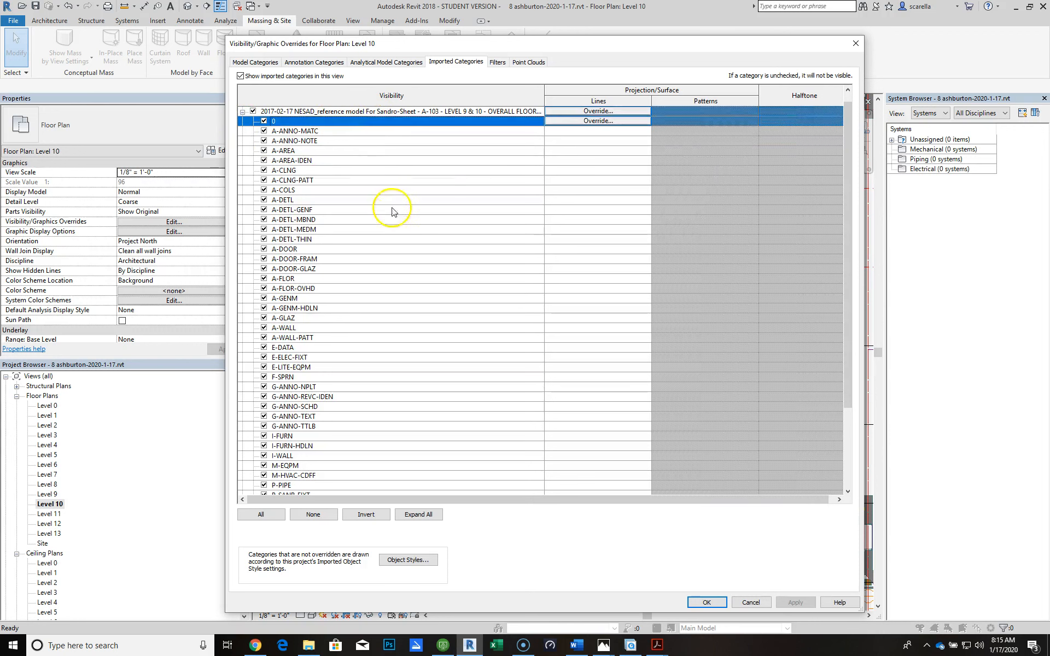
scroll(406, 274, "down", 4)
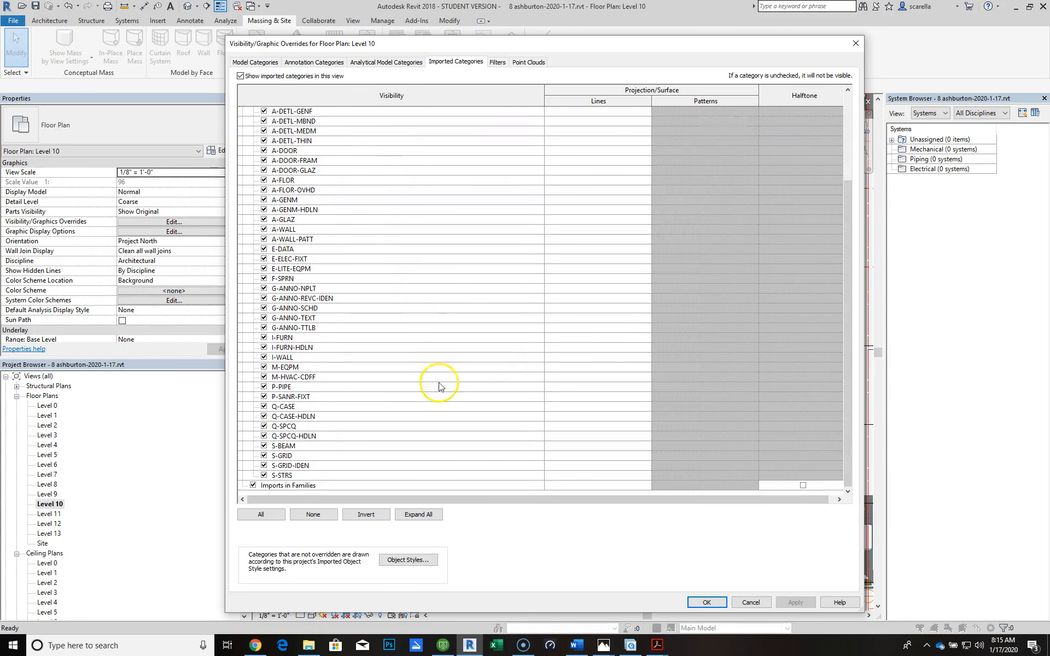
left_click(361, 475, "shift")
left_click(589, 249)
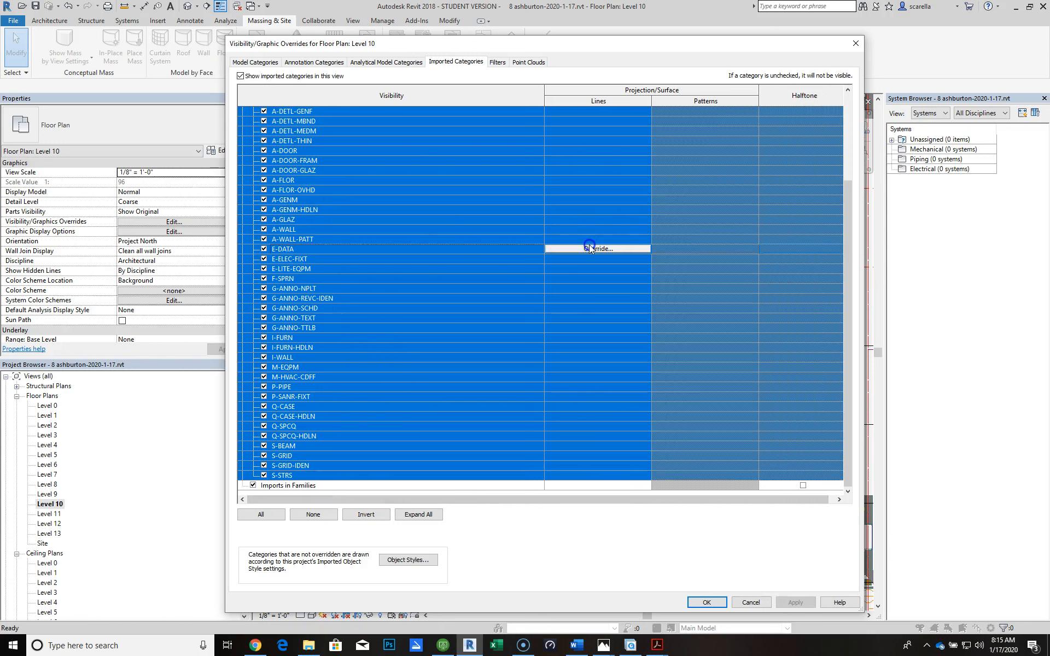
left_click(595, 250)
left_click(543, 324)
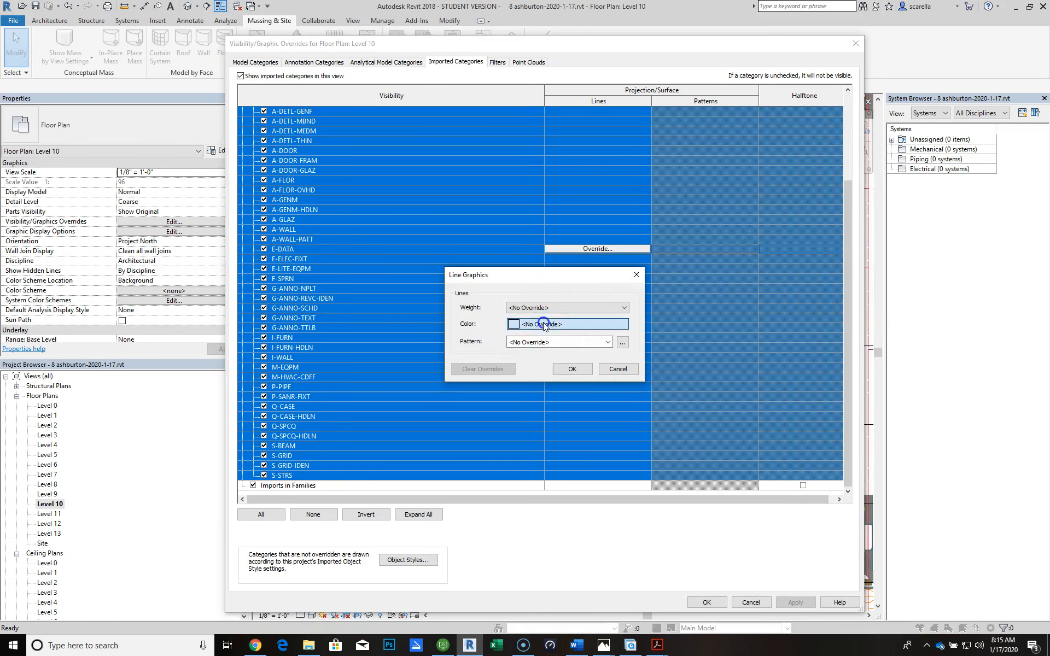
left_click(503, 249)
left_click(589, 422)
left_click(572, 370)
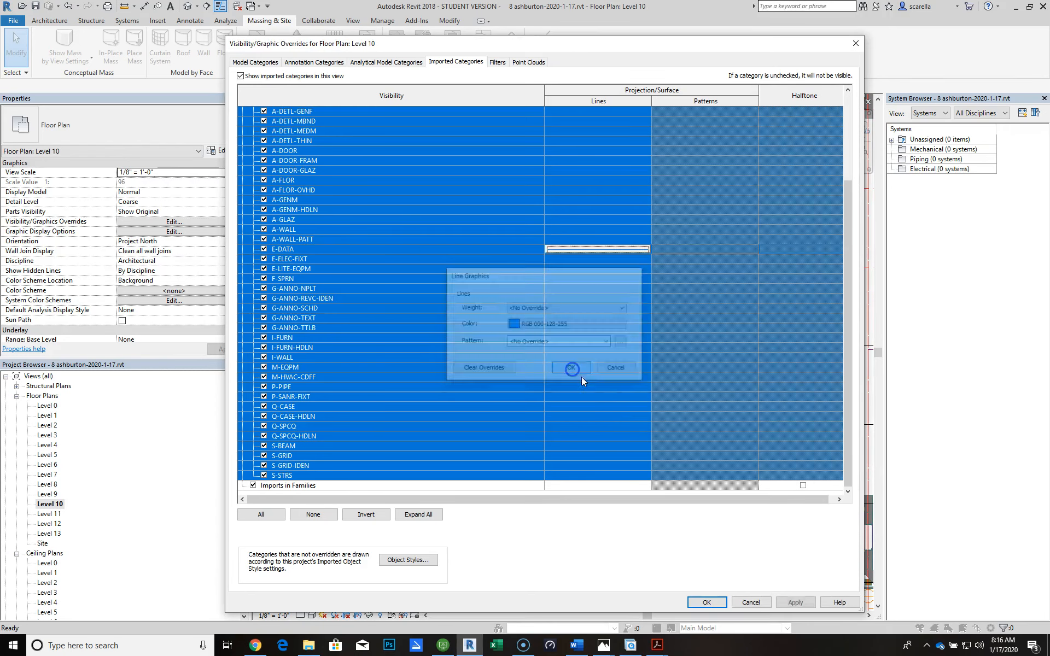
left_click(707, 602)
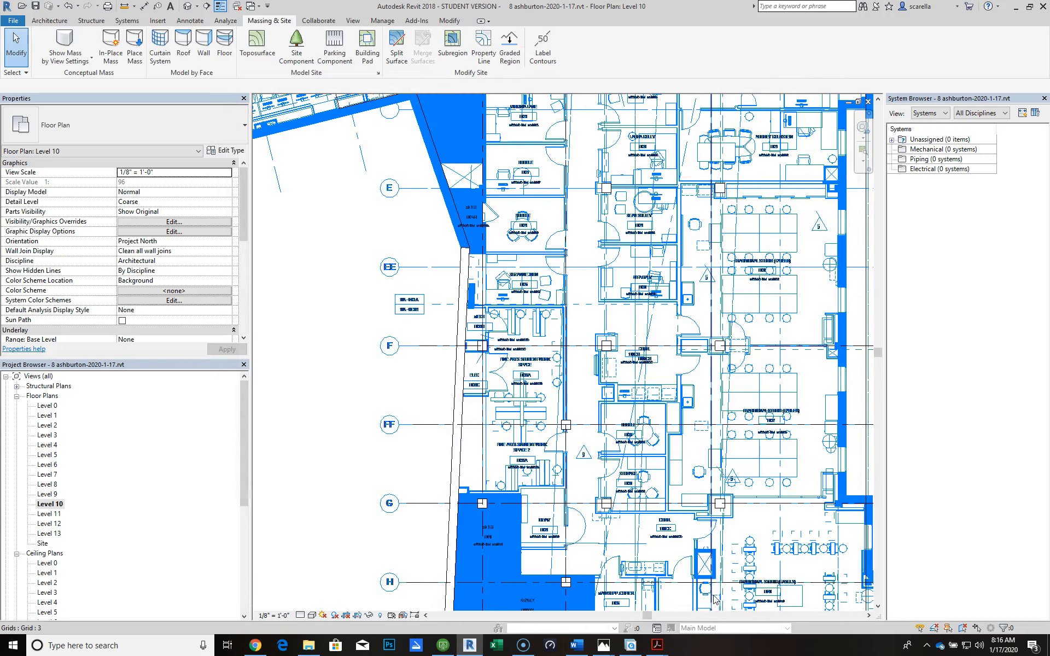
Inspect the recolored plan and check the properties of the 18" x 18" rectangular column on the drawing's grid line E
scroll(511, 345, "down", 1)
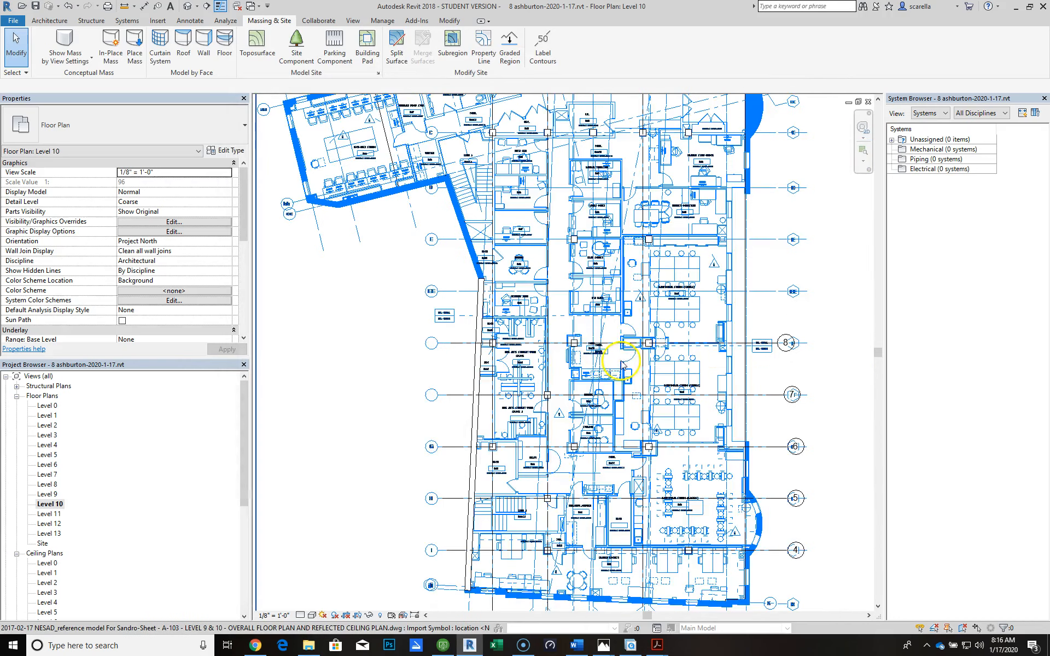
scroll(602, 372, "up", 3)
scroll(601, 377, "down", 3)
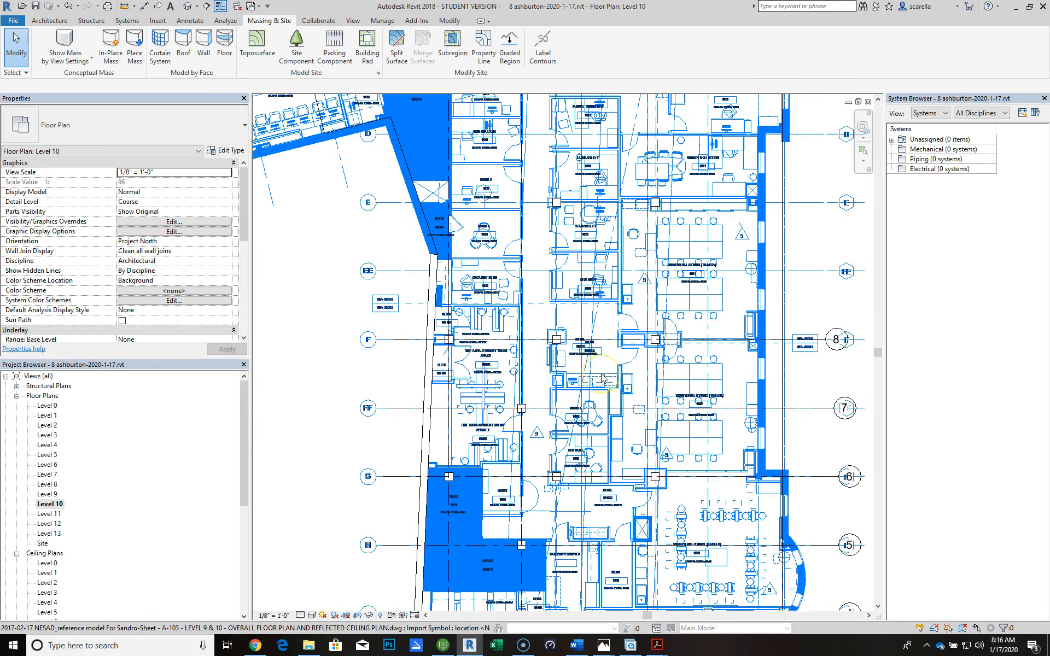
scroll(580, 213, "up", 10)
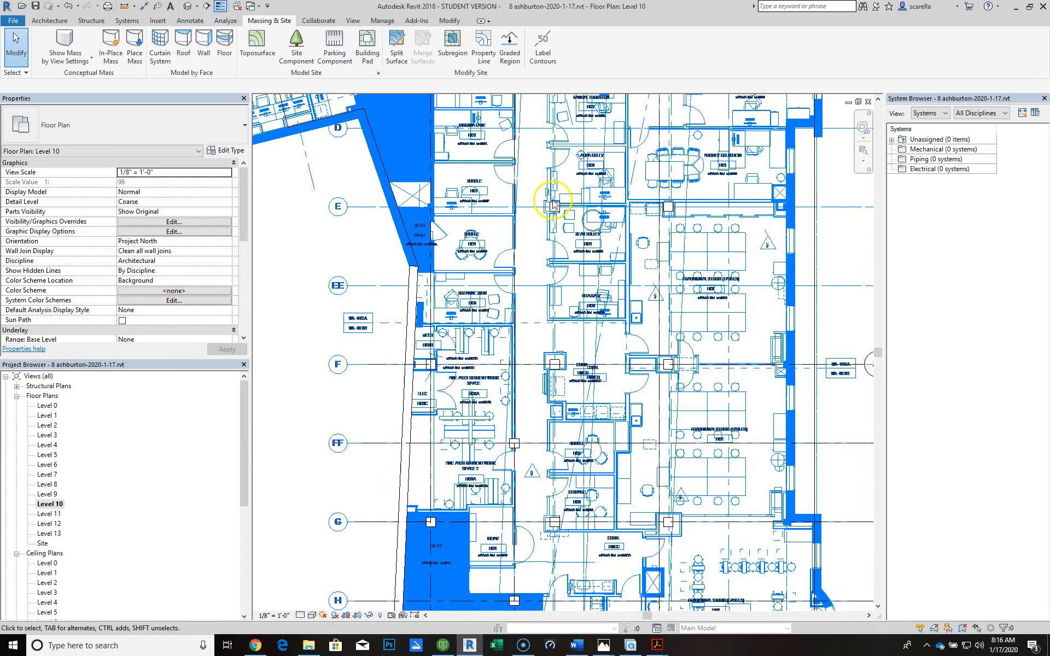
left_click(557, 227)
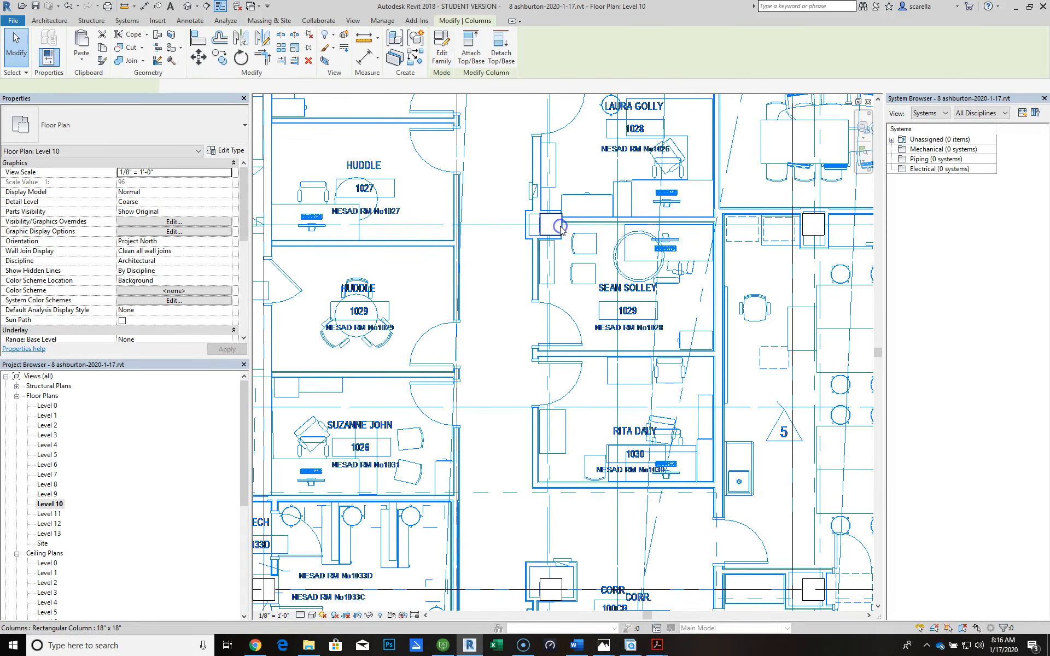
scroll(601, 230, "down", 6)
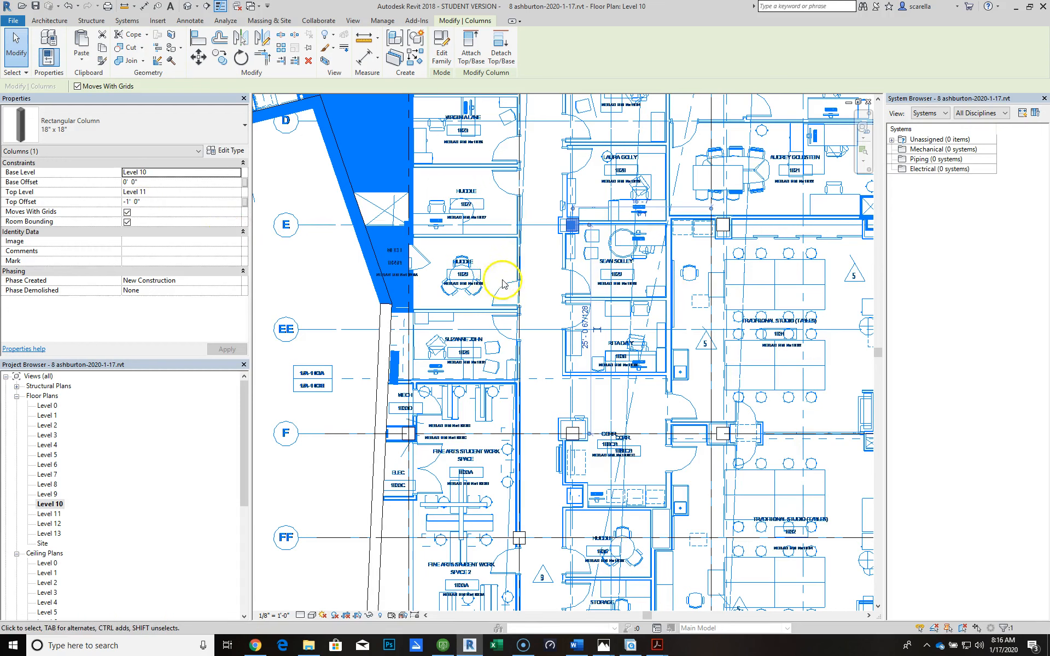
left_click(304, 288)
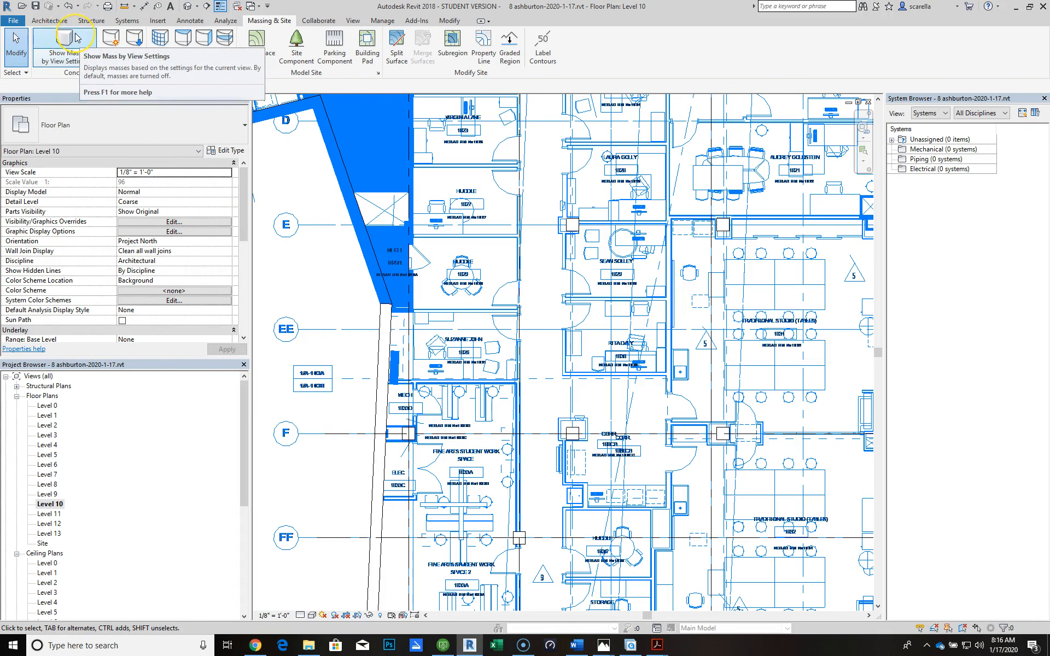
Place two 18" x 18" architectural columns over the small squares on either side of grid line F, beside Traditional Studios 1031 and 1032
left_click(54, 20)
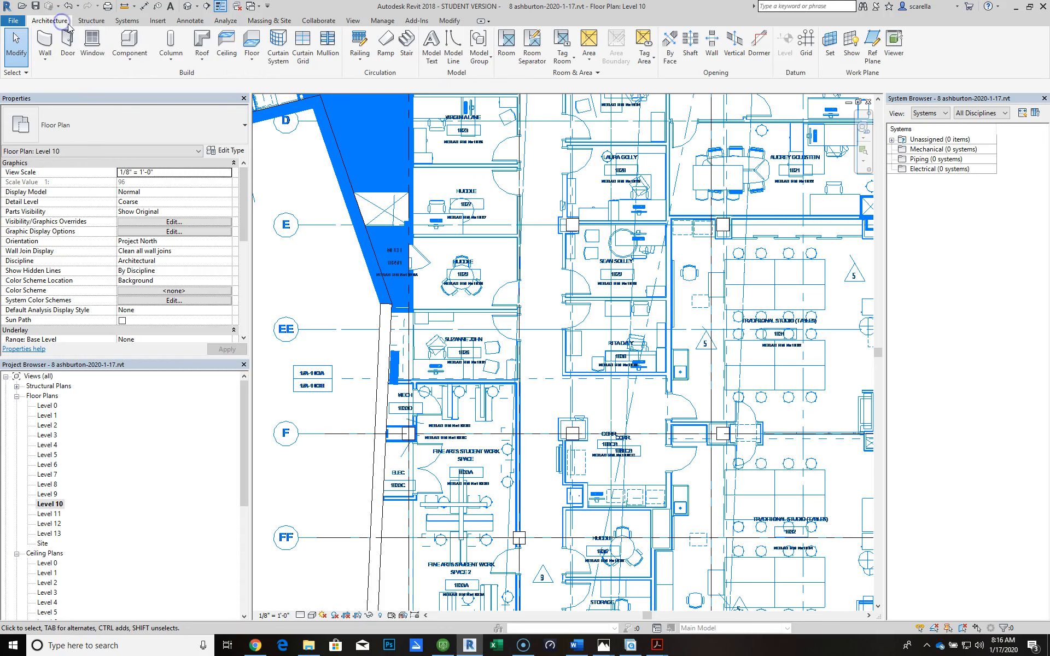
left_click(180, 65)
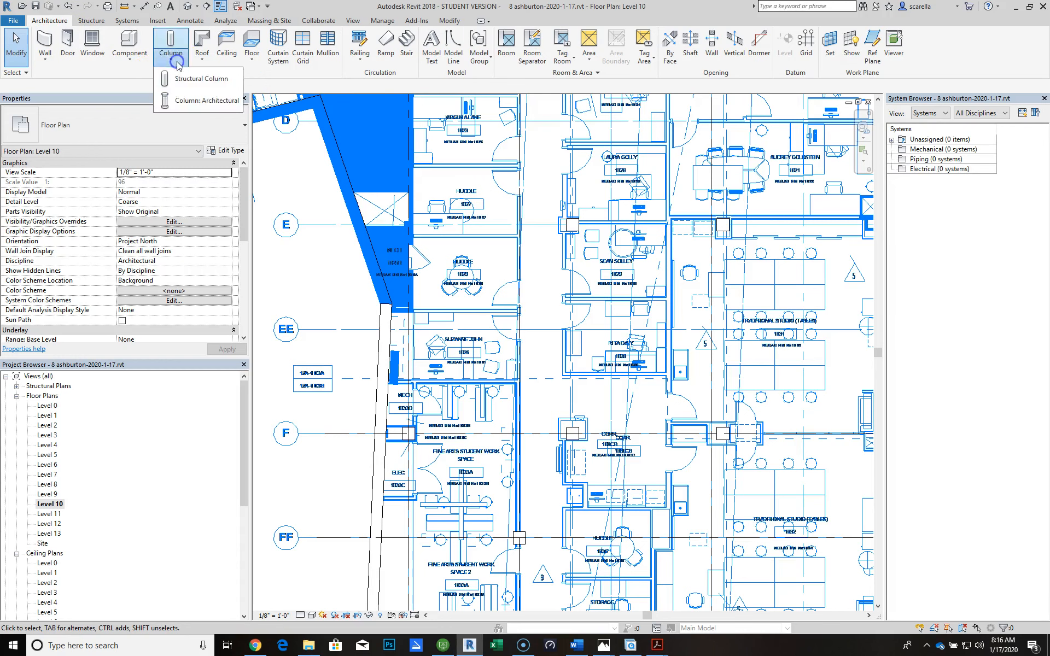
left_click(183, 101)
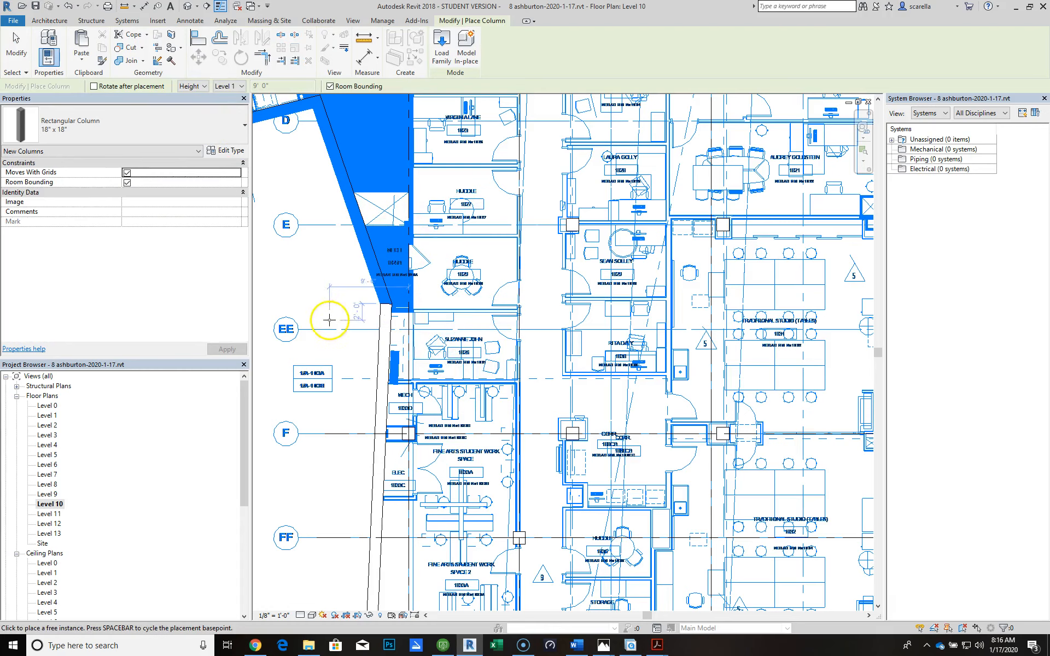
scroll(433, 356, "down", 3)
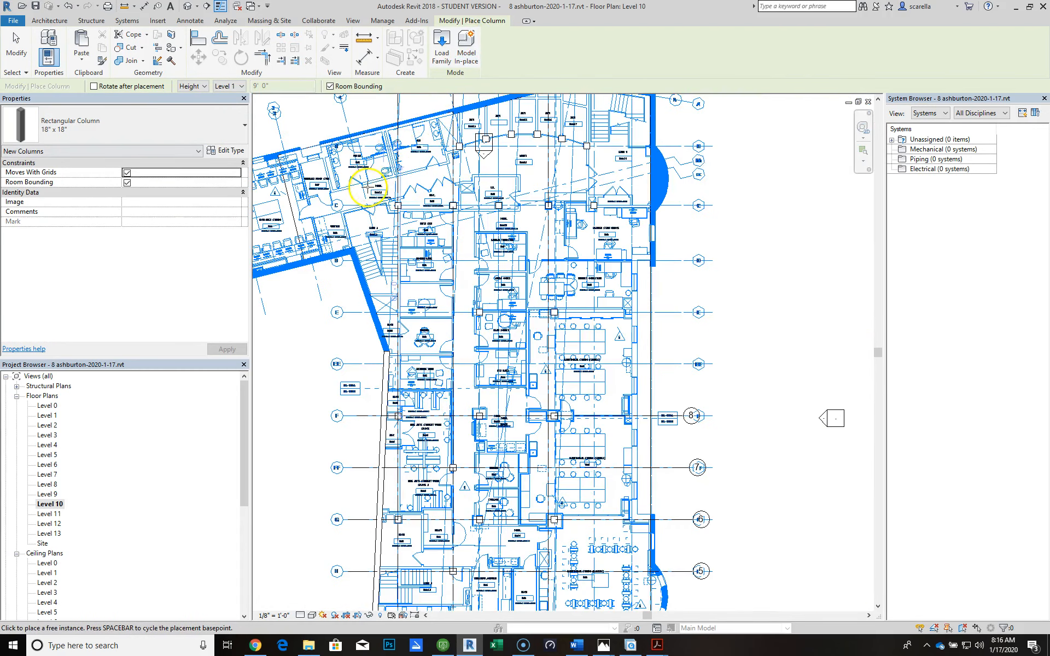
scroll(329, 232, "up", 1)
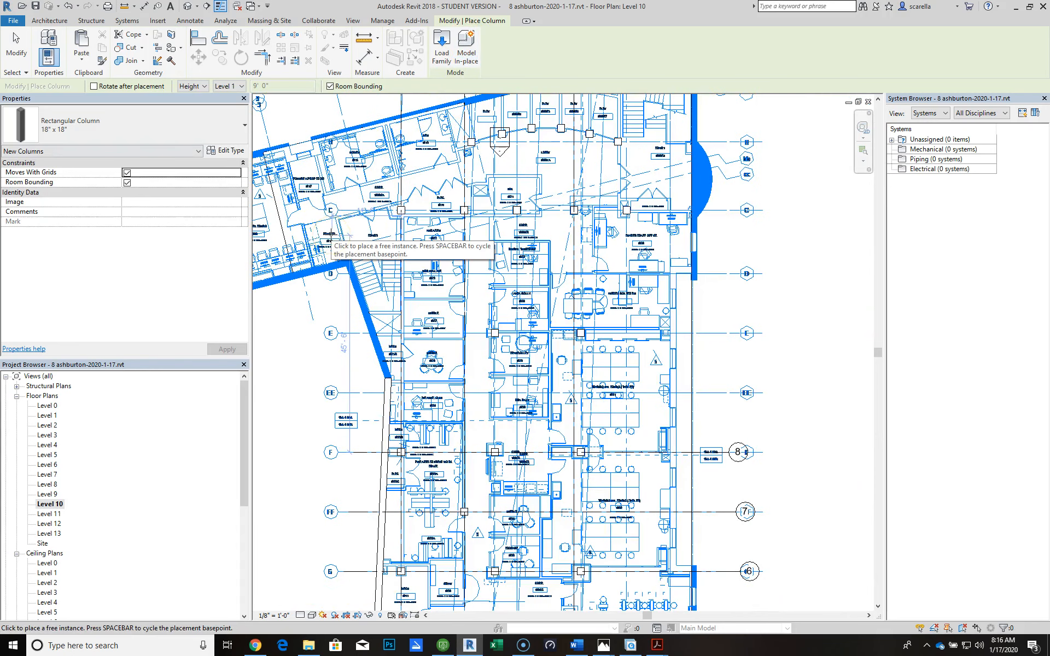
scroll(536, 541, "up", 3)
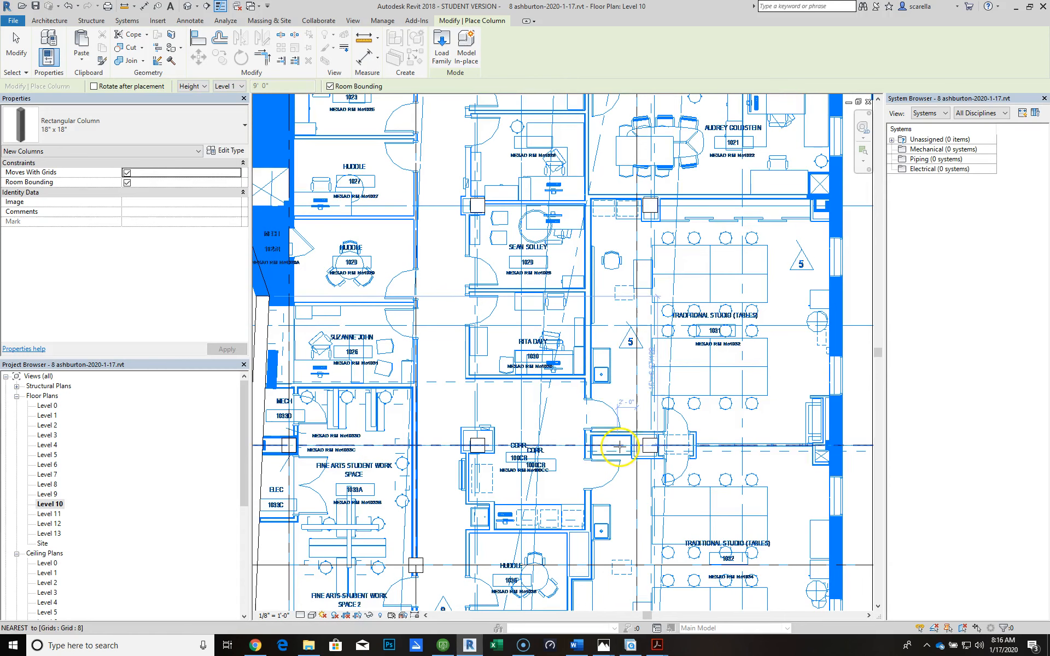
left_click(601, 531)
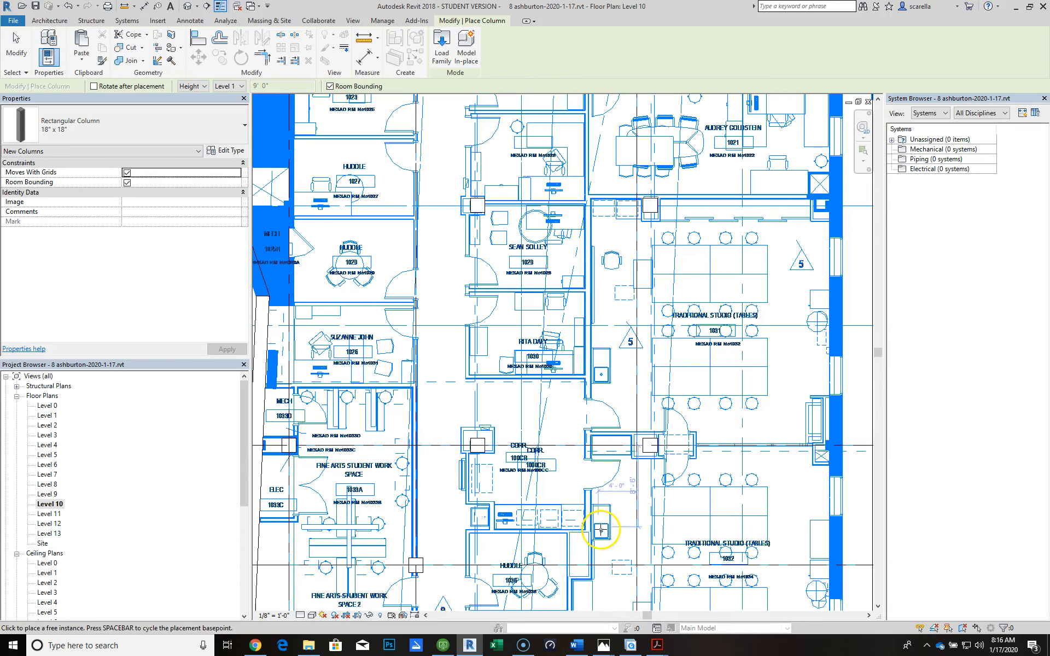
left_click(605, 374)
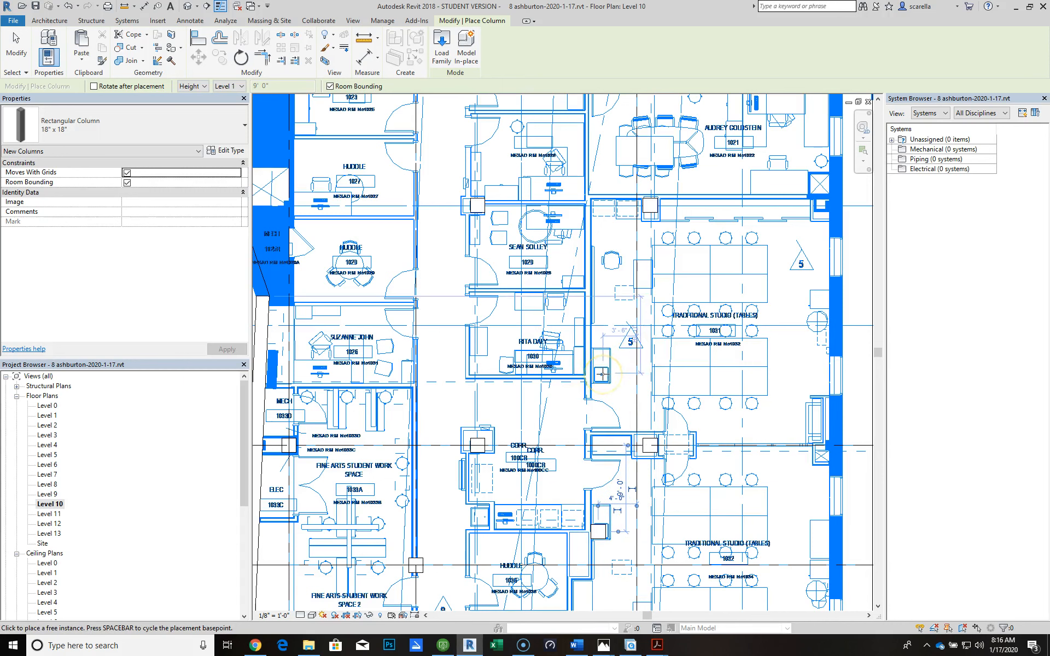
left_click(602, 375)
scroll(502, 97, "down", 2)
scroll(502, 103, "down", 3)
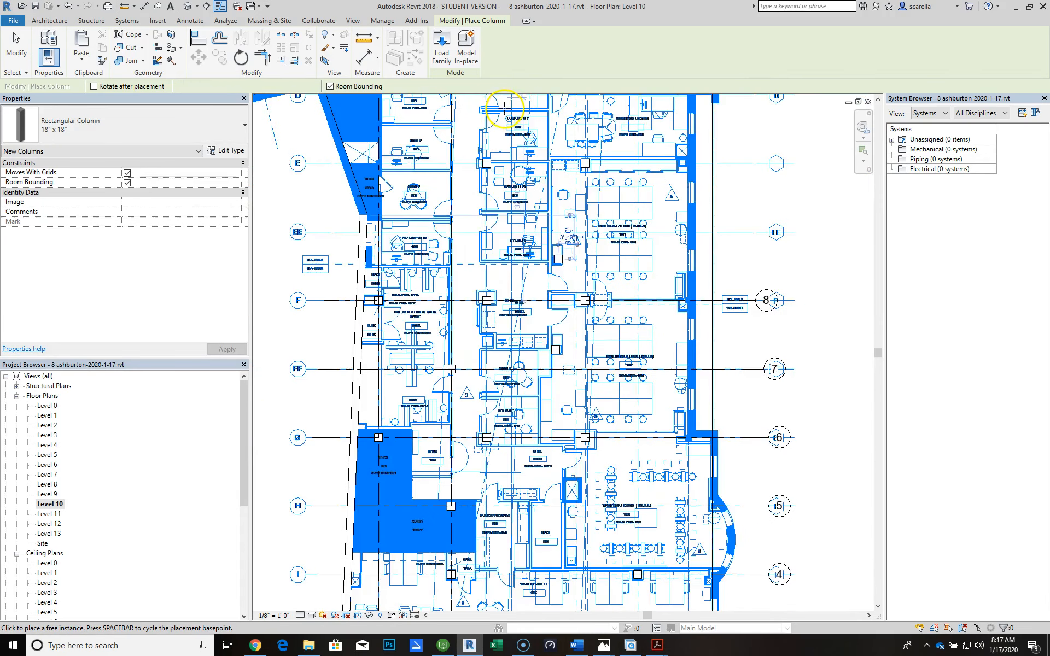
scroll(557, 508, "up", 2)
scroll(556, 508, "up", 3)
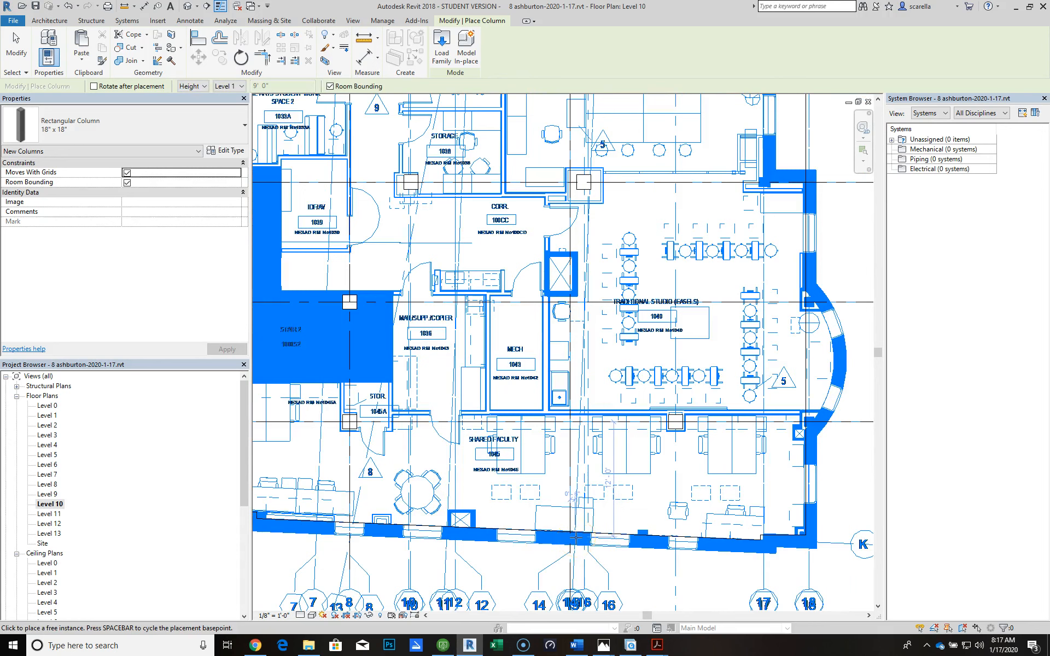
scroll(580, 538, "down", 2)
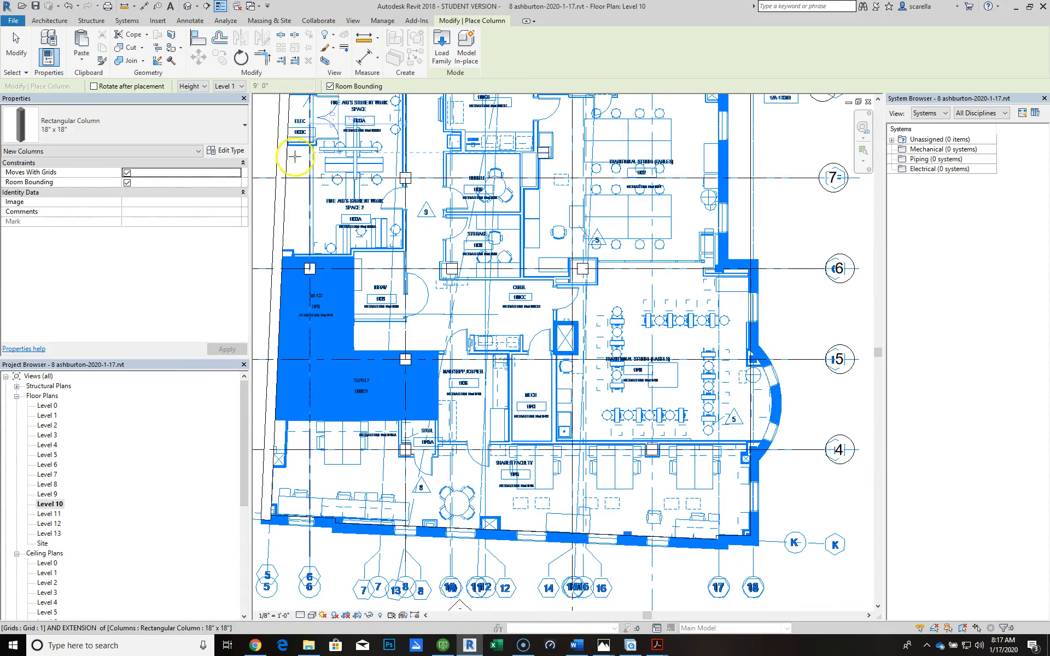
left_click(16, 45)
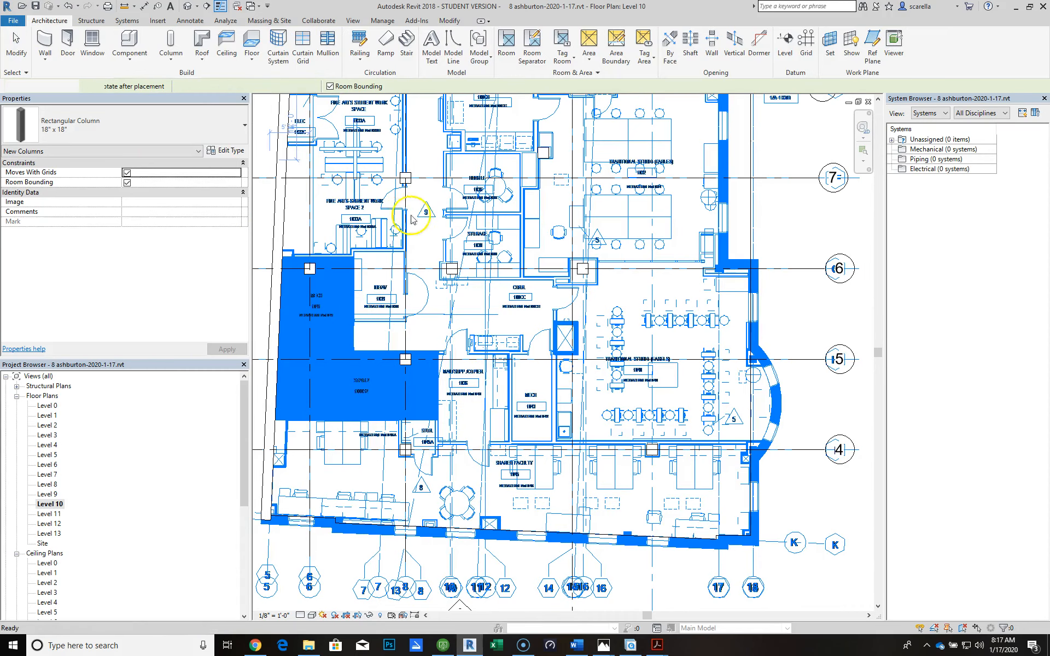
Select the whole building plan on Level 10 and filter the selection down to the Columns category
scroll(580, 268, "up", 5)
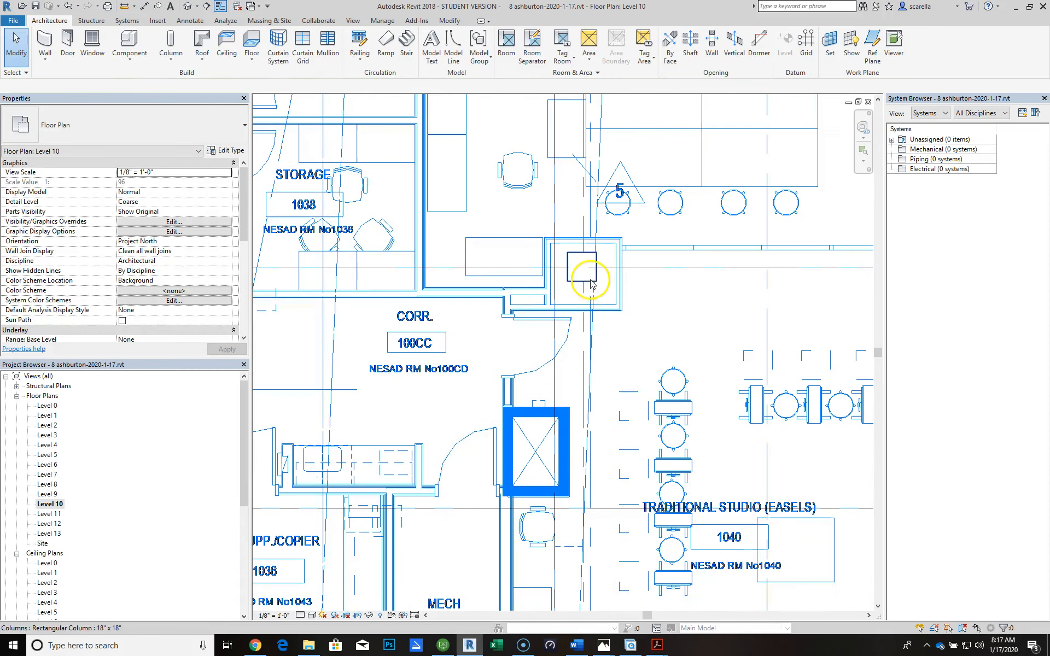
left_click(600, 282)
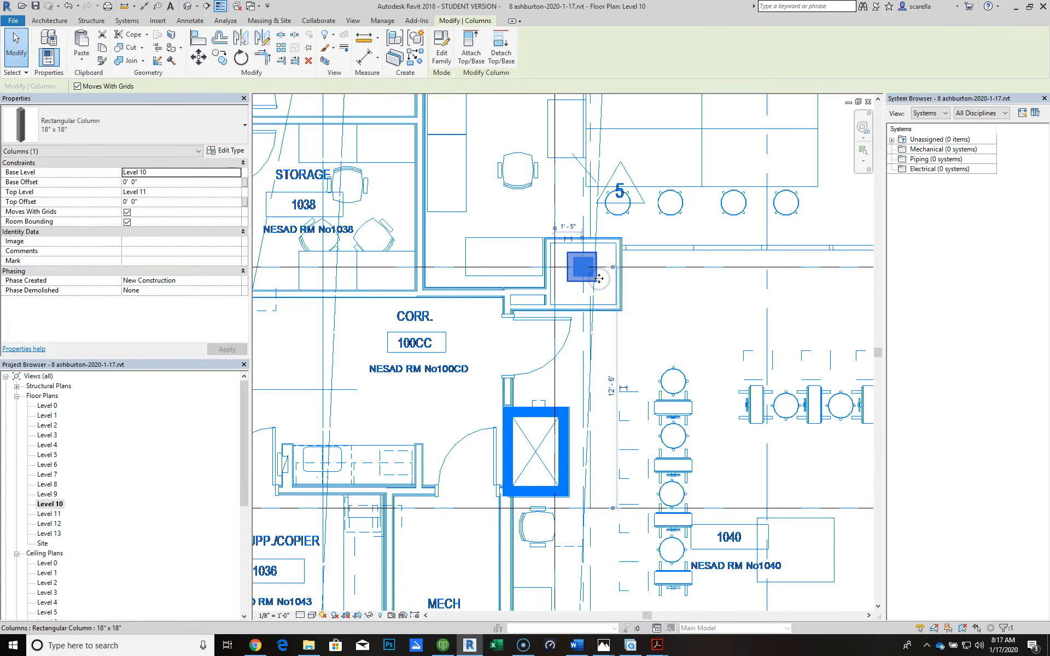
scroll(558, 282, "down", 4)
scroll(557, 282, "down", 5)
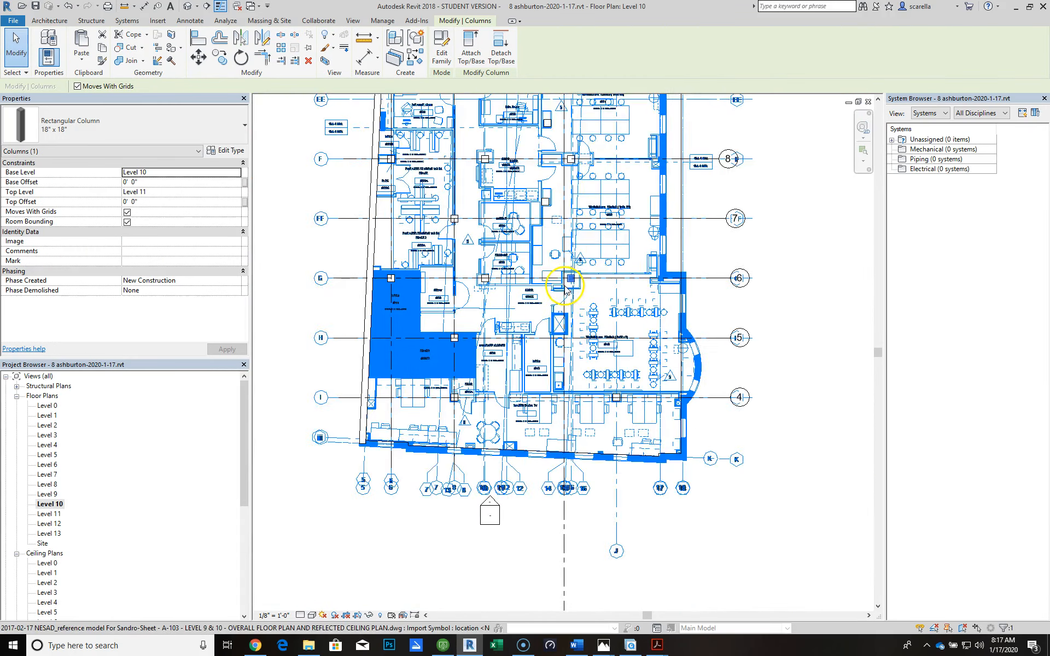
scroll(566, 293, "down", 2)
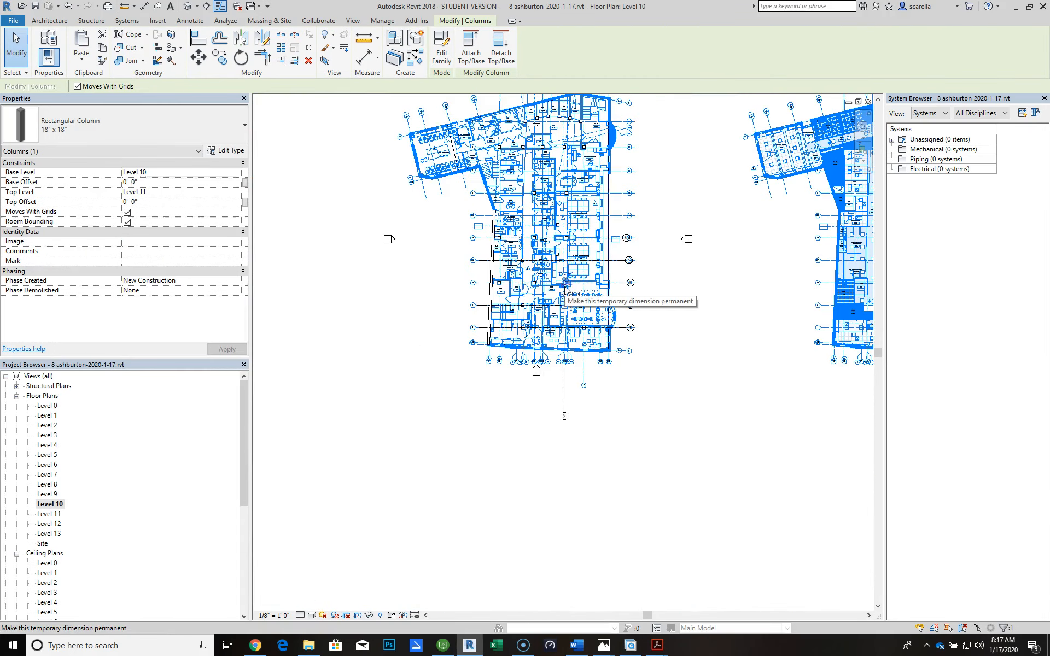
scroll(413, 461, "down", 2)
left_click_drag(348, 207, 619, 514)
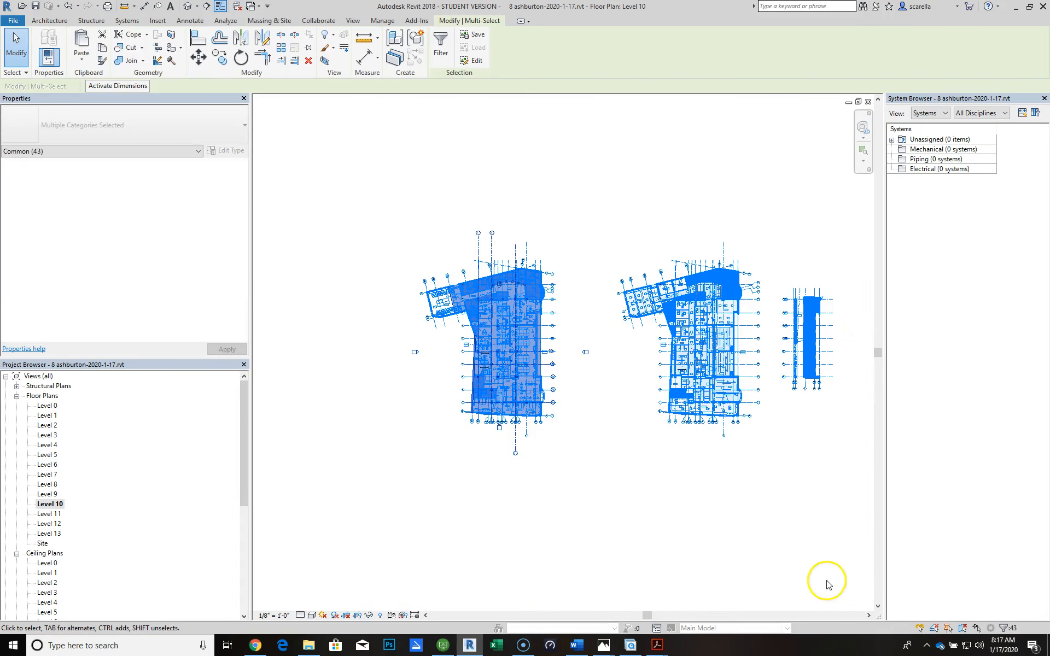
left_click(1004, 628)
left_click(929, 196)
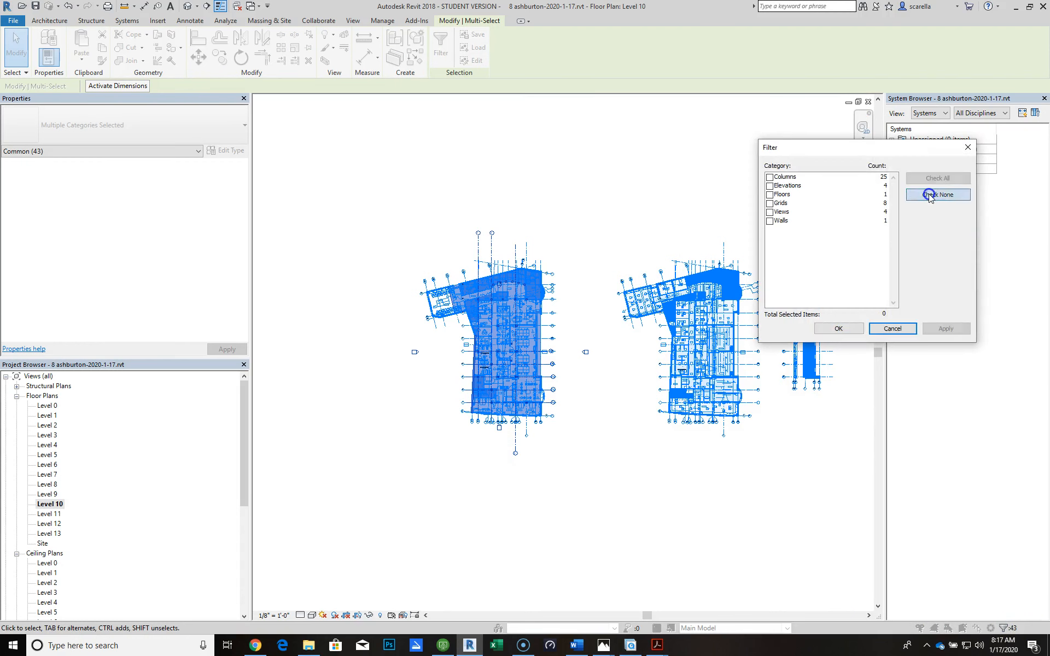
left_click(770, 178)
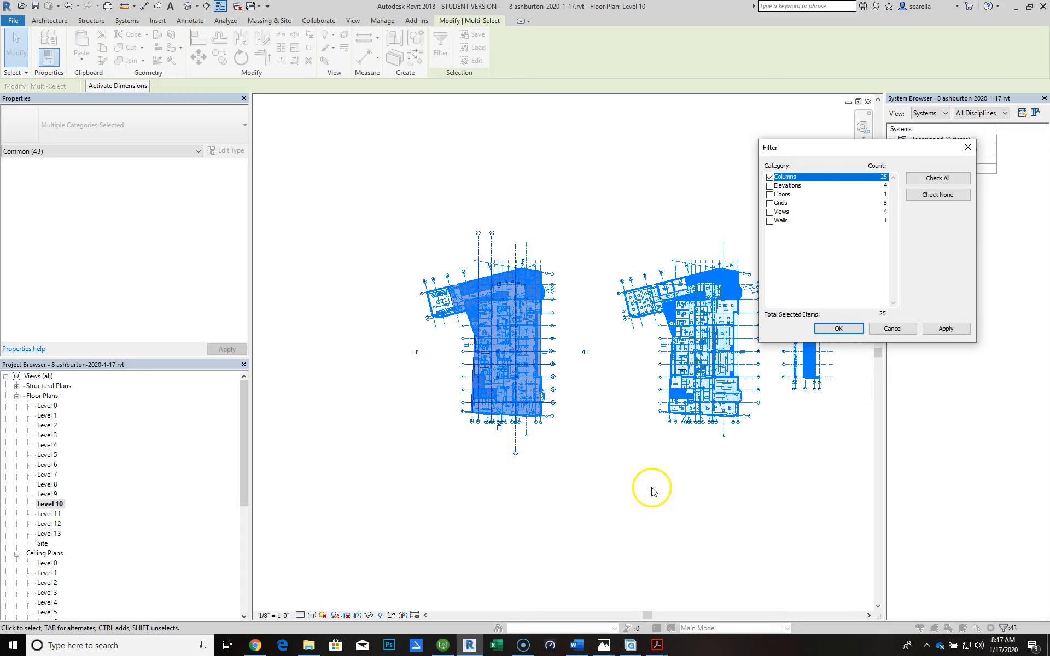
left_click(833, 329)
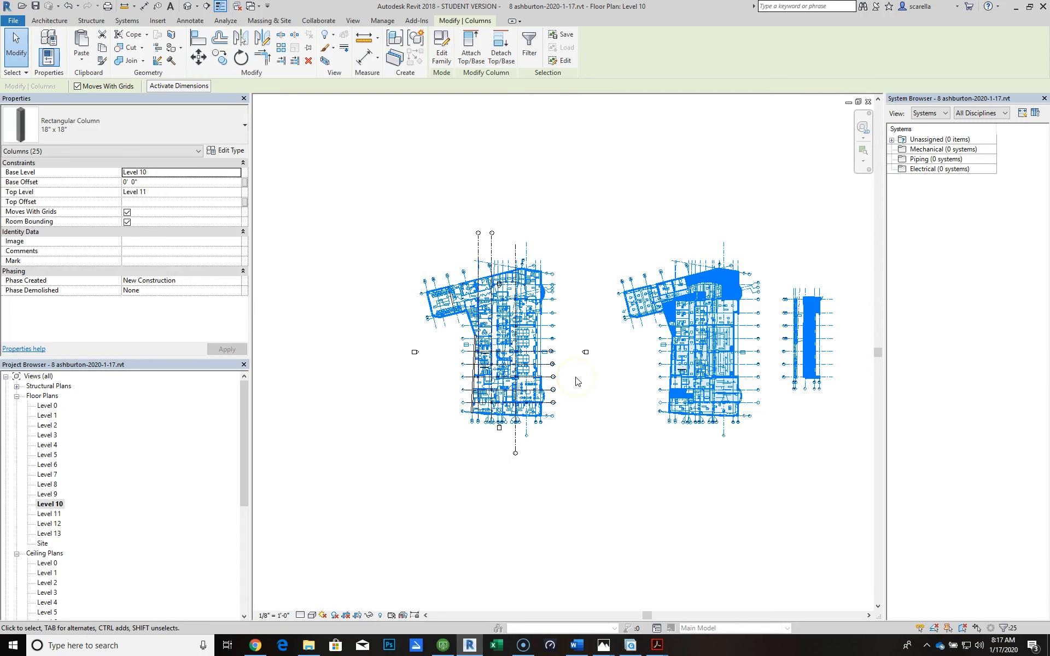
Copy the selected Level 10 columns to the clipboard with the 3D view open
key("ctrl+Tab")
key("ctrl+Tab")
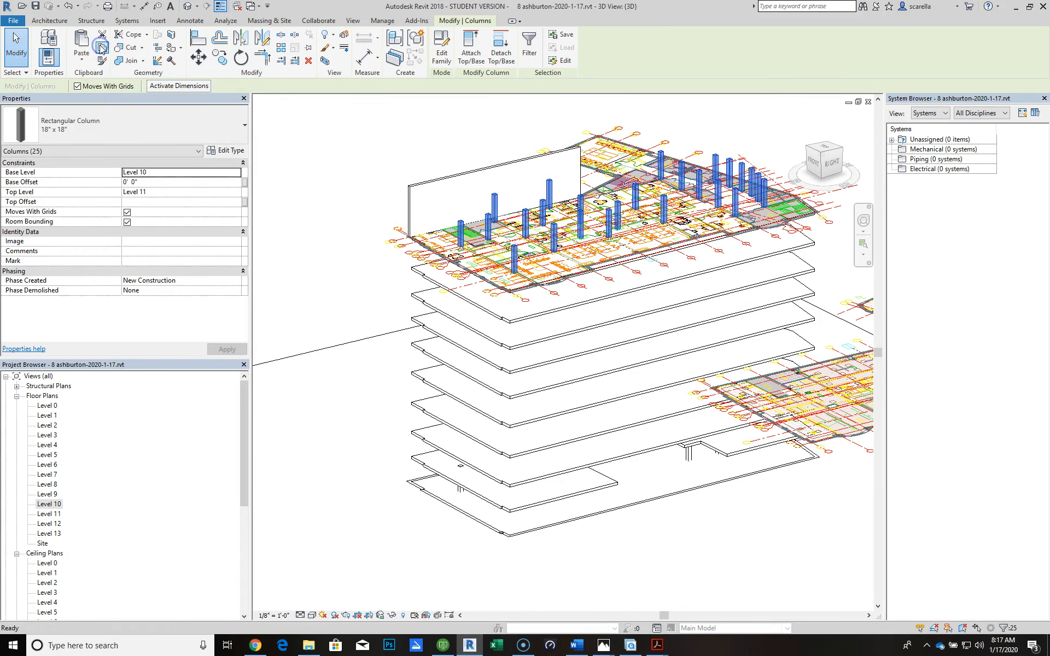
scroll(383, 356, "down", 2)
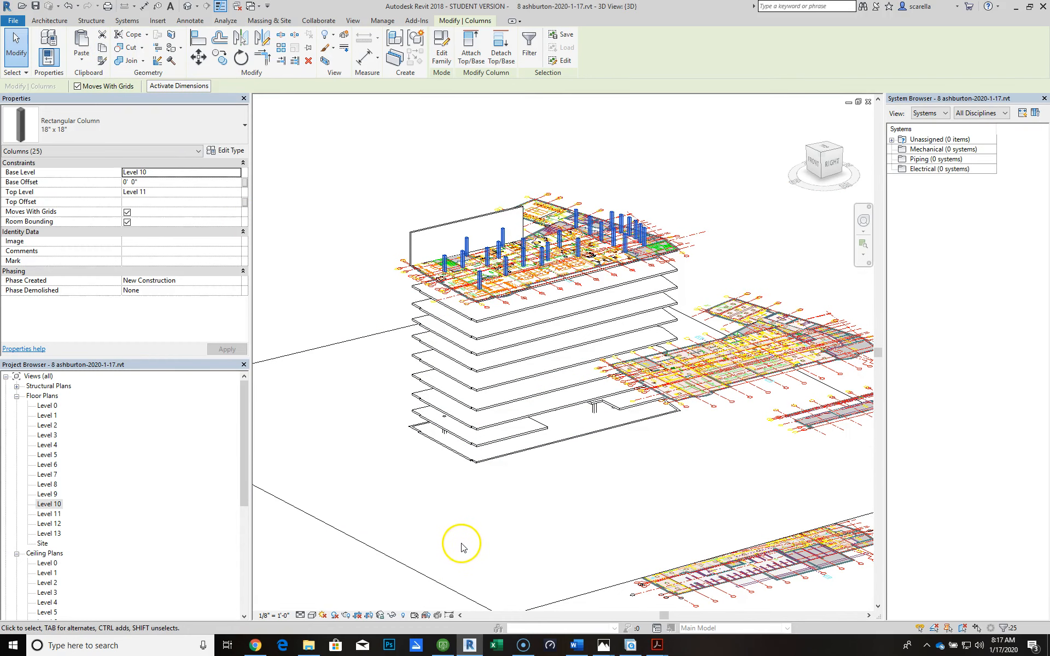
Delete the existing columns between Level 0 and Level 2, filtering the selection of the lower floors to the Columns category
middle_click_drag(462, 545, 471, 485, "shift")
left_click_drag(349, 375, 759, 584)
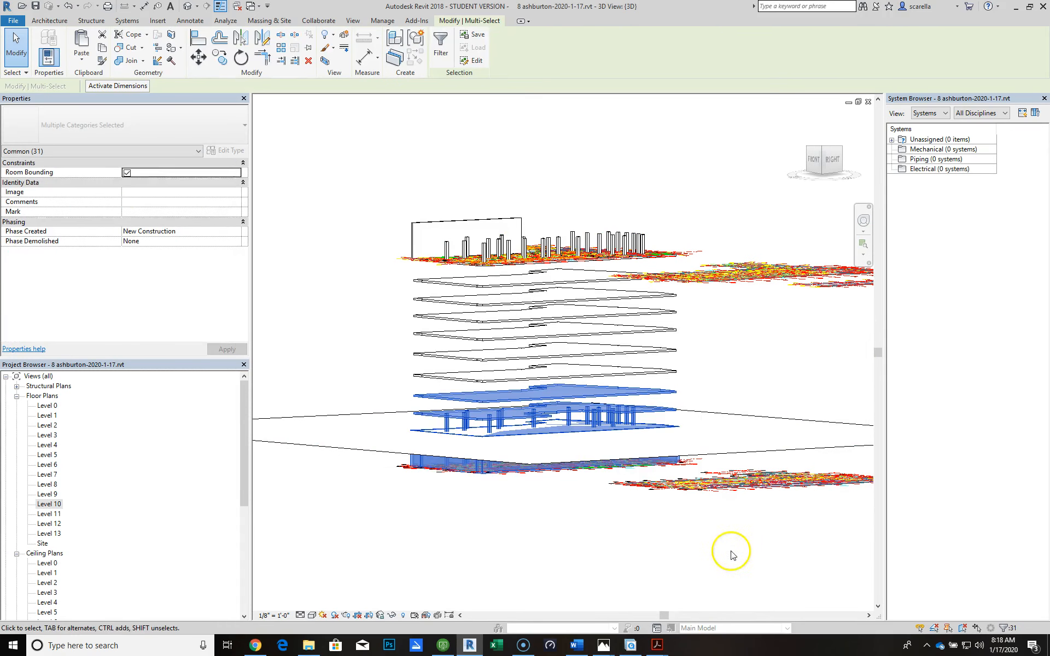
left_click(1005, 625)
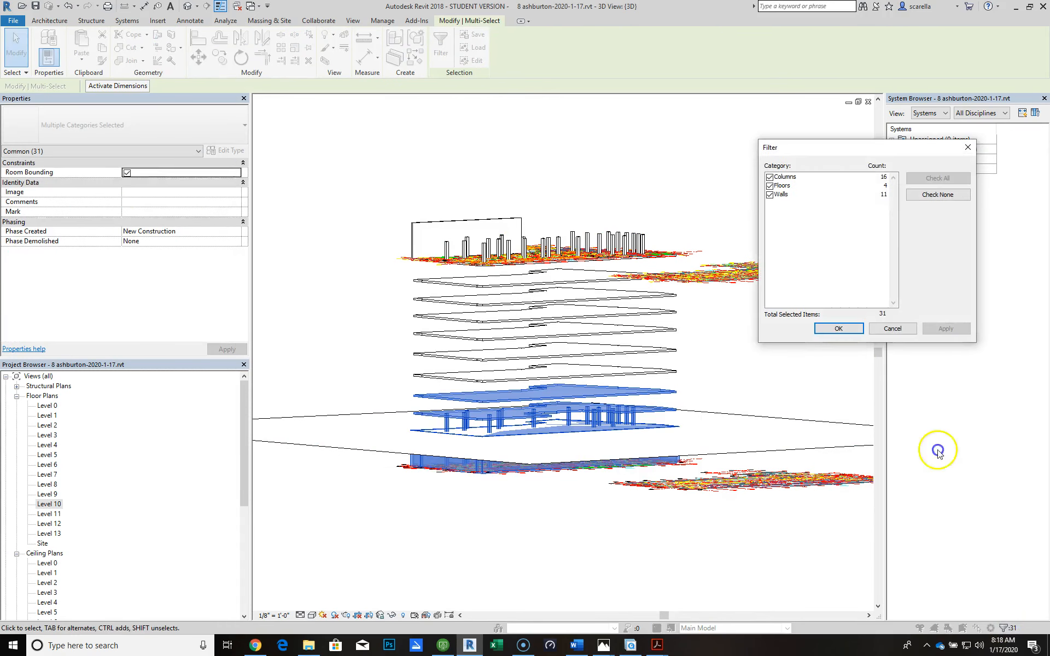
left_click(933, 196)
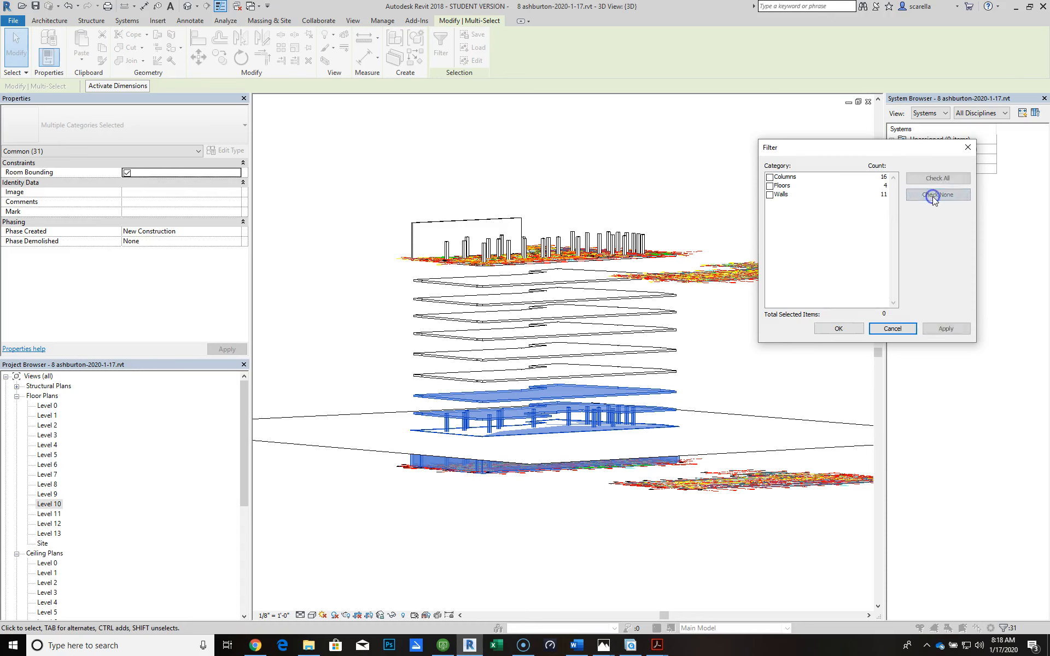
left_click(770, 178)
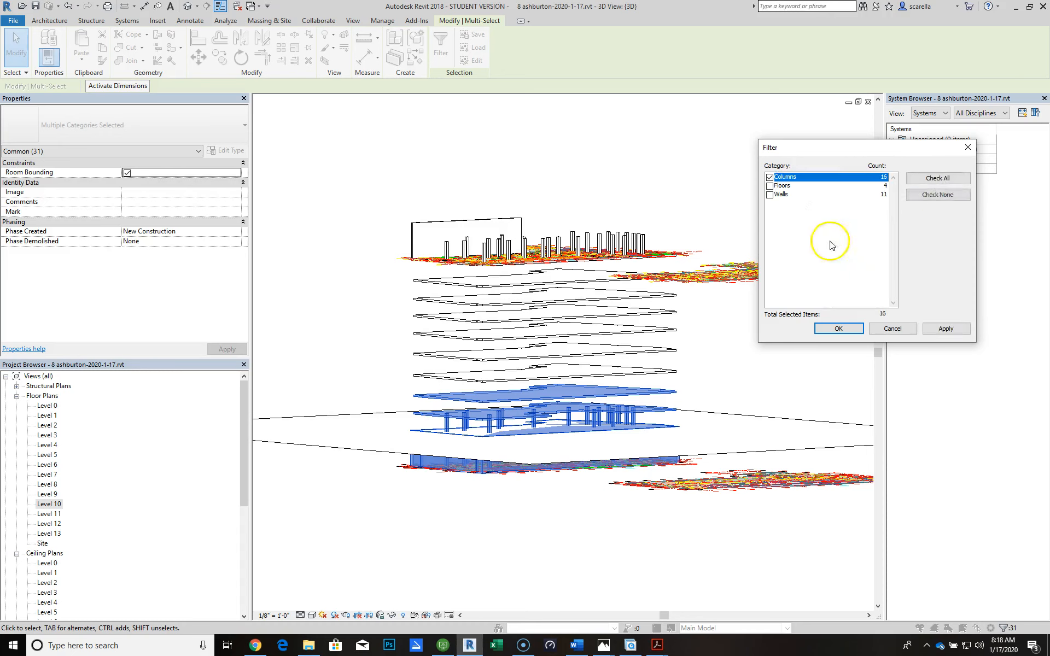
left_click(860, 331)
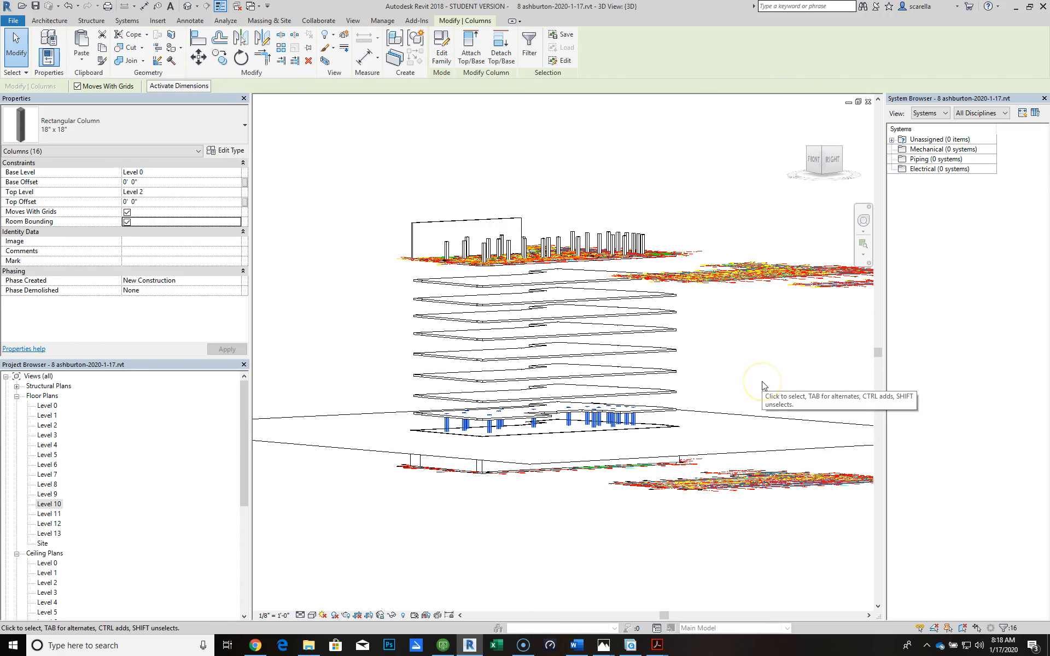
key("Escape")
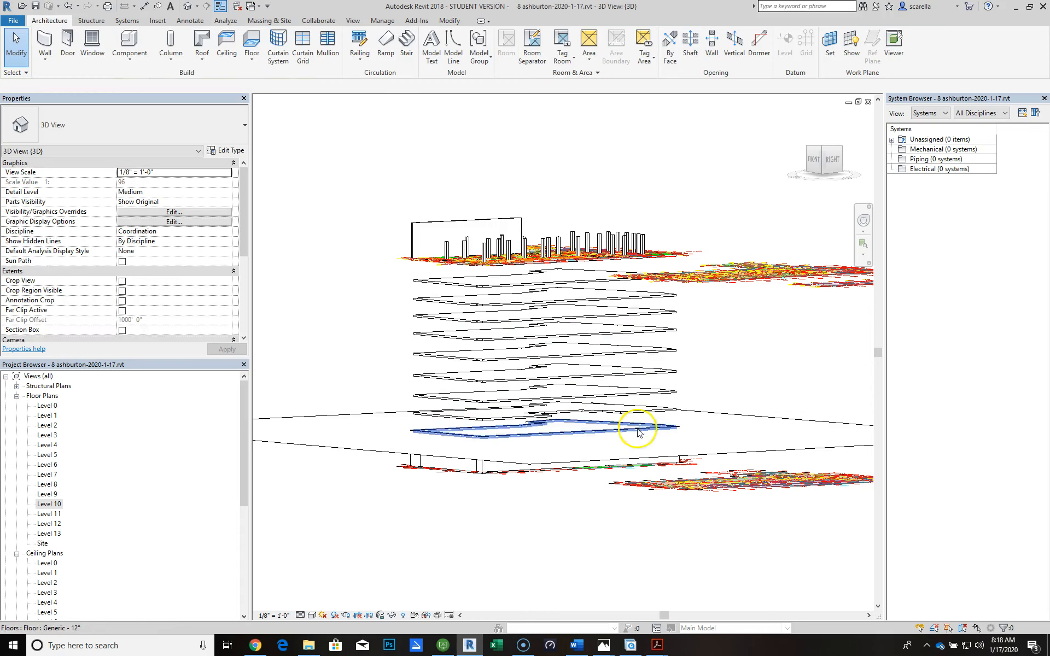
Paste the copied columns aligned to Level 0, Level 1 and Level 2, and clear the selection
scroll(506, 484, "up", 2)
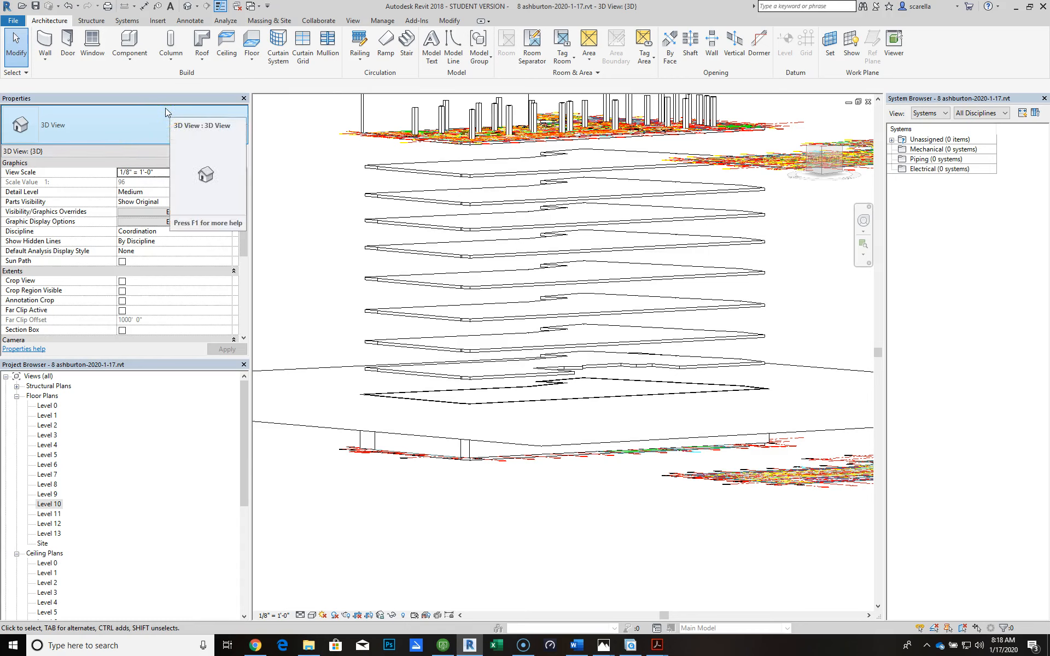
left_click(138, 54)
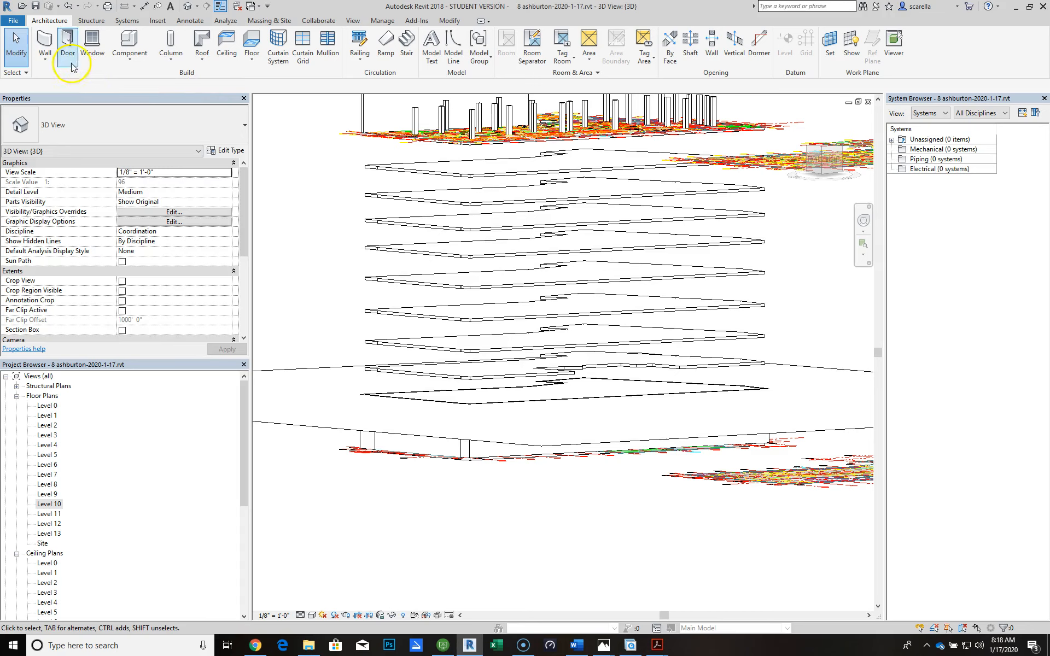
scroll(553, 399, "down", 5)
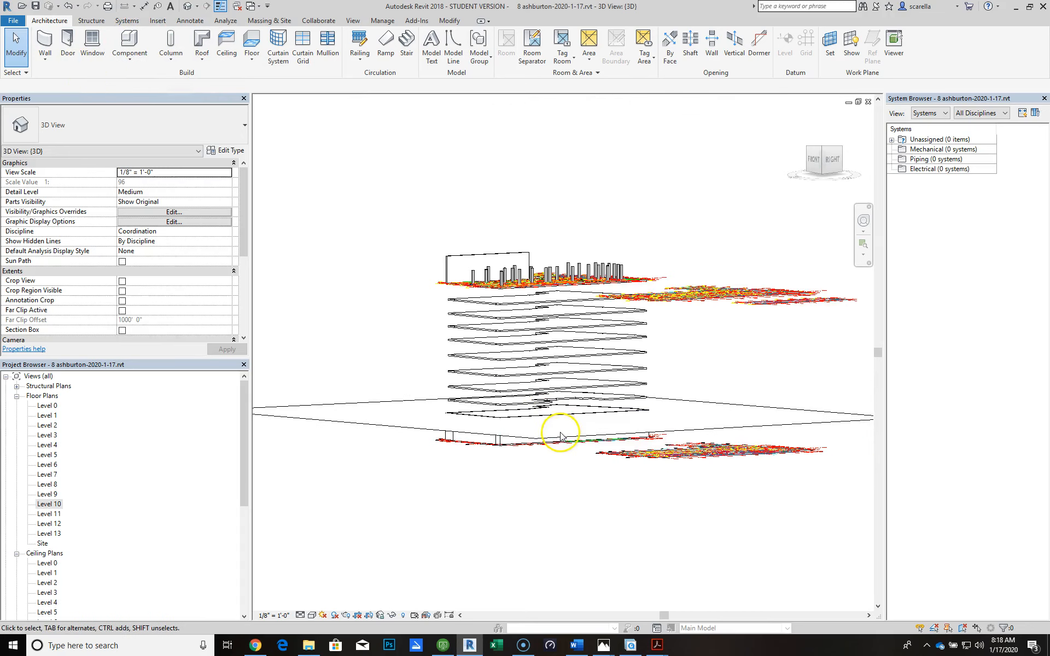
middle_click_drag(562, 471, 563, 499, "shift")
scroll(558, 499, "up", 5)
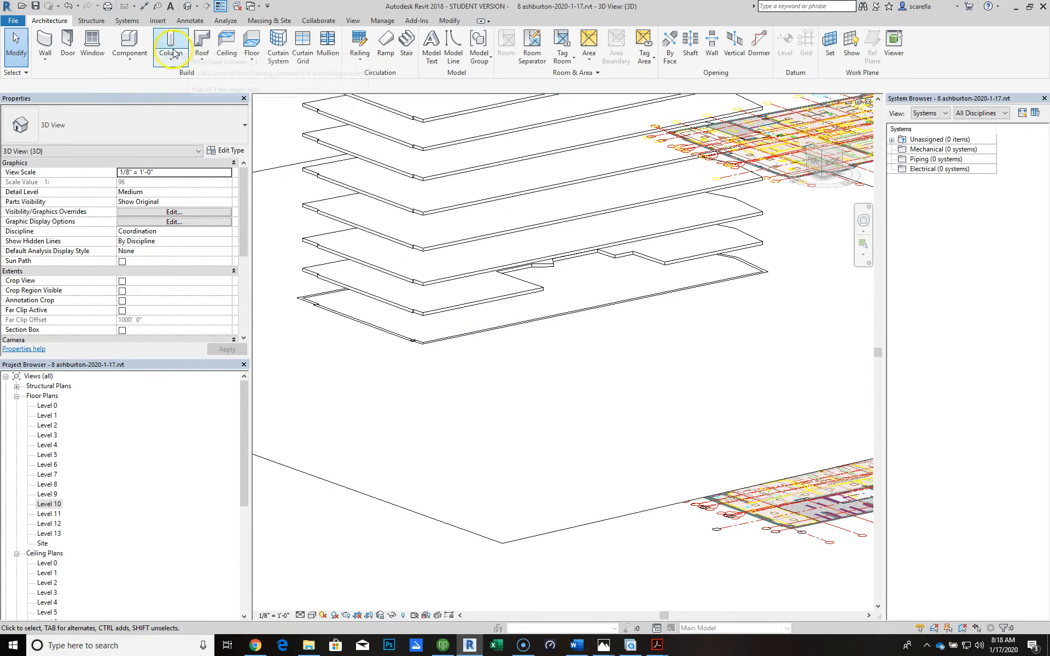
left_click(448, 21)
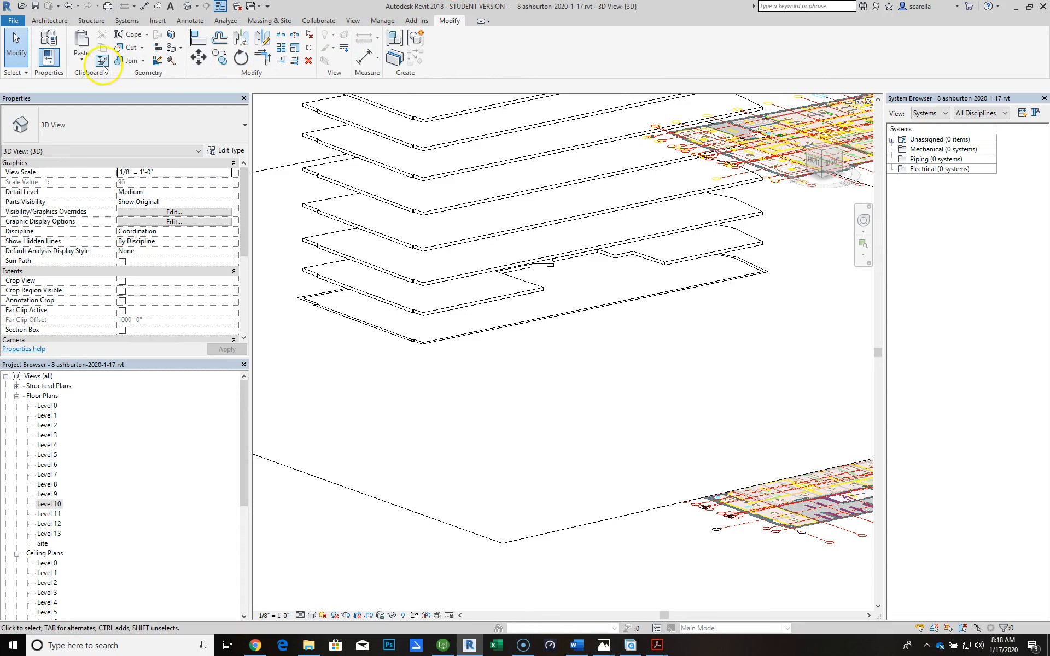
left_click(82, 57)
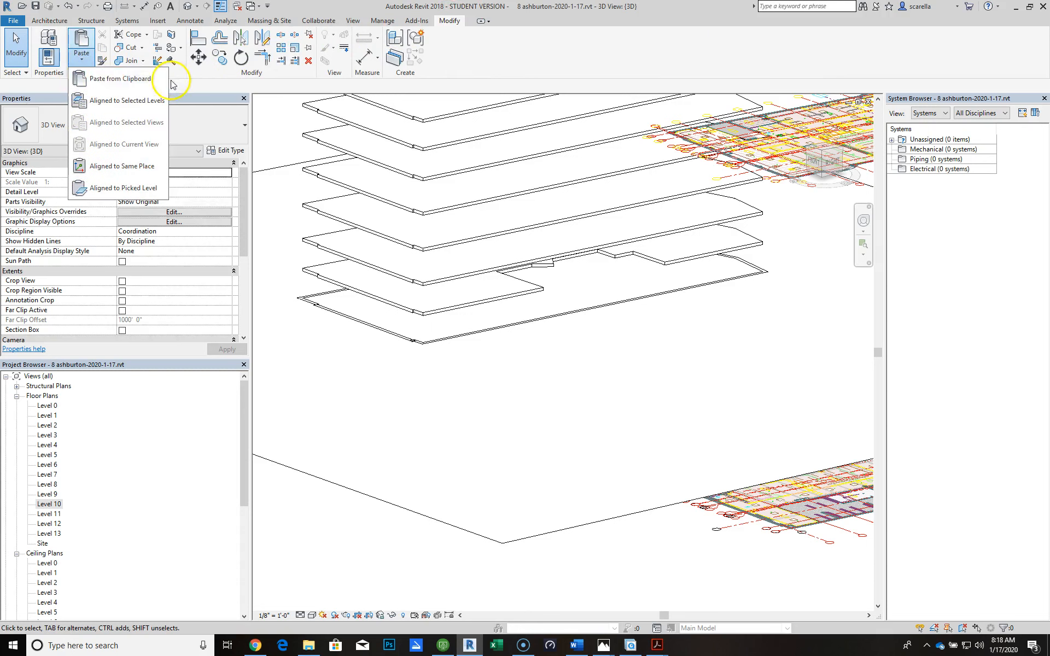
left_click(138, 101)
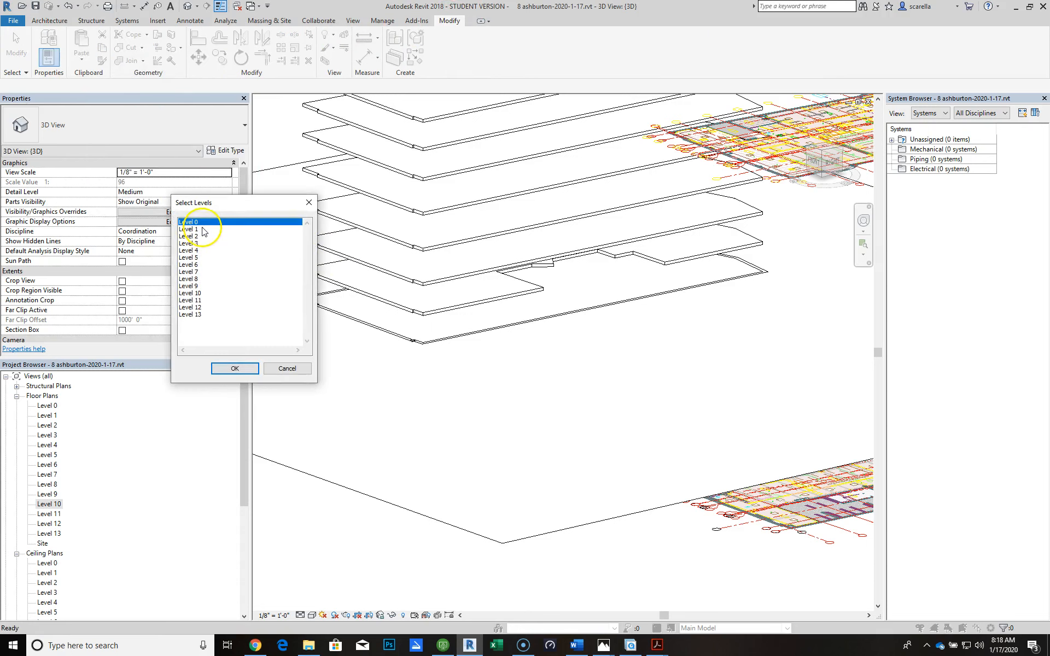
left_click(198, 230, "ctrl")
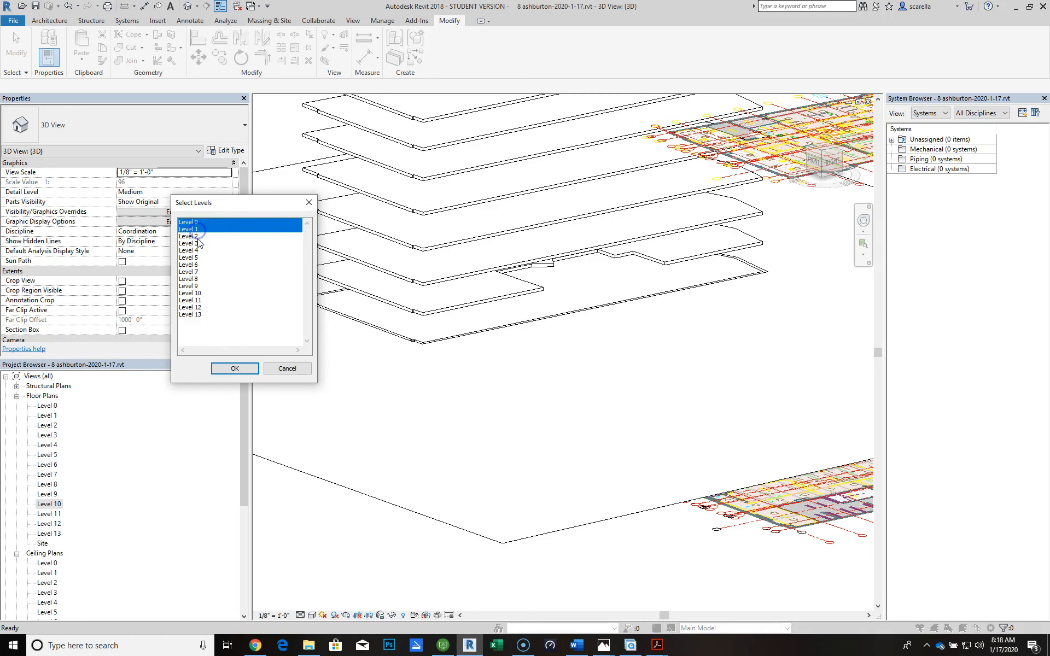
left_click(197, 236, "ctrl")
left_click(236, 369)
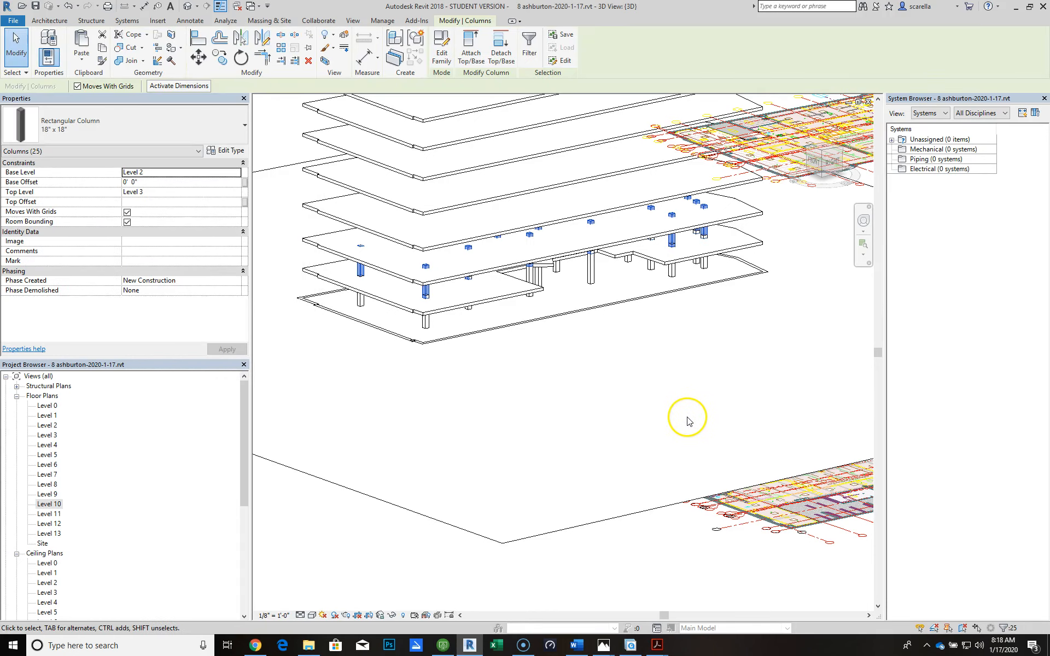
scroll(687, 420, "down", 2)
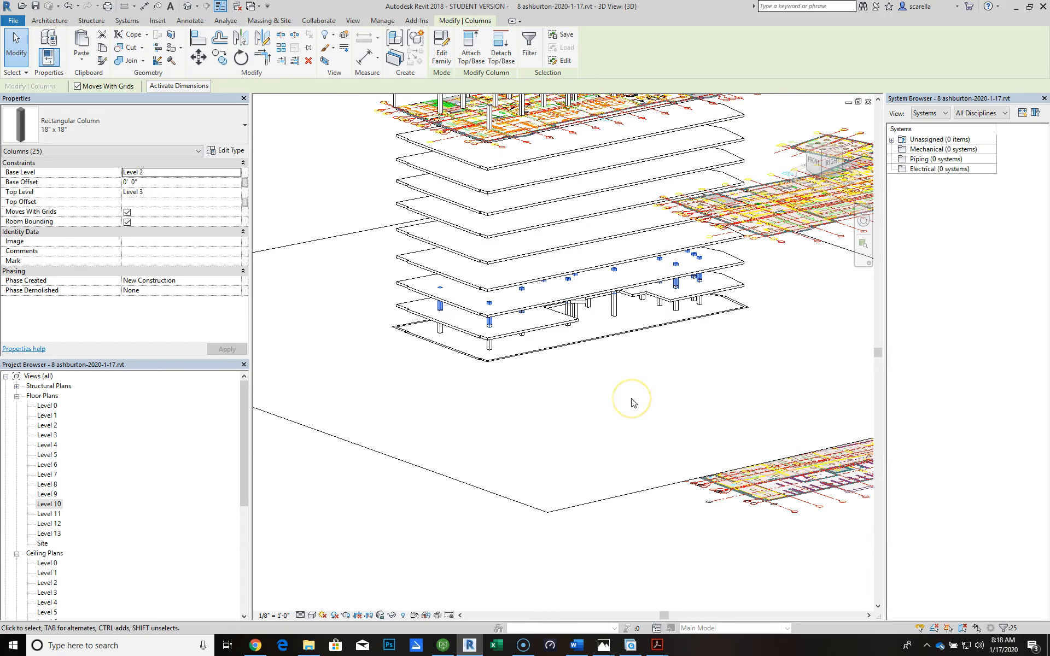
left_click(460, 525)
Set the top offset of the front corner column between Level 1 and Level 2 to 0
scroll(490, 342, "up", 5)
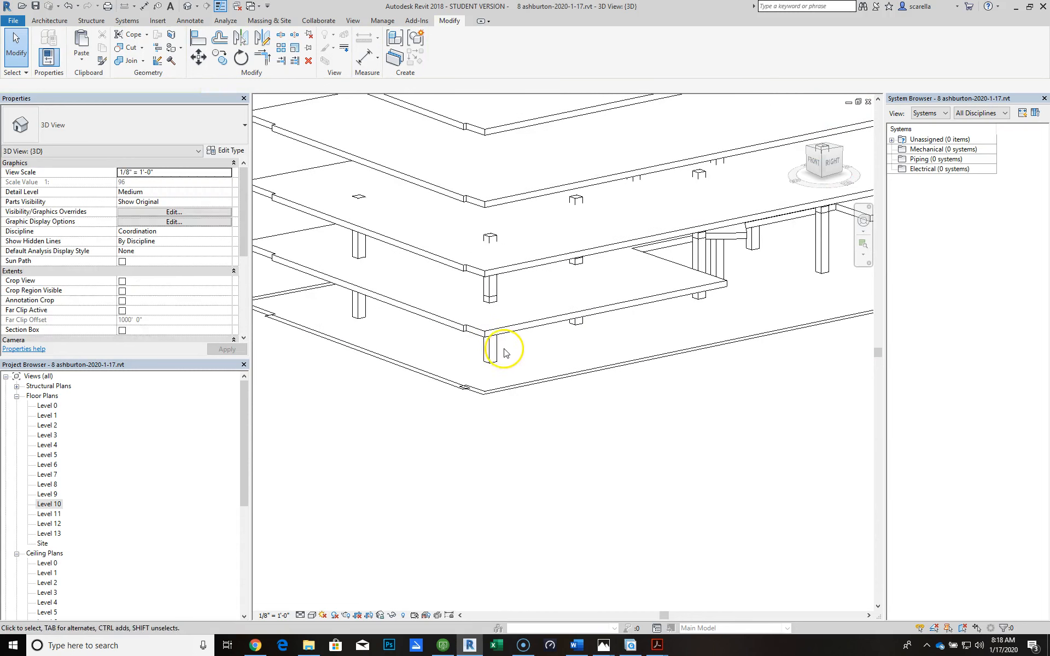
left_click(495, 346)
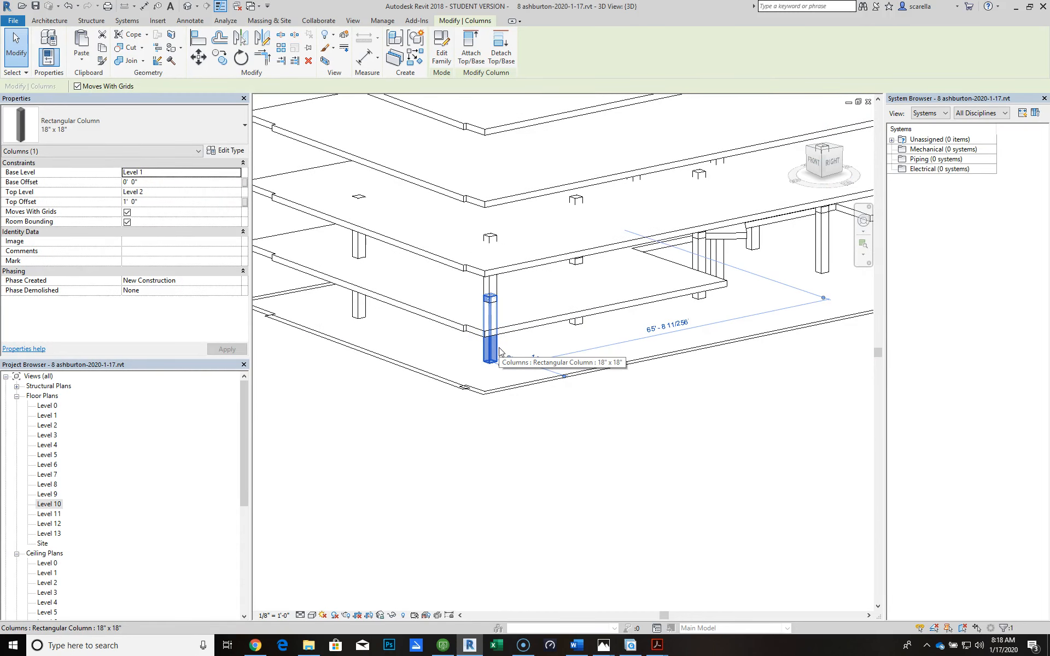
scroll(547, 345, "down", 2)
scroll(691, 326, "up", 1)
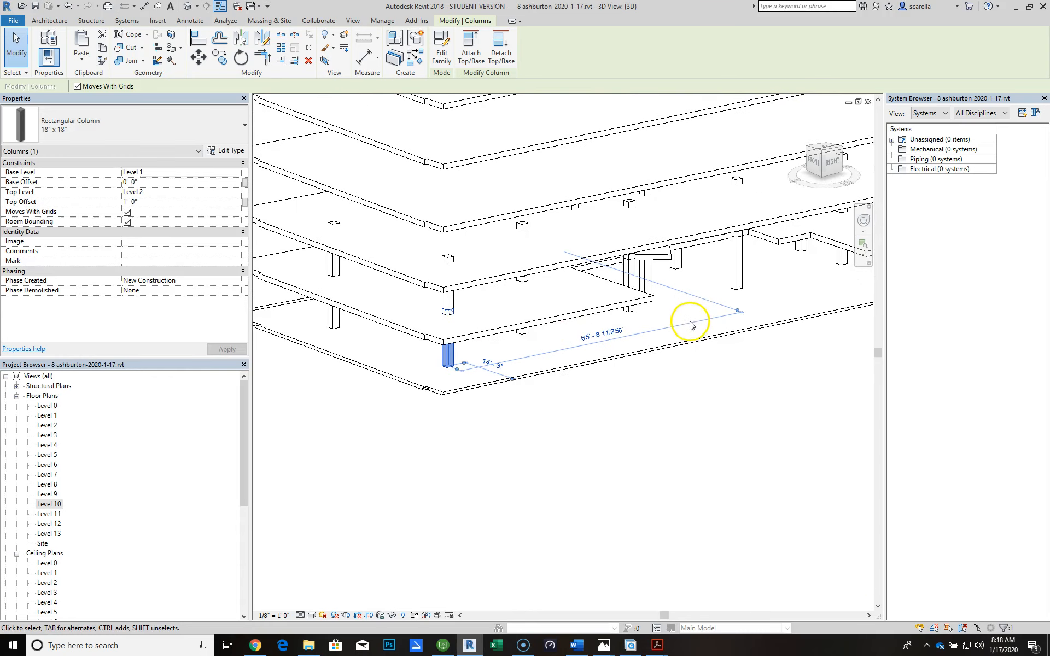
scroll(574, 335, "down", 4)
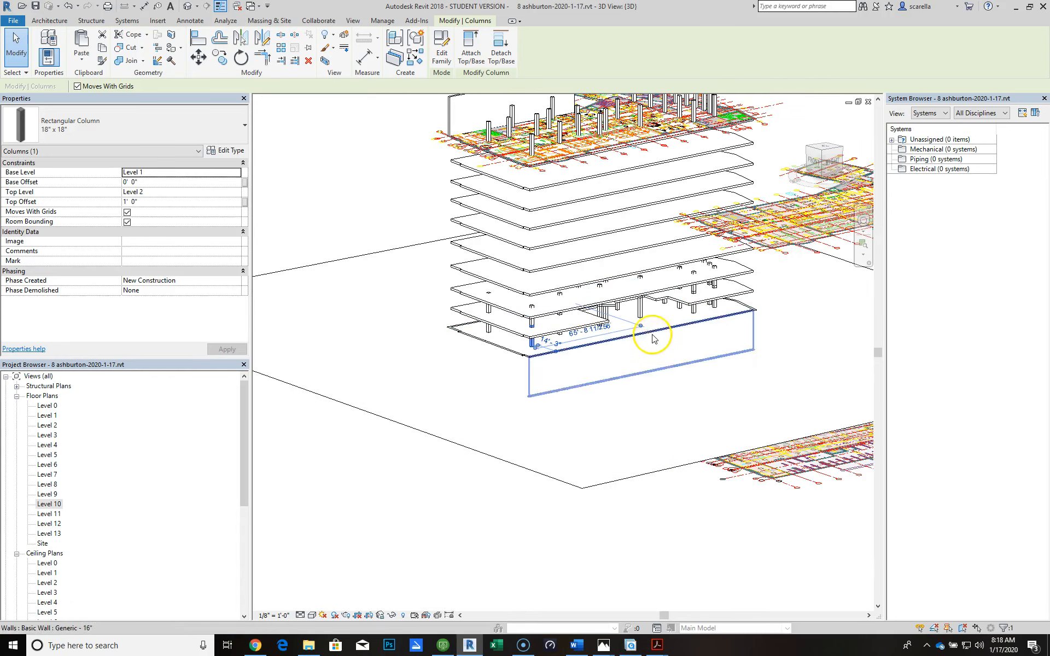
scroll(646, 323, "up", 1)
scroll(438, 345, "up", 4)
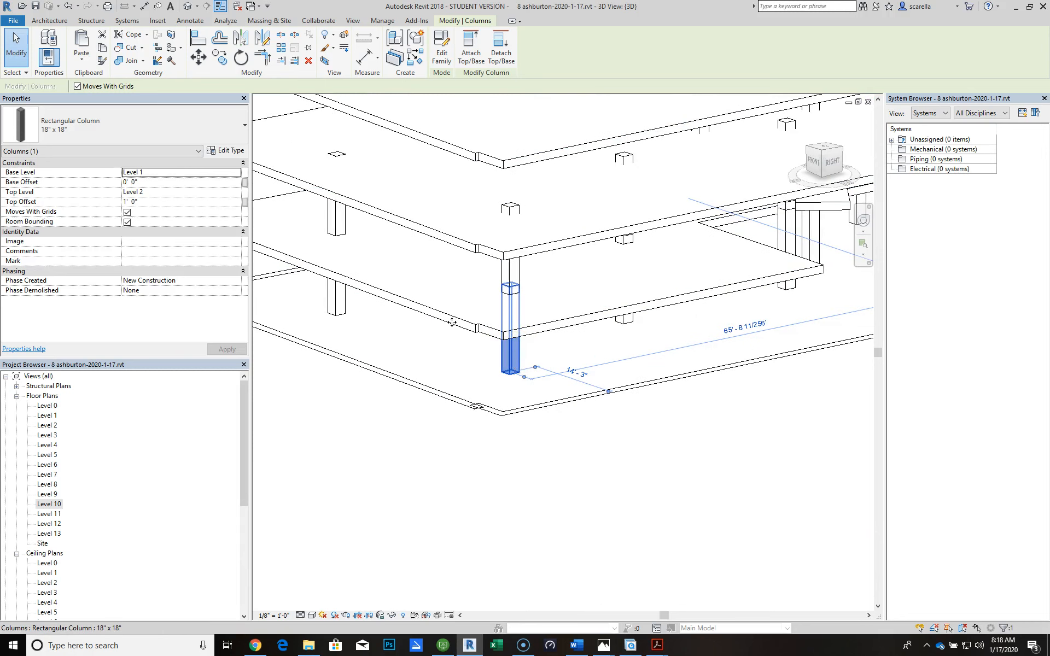
left_click(164, 202)
type("0")
key("Return")
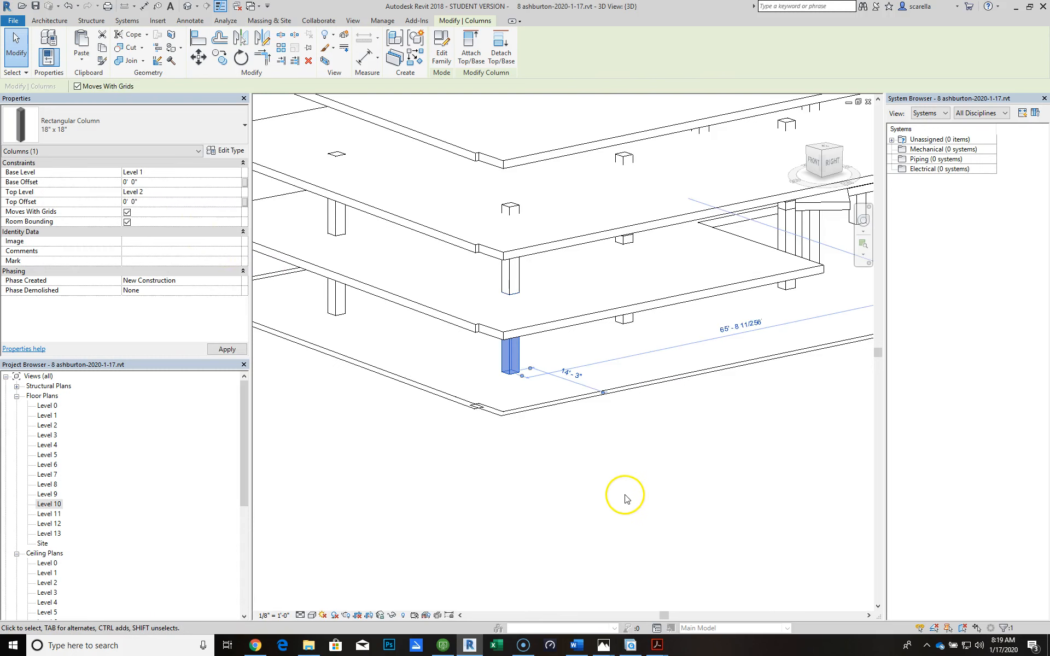
left_click(627, 499)
Inspect the other pasted columns on the lower floors, checking their top offsets and where they pass through the slabs
left_click(332, 303)
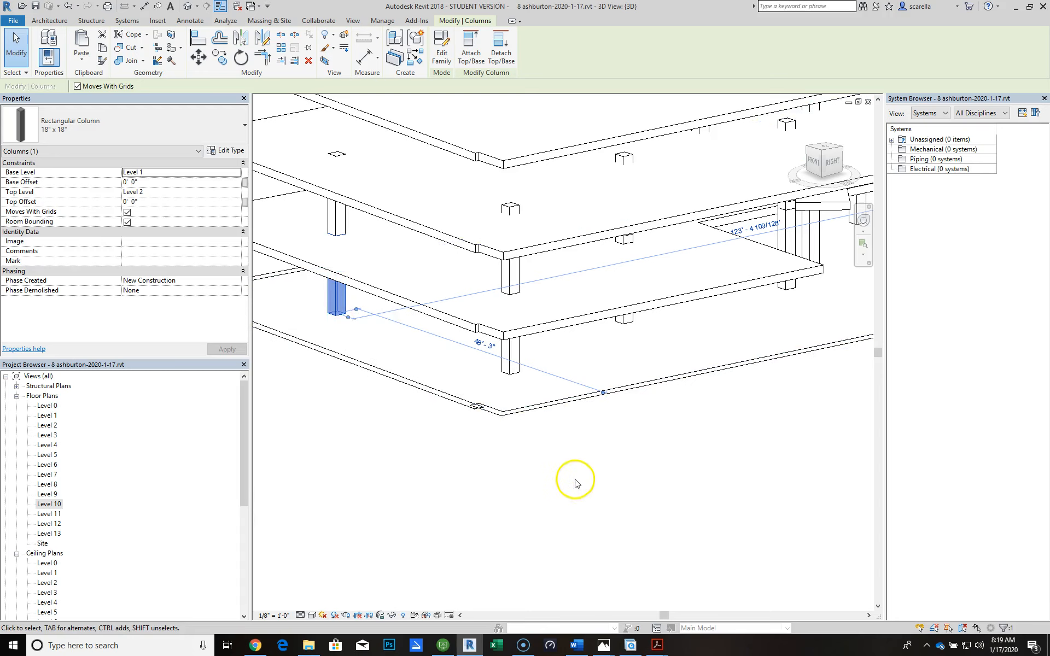
scroll(575, 480, "down", 4)
left_click(640, 474)
scroll(480, 328, "down", 5)
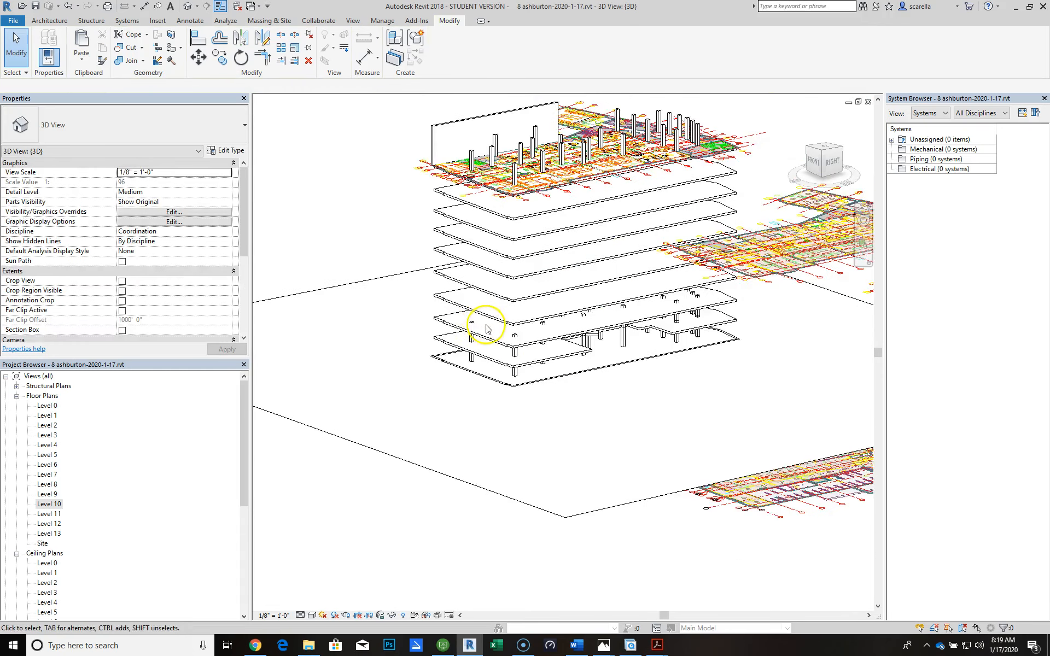
scroll(479, 320, "up", 4)
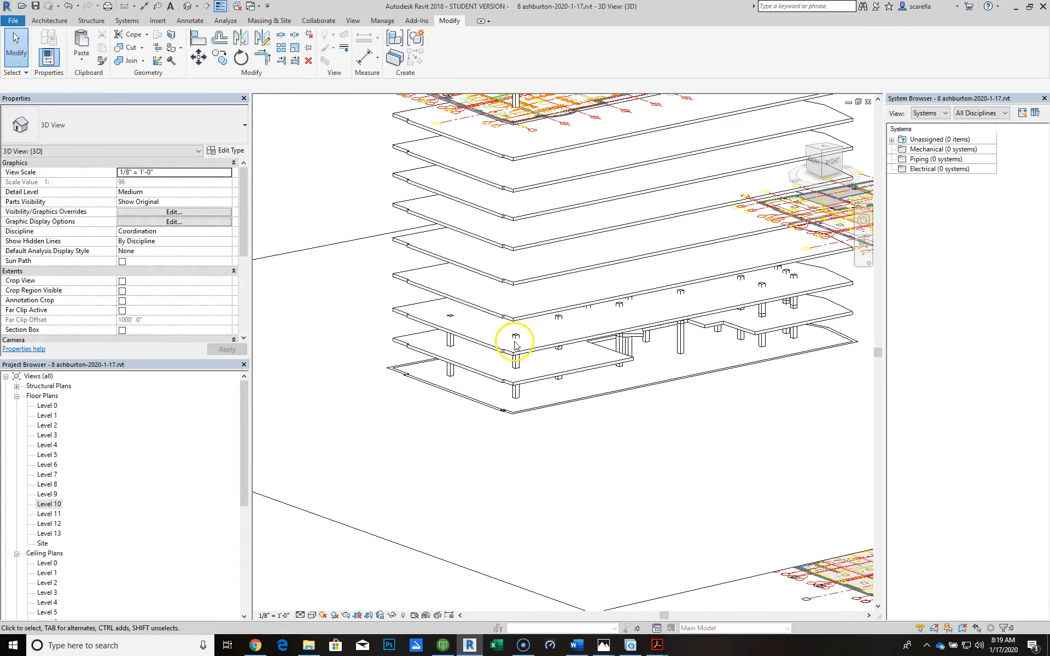
left_click(558, 325)
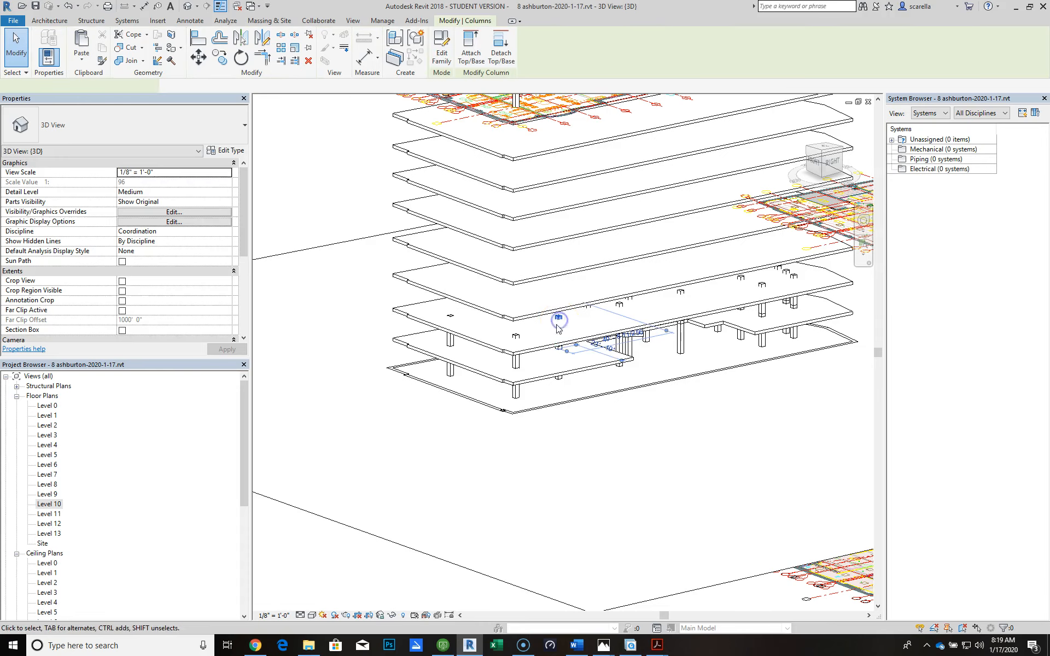
Select the lower floors of the building and filter the selection down to the Columns category
scroll(545, 326, "down", 3)
scroll(540, 327, "down", 2)
left_click_drag(385, 278, 743, 494)
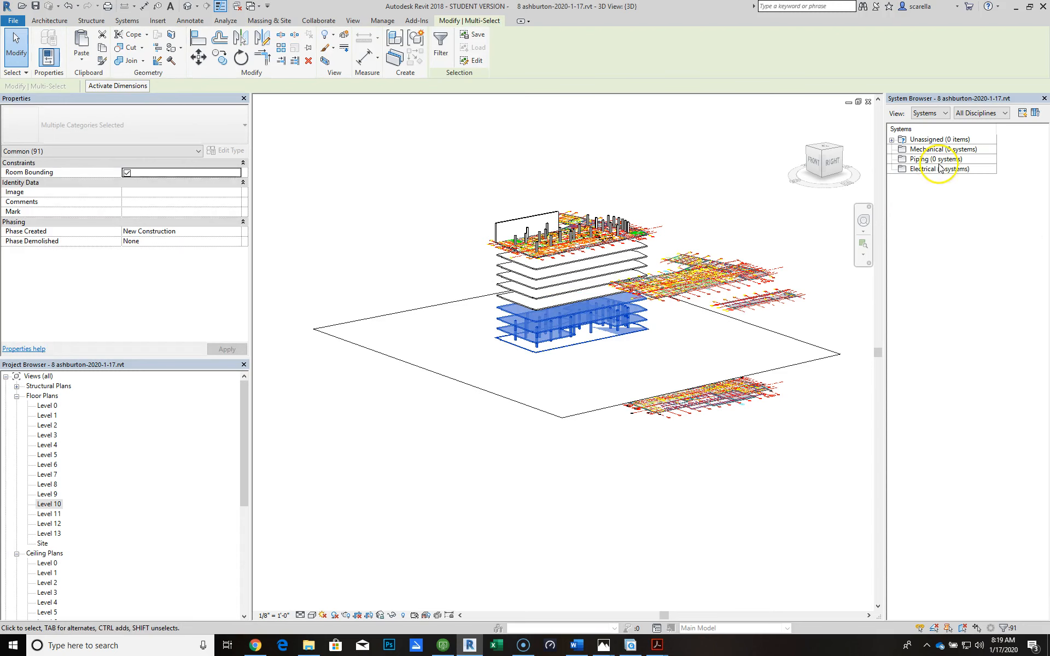
left_click(1004, 629)
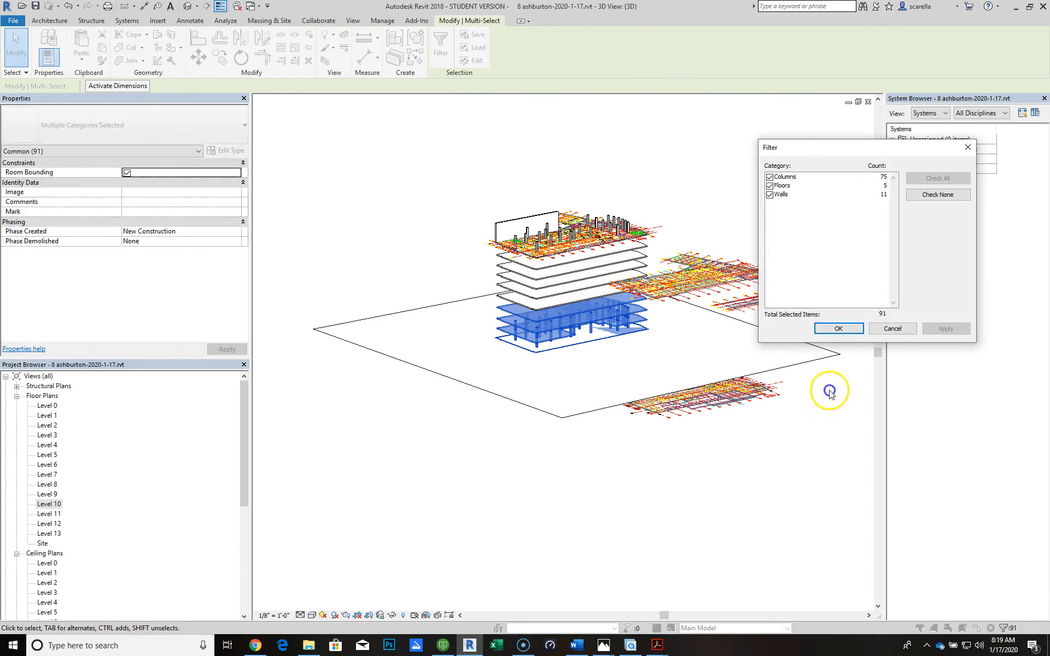
left_click(932, 195)
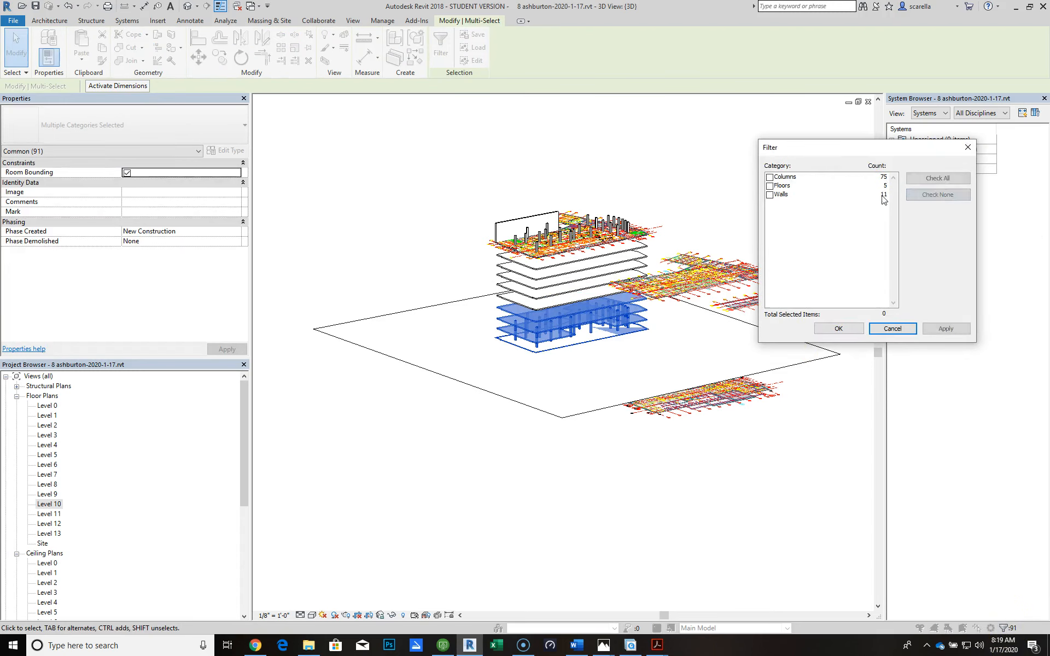
left_click(770, 177)
left_click(840, 329)
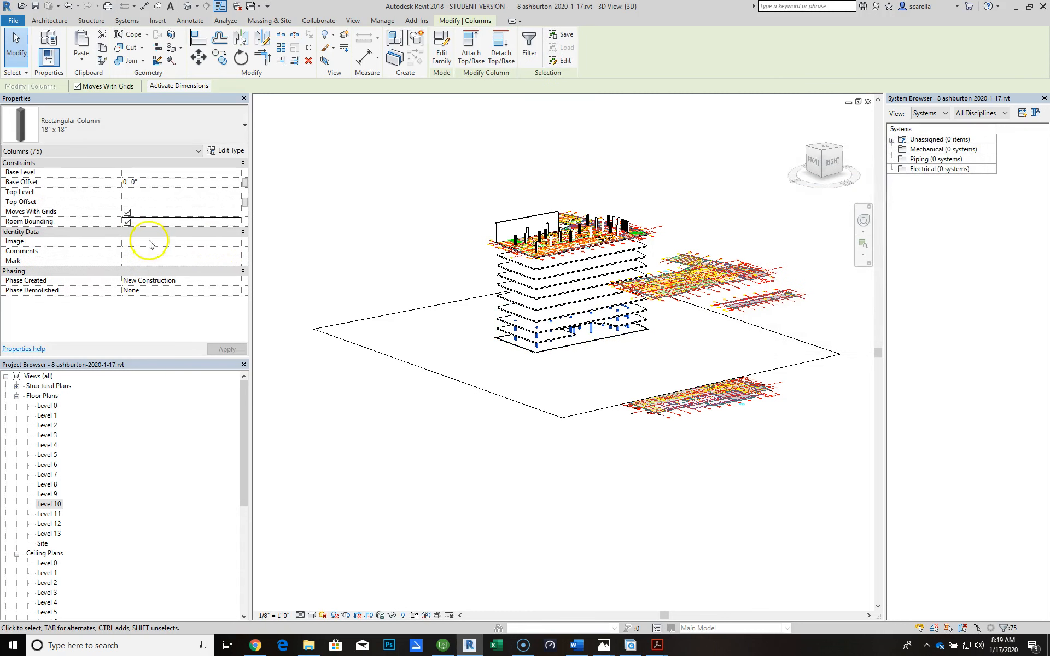
Set the top offset of all the selected lower-floor columns to 0' 0" and clear the selection
left_click(166, 194)
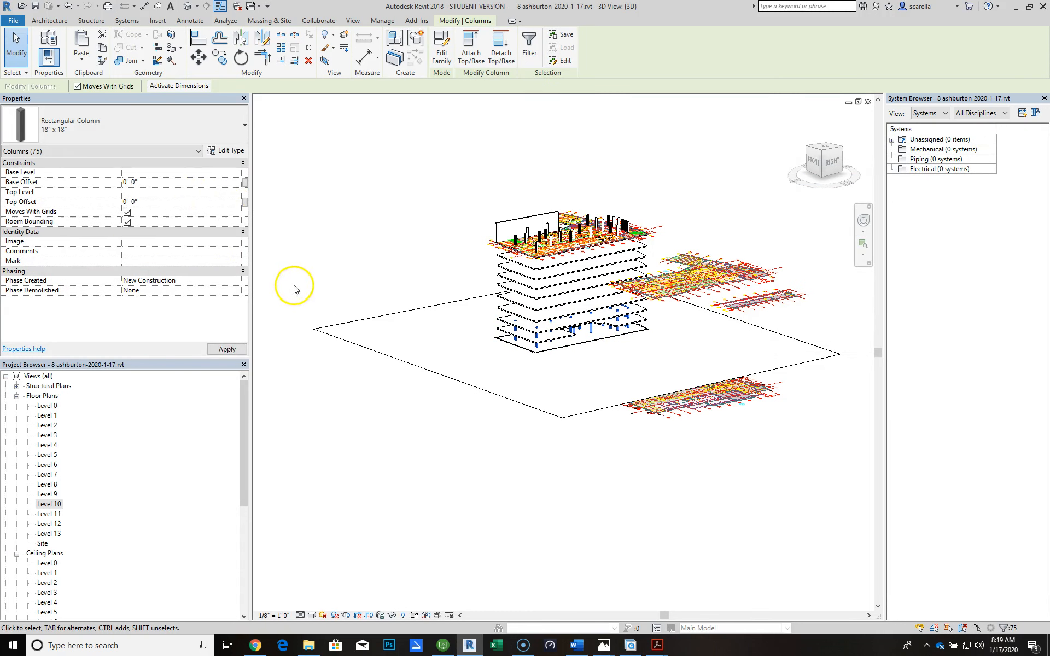
left_click(227, 349)
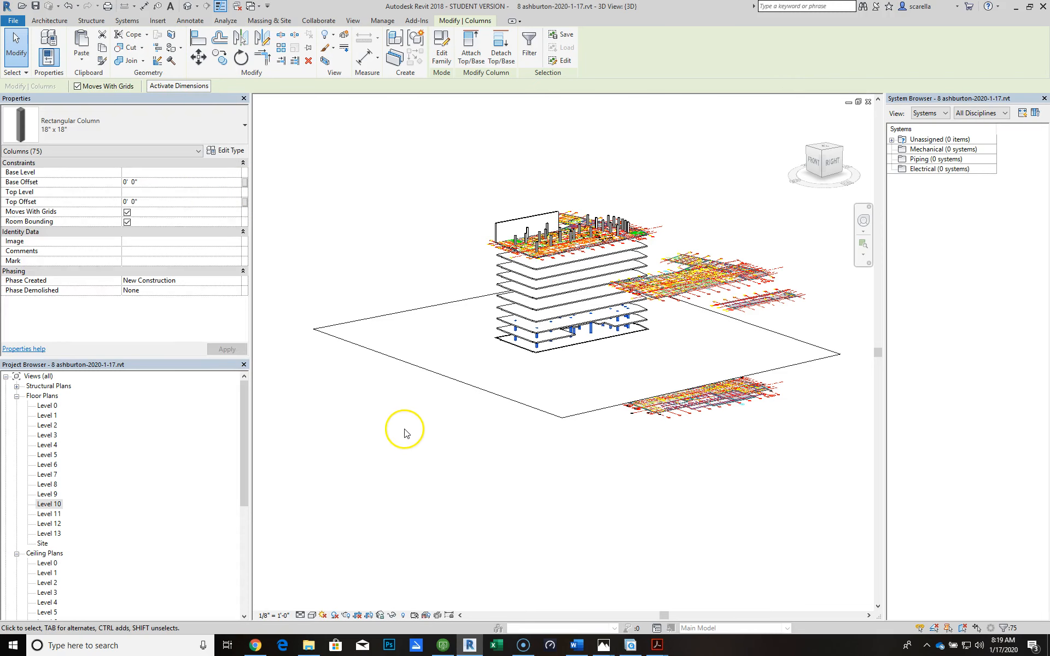
scroll(602, 333, "up", 5)
scroll(607, 331, "down", 5)
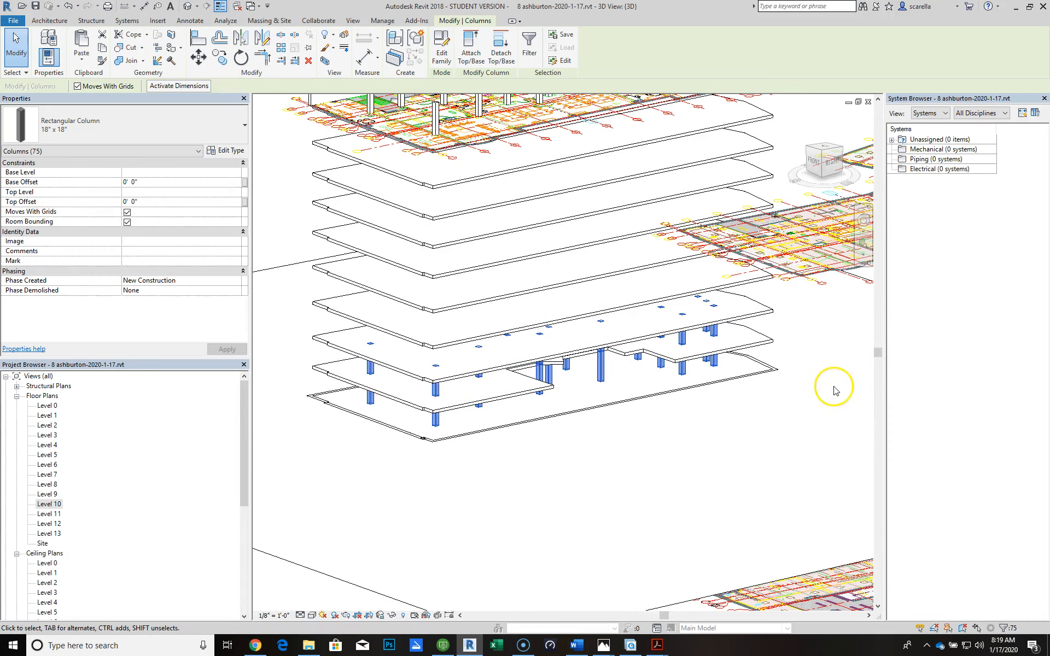
left_click(834, 390)
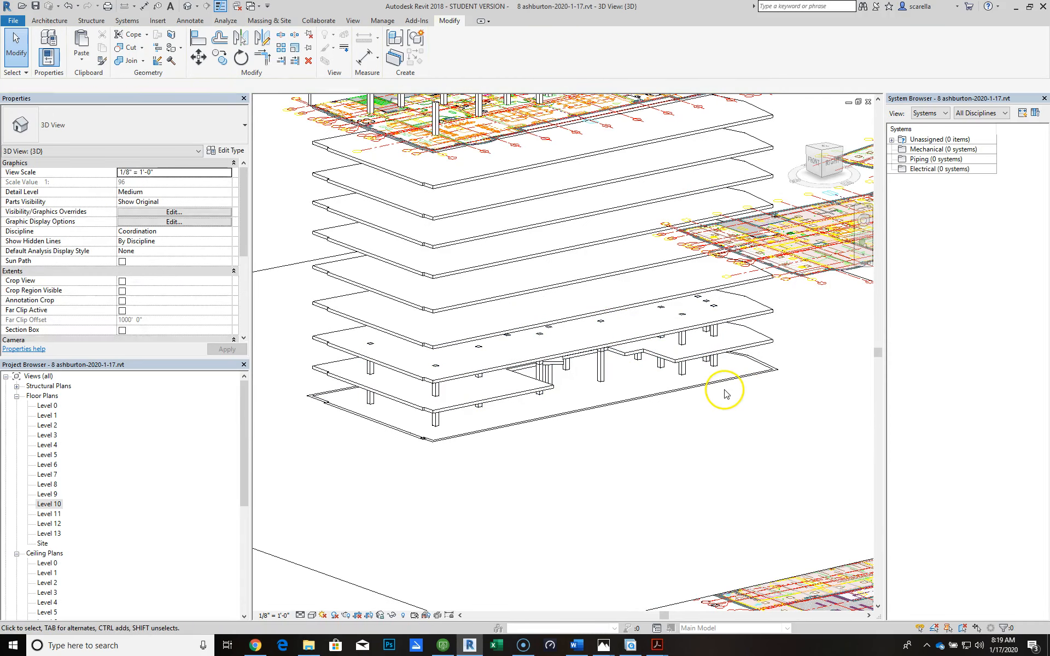
Examine the lower-floor columns from several angles, checking how they meet the slabs and the stepped floor edge
scroll(722, 390, "down", 1)
scroll(646, 387, "up", 1)
scroll(639, 385, "down", 3)
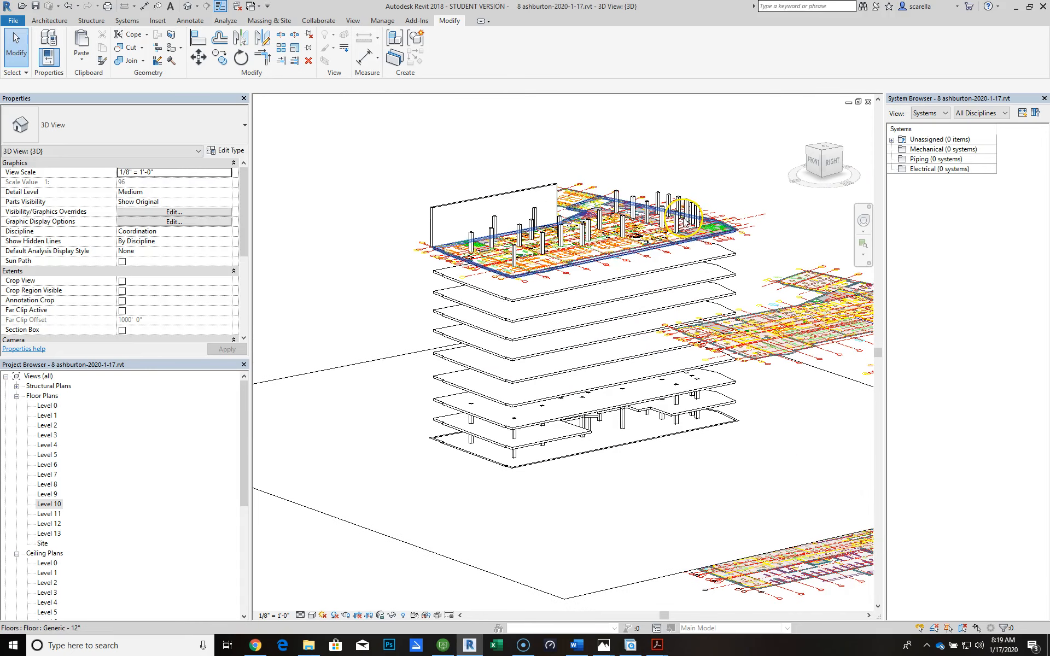
scroll(689, 229, "down", 2)
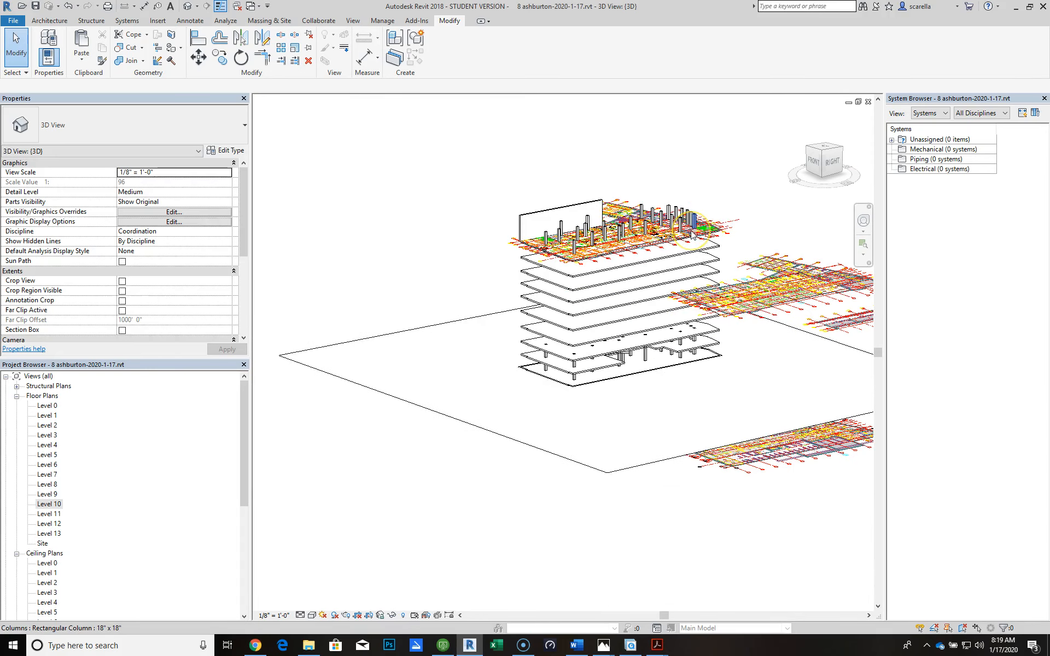
scroll(646, 399, "up", 4)
middle_click_drag(617, 362, 596, 376, "shift")
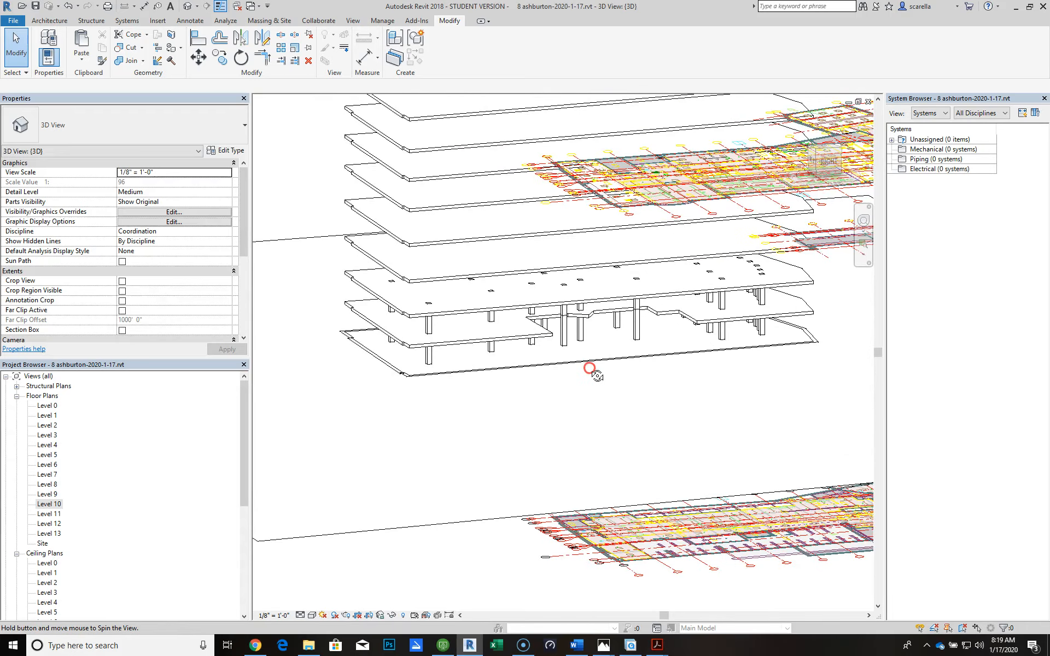
scroll(609, 344, "up", 2)
scroll(601, 322, "up", 2)
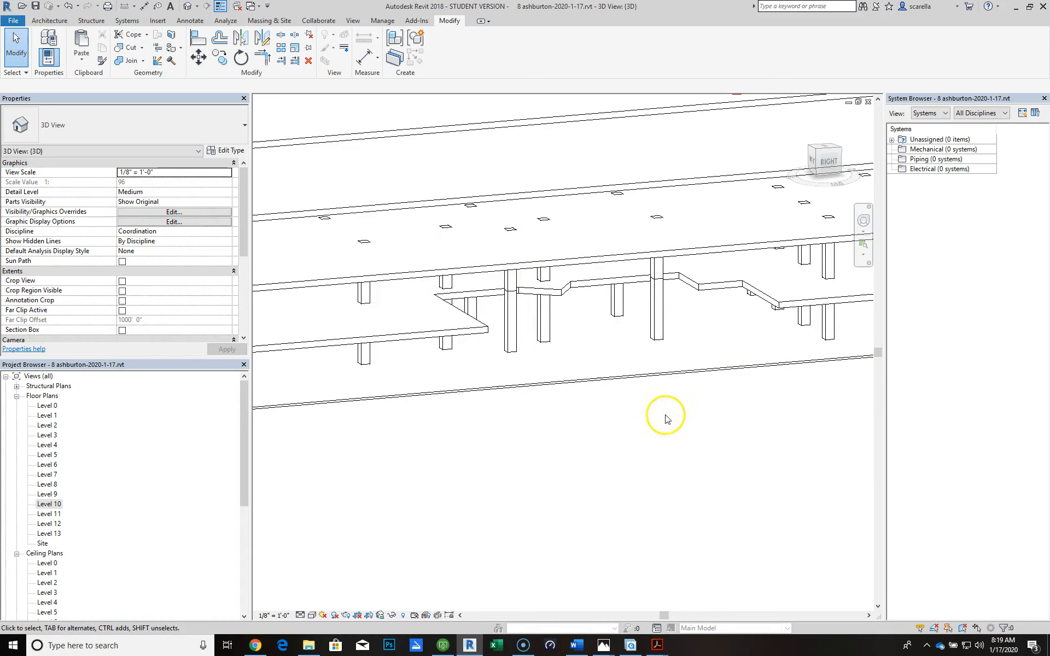
scroll(659, 417, "down", 5)
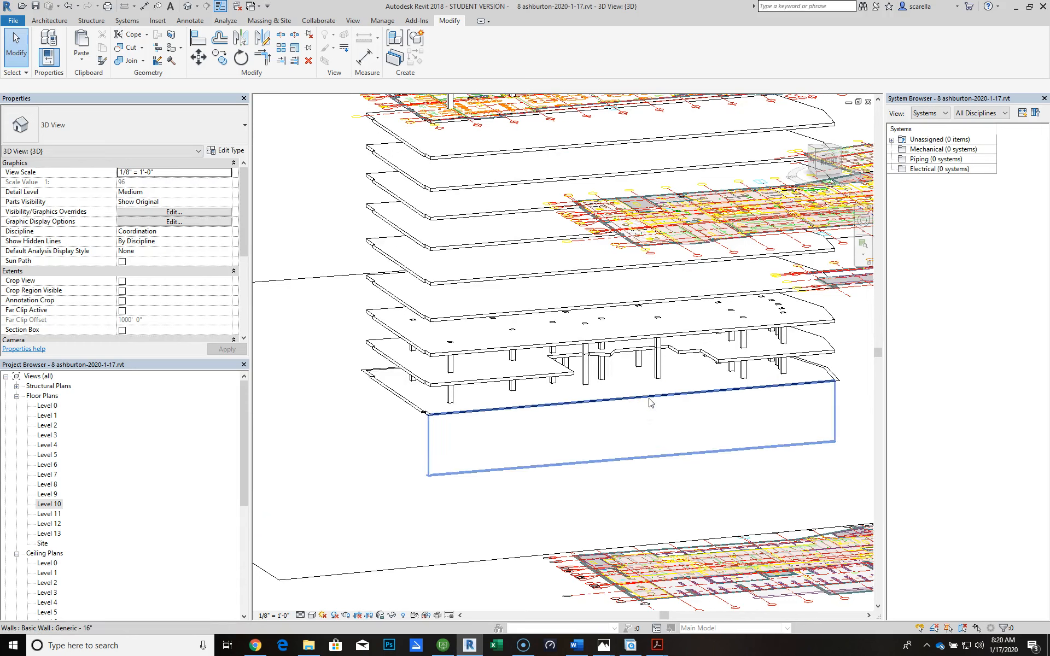
Try pasting the copied columns aligned to Levels 2 through 9 and undo the paste
left_click(180, 185)
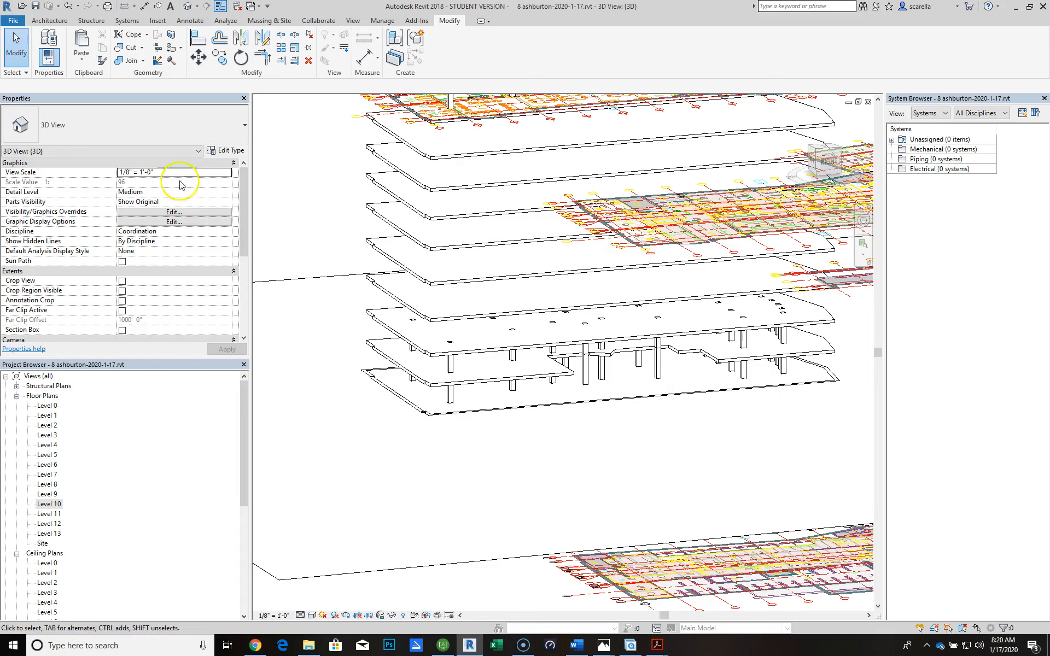
left_click(82, 58)
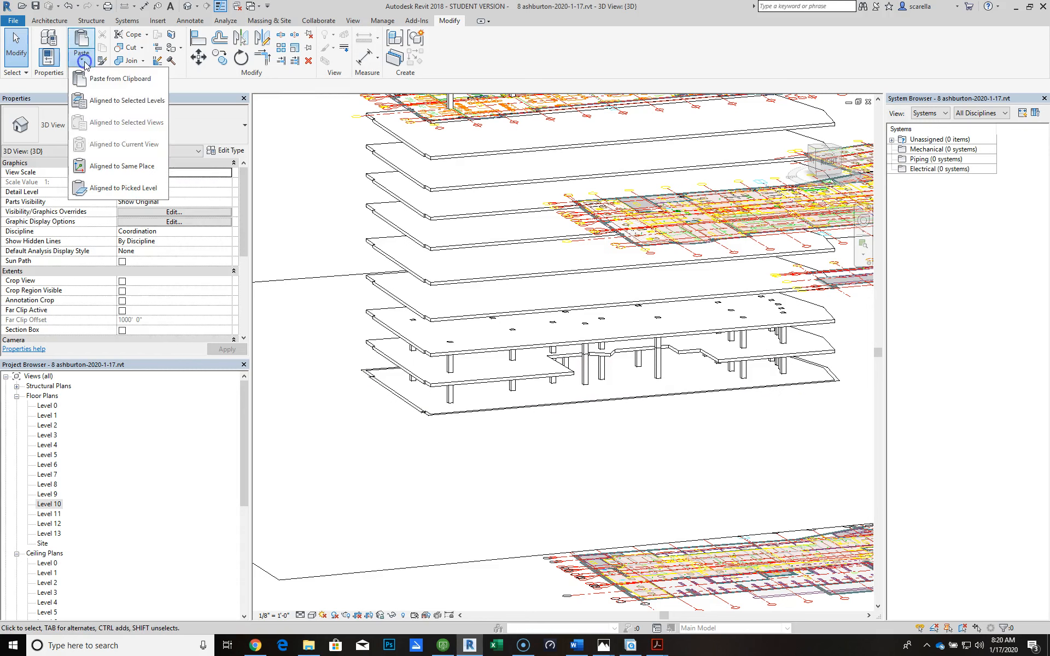
left_click(117, 101)
left_click(198, 236)
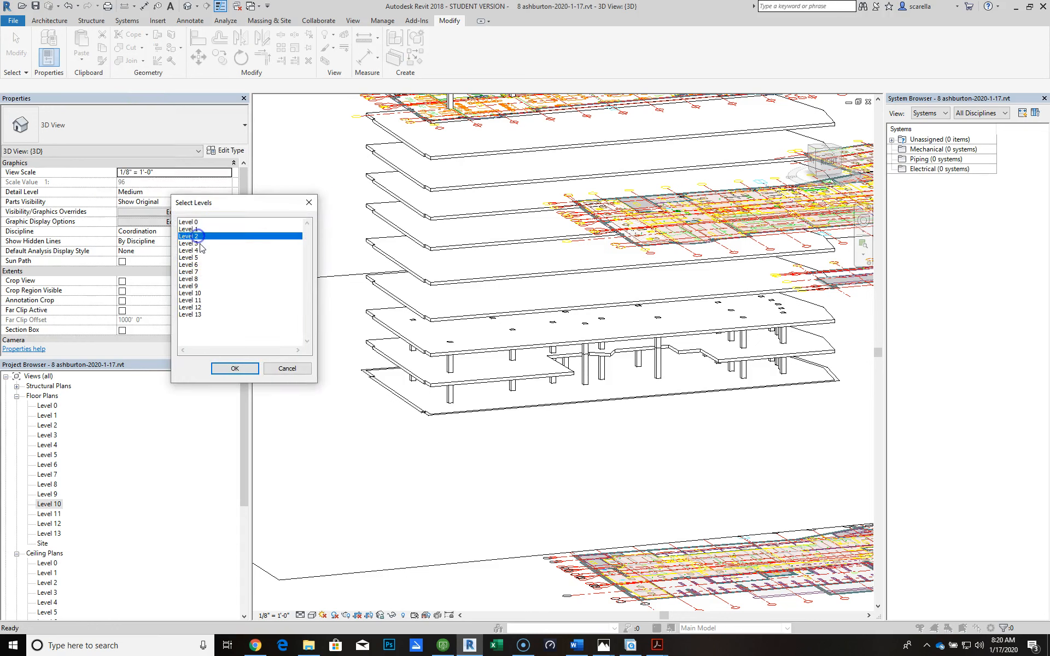
left_click(197, 286, "shift")
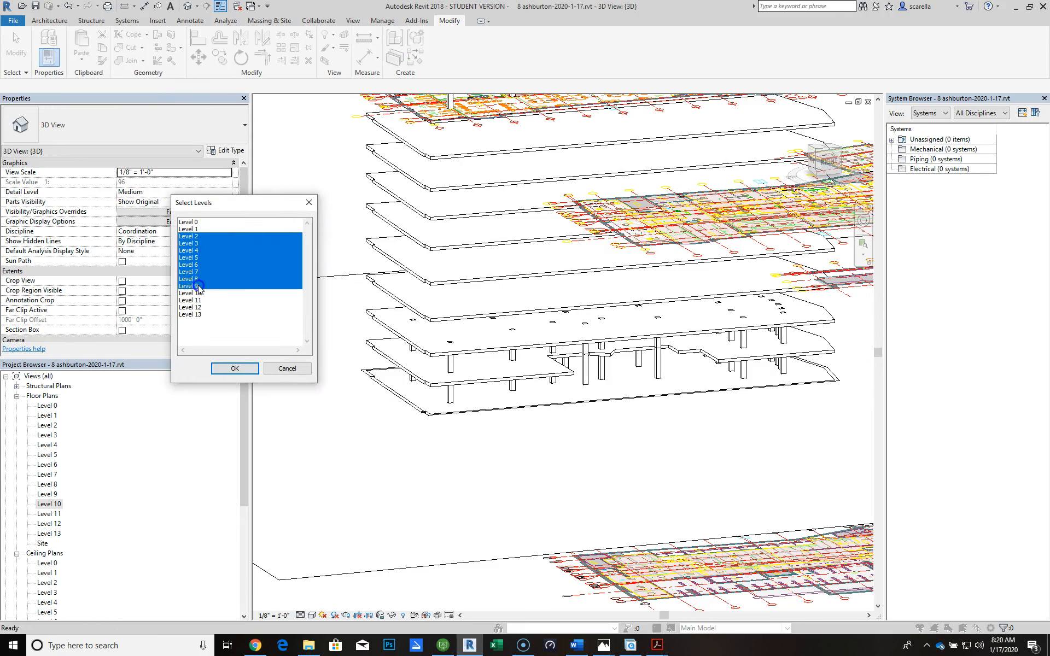
left_click(235, 369)
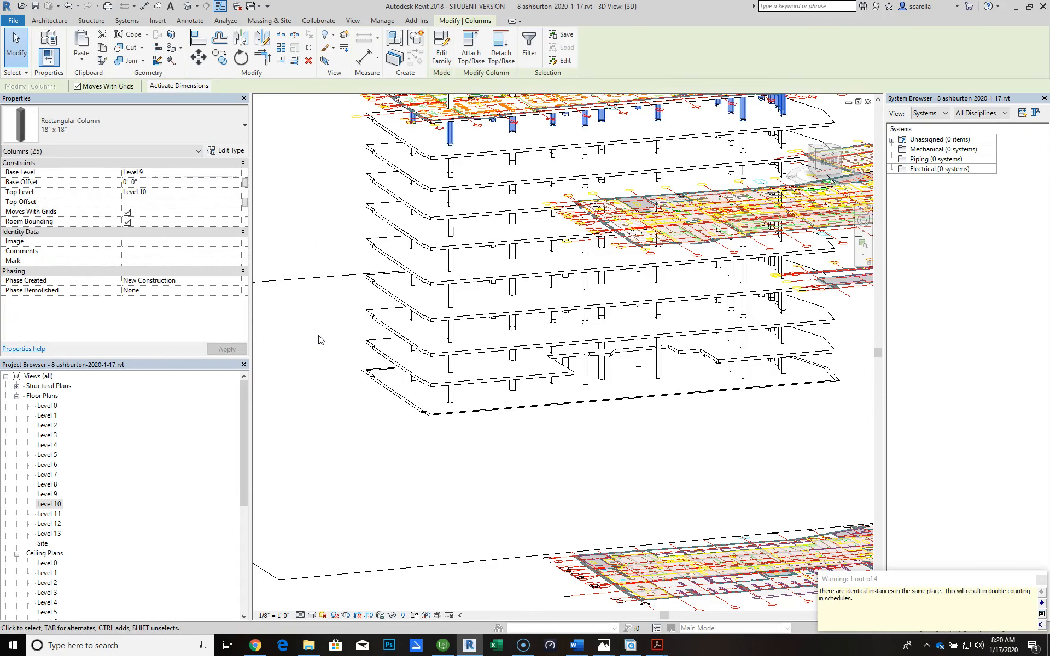
scroll(400, 357, "down", 3)
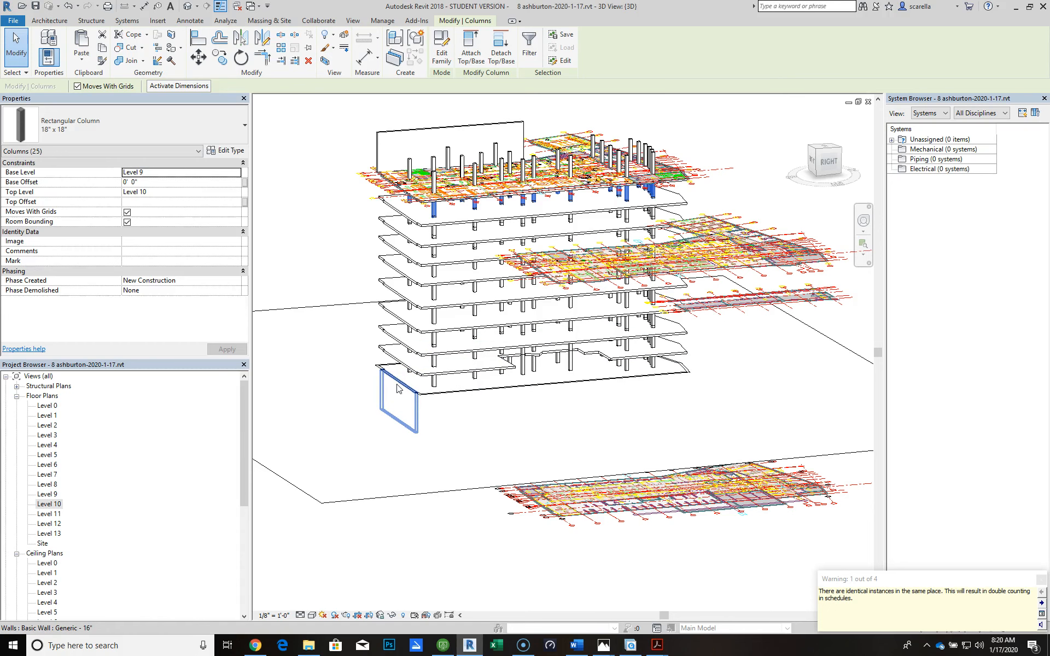
scroll(399, 378, "up", 2)
Check the base and top levels of an existing column just above the second-lowest slab, and clear the selection
left_click(515, 356)
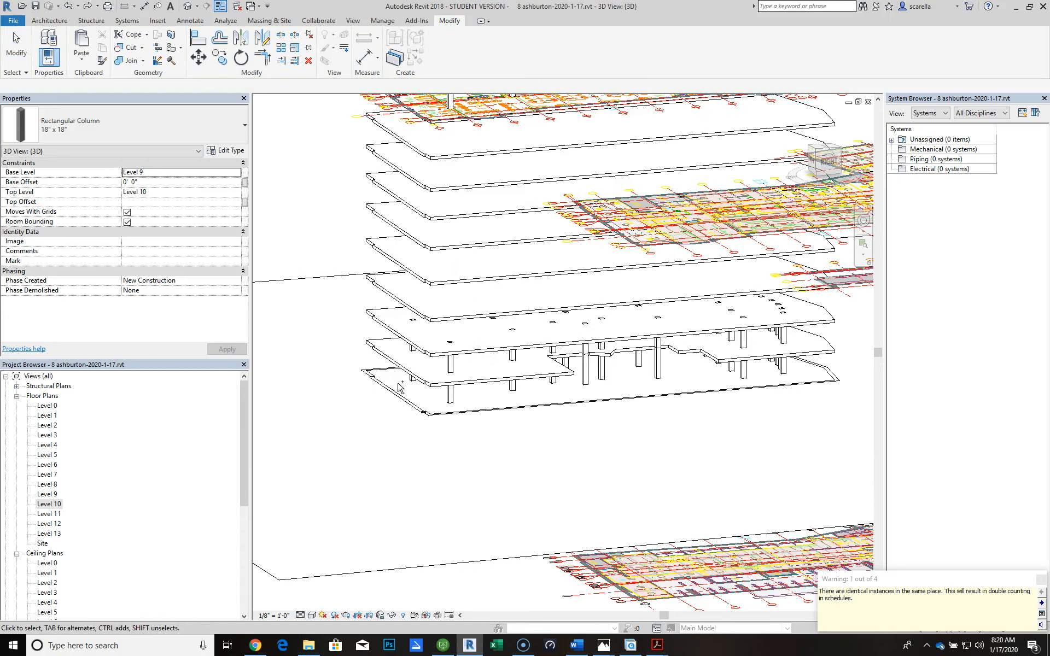
left_click(517, 358)
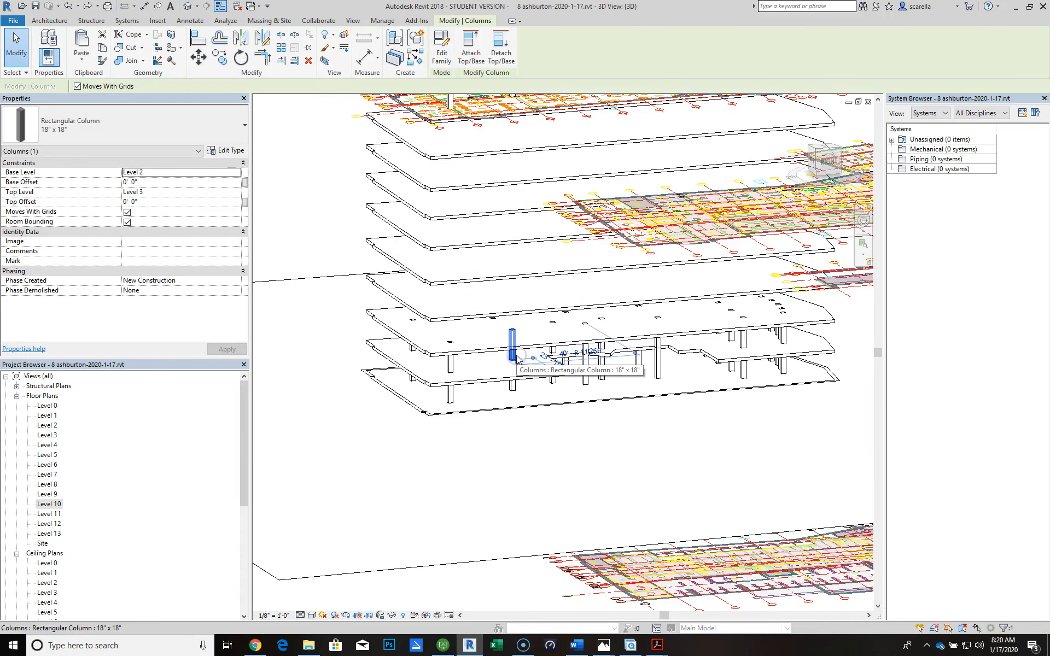
left_click(338, 475)
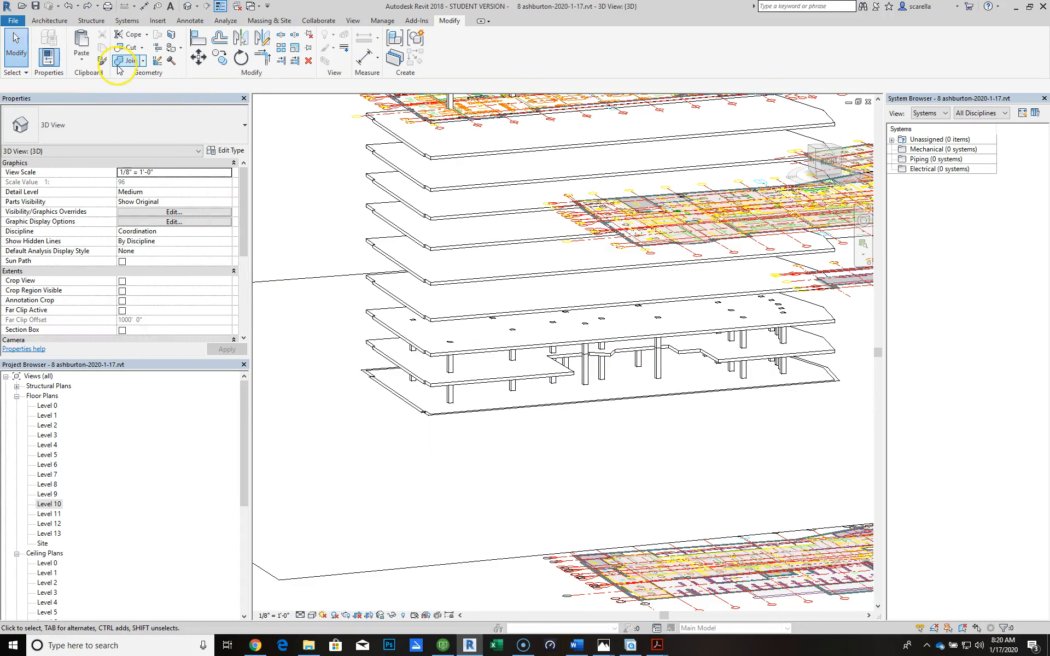
Paste the copied columns aligned to Levels 3 through 9
left_click(89, 65)
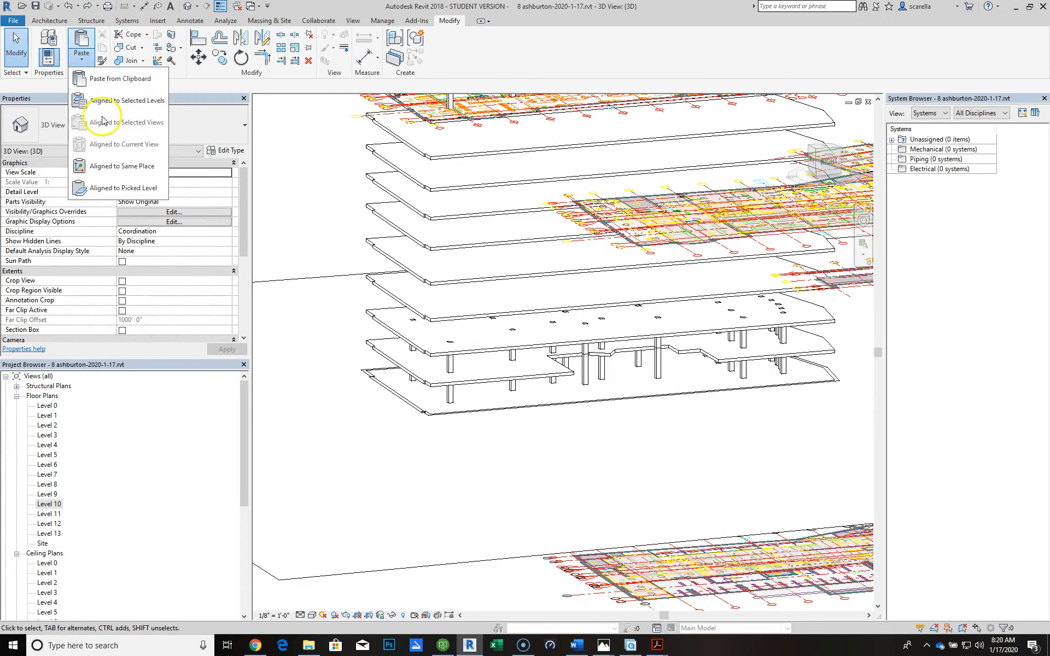
left_click(125, 101)
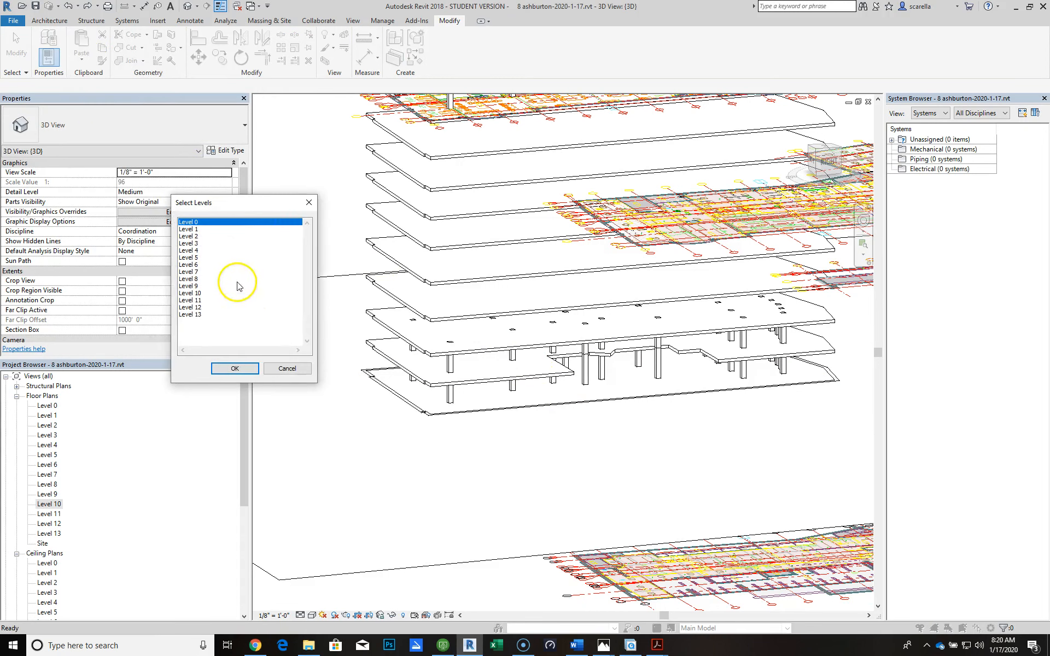
left_click(195, 243)
left_click(196, 286, "shift")
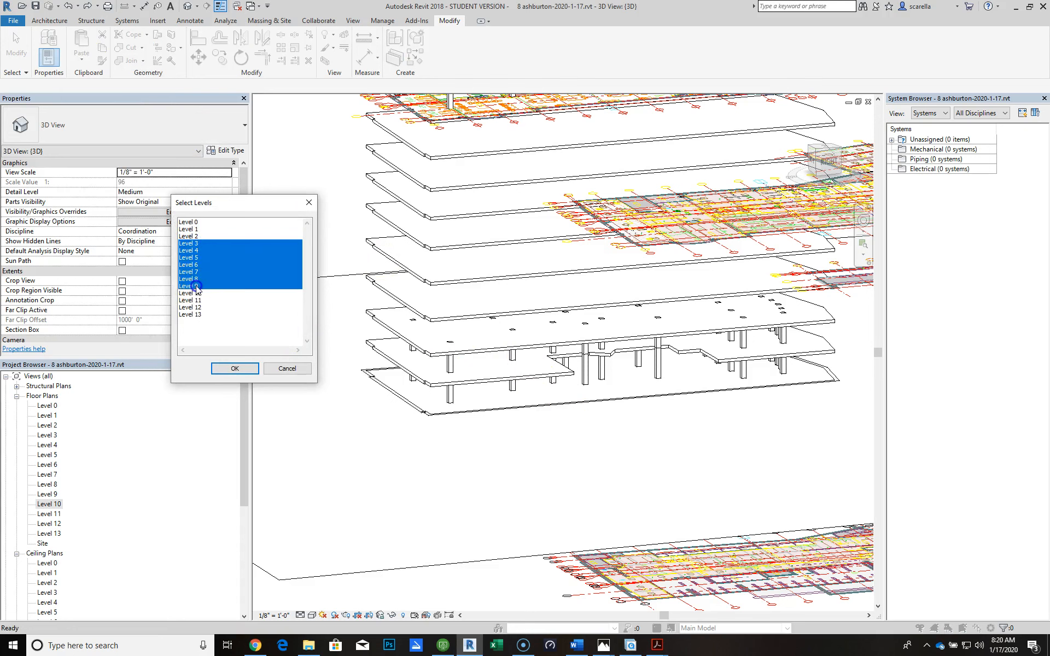
left_click(235, 368)
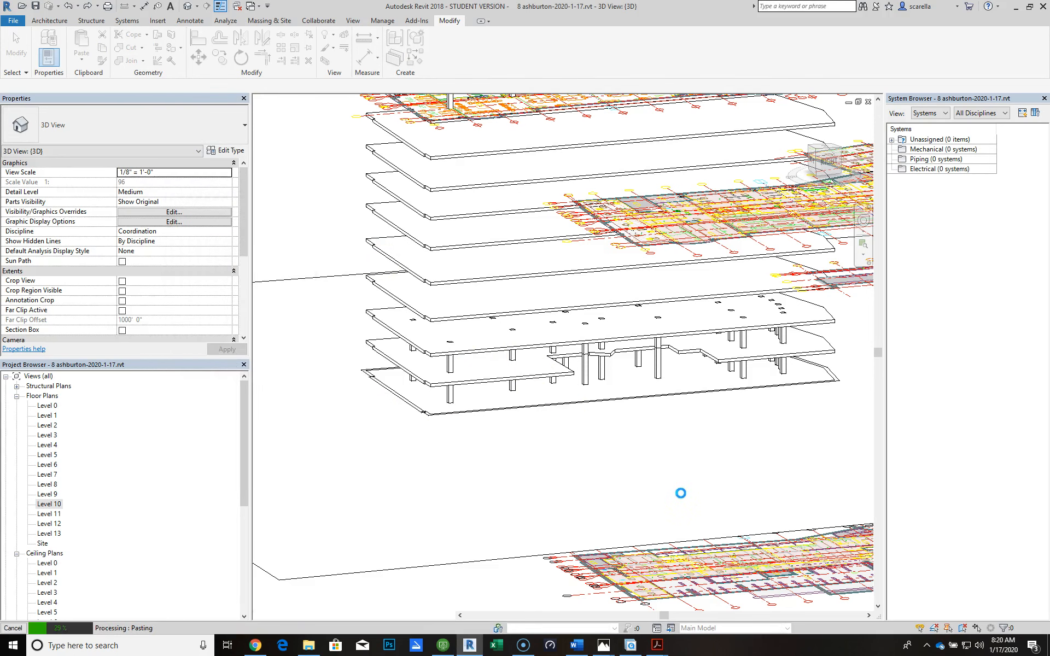
Delete the stray wall standing above the building's top floor
scroll(585, 446, "down", 5)
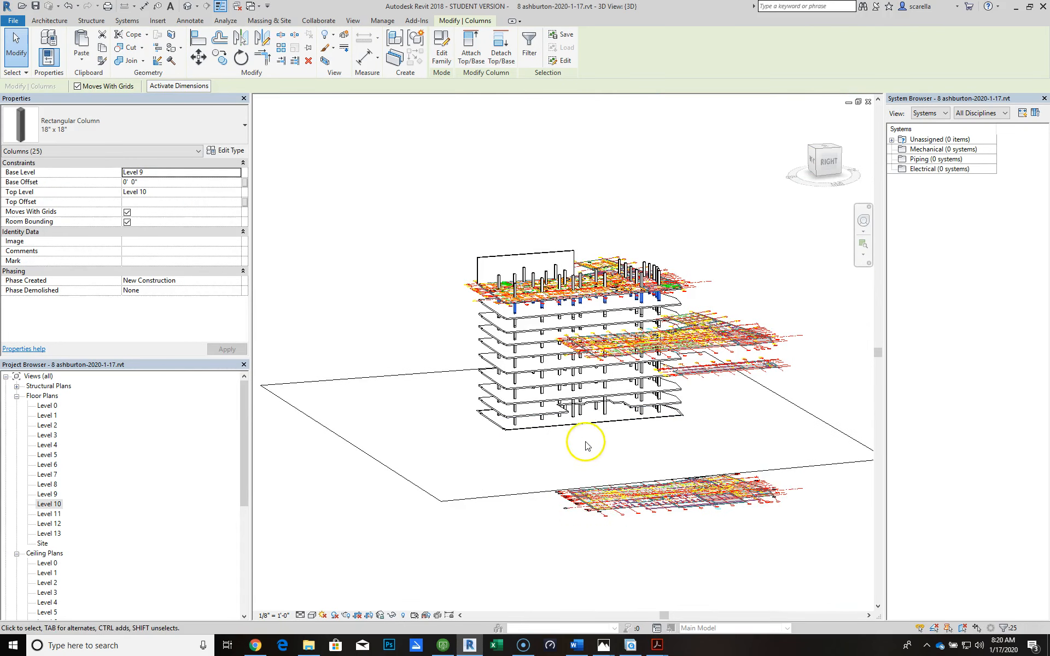
left_click(520, 260)
key("Escape")
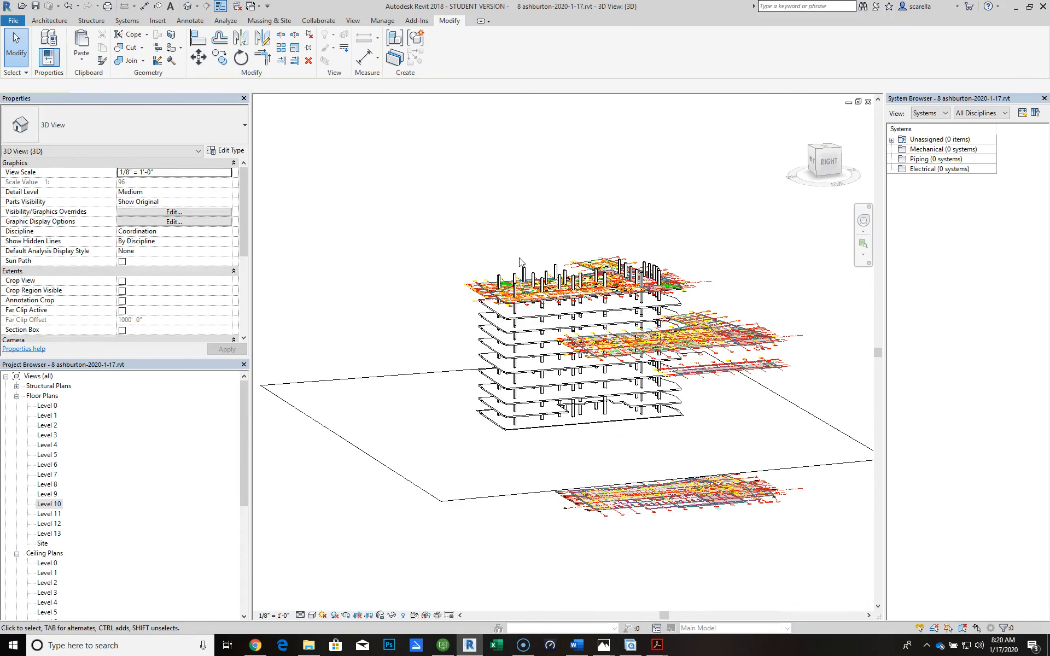
Select the whole chain of Generic - 16" walls at Level 0 and set their top constraint to Up to level: Level 1
middle_click_drag(530, 486, 516, 396, "shift")
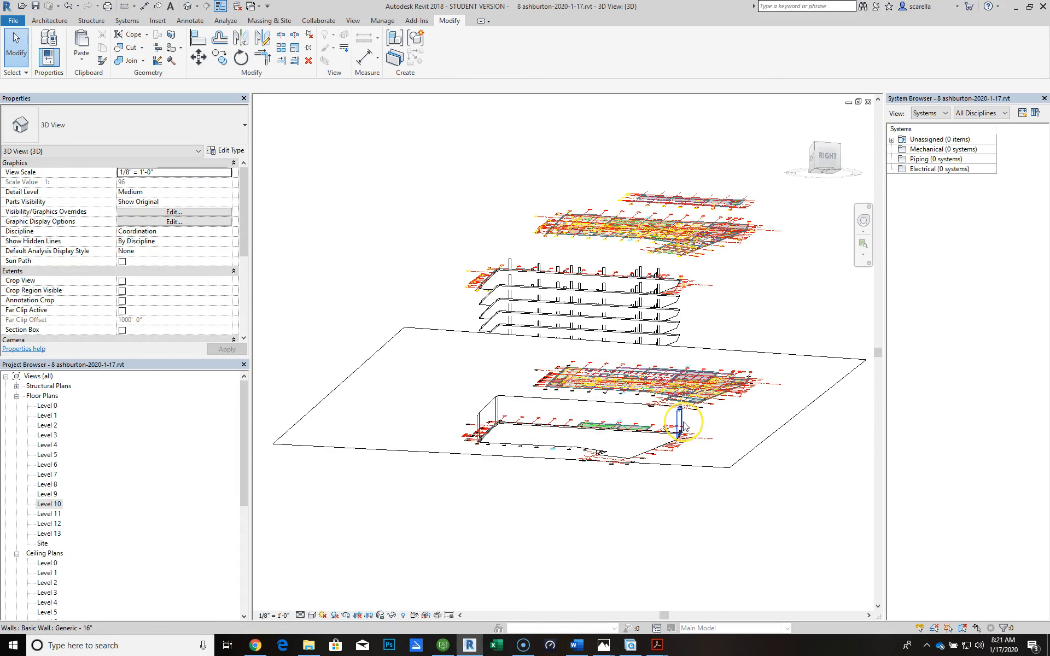
key("Tab")
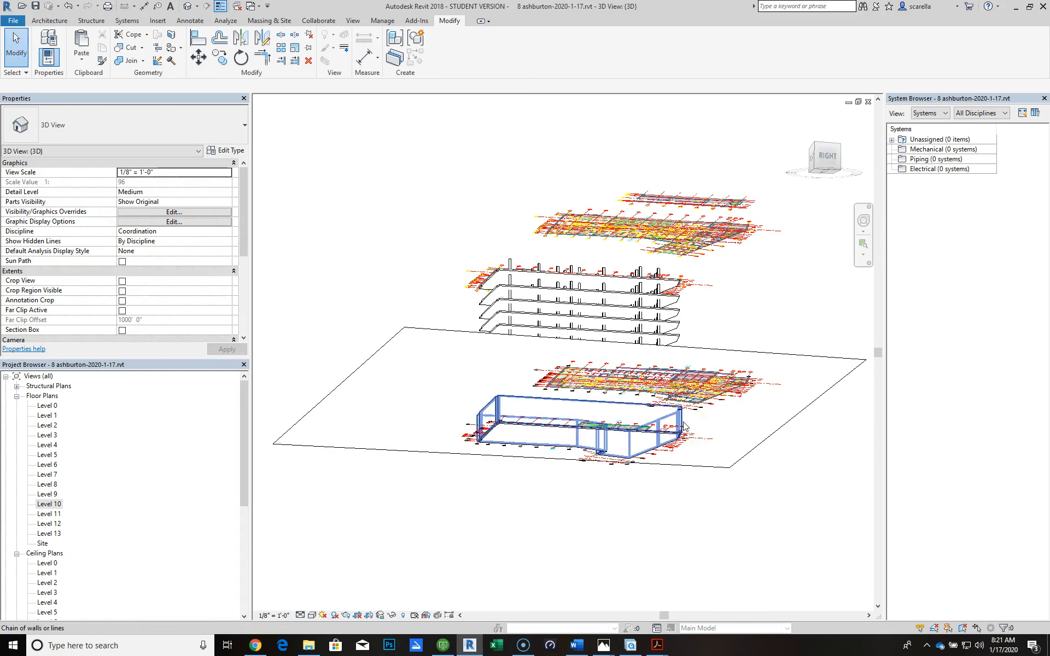
left_click(683, 425)
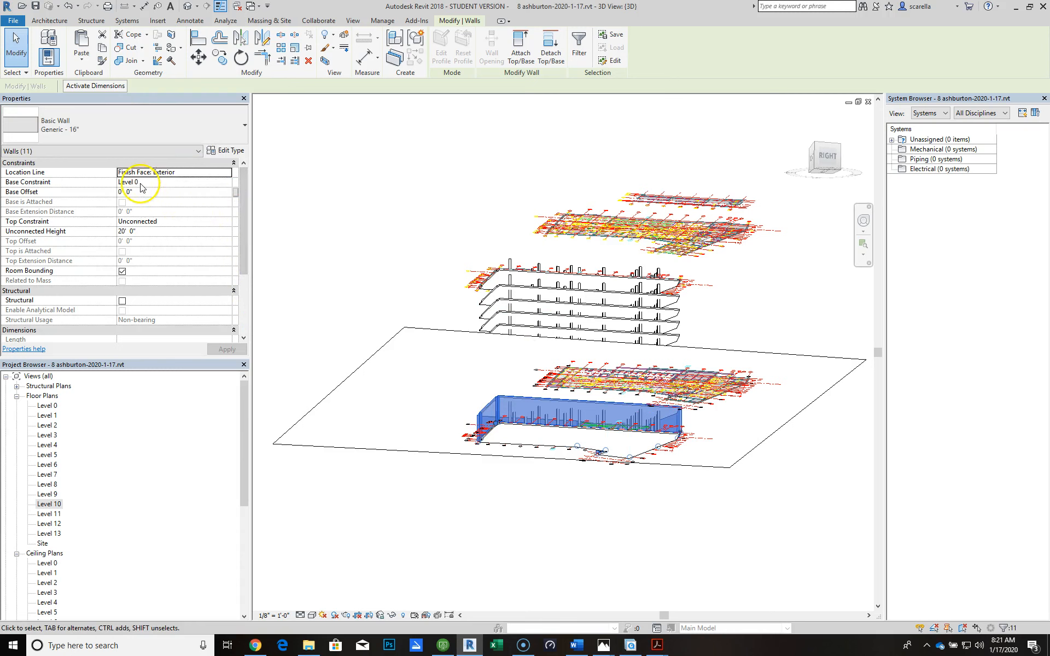
left_click(186, 222)
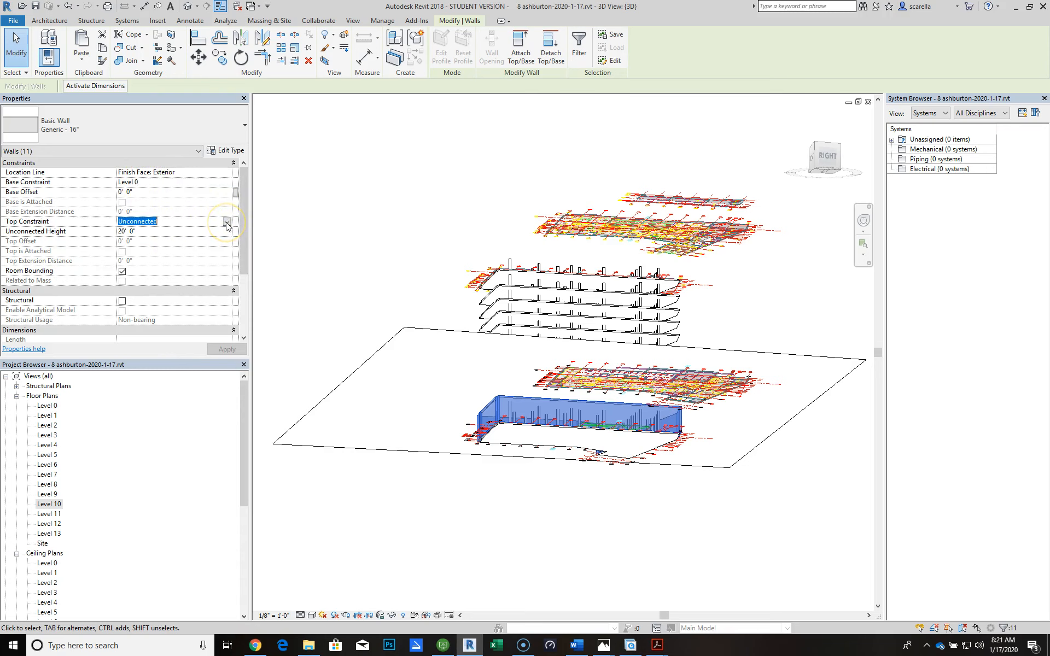
left_click(226, 222)
left_click(169, 248)
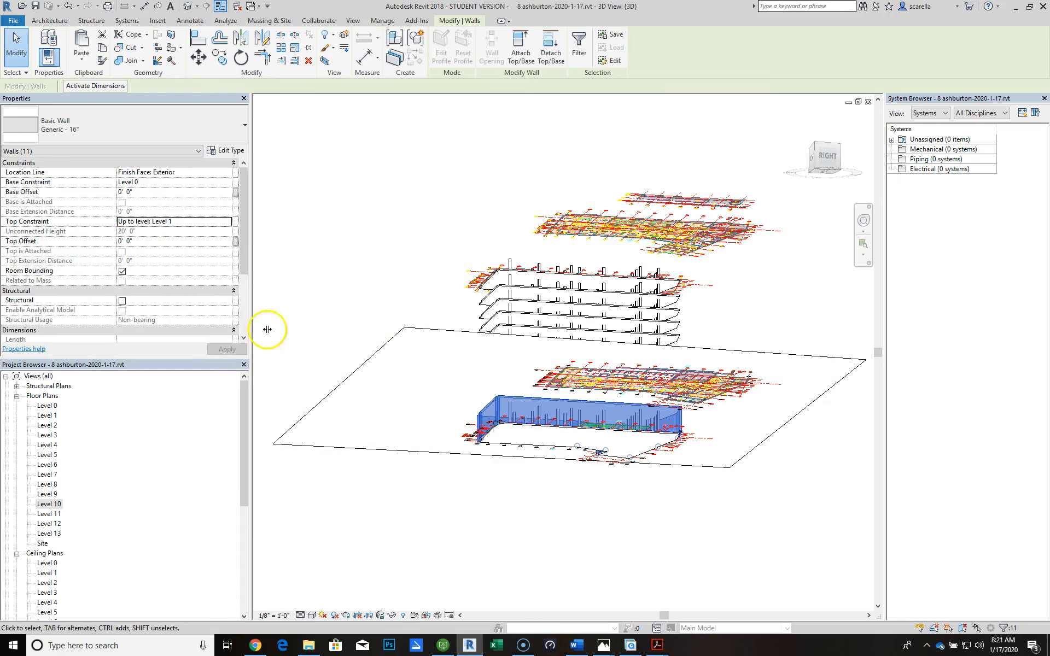
Copy the Level 0 wall chain, paste it aligned to Level 1, and set the pasted walls' top constraint to Up to level: Level 2
middle_click_drag(555, 584, 606, 602, "shift")
scroll(525, 569, "up", 2)
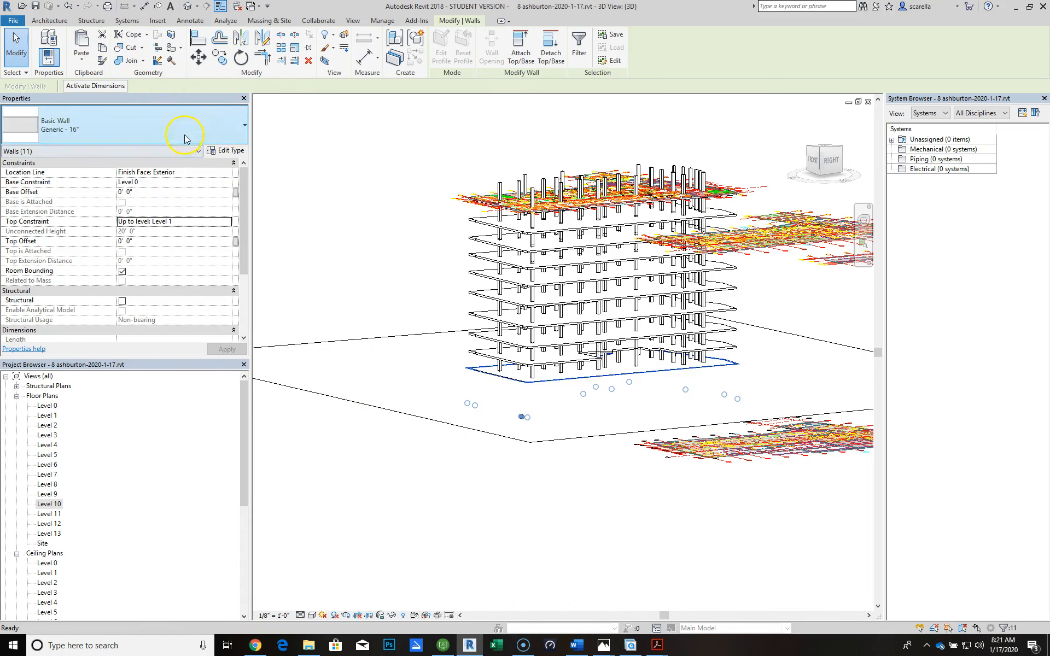
left_click(85, 64)
left_click(126, 101)
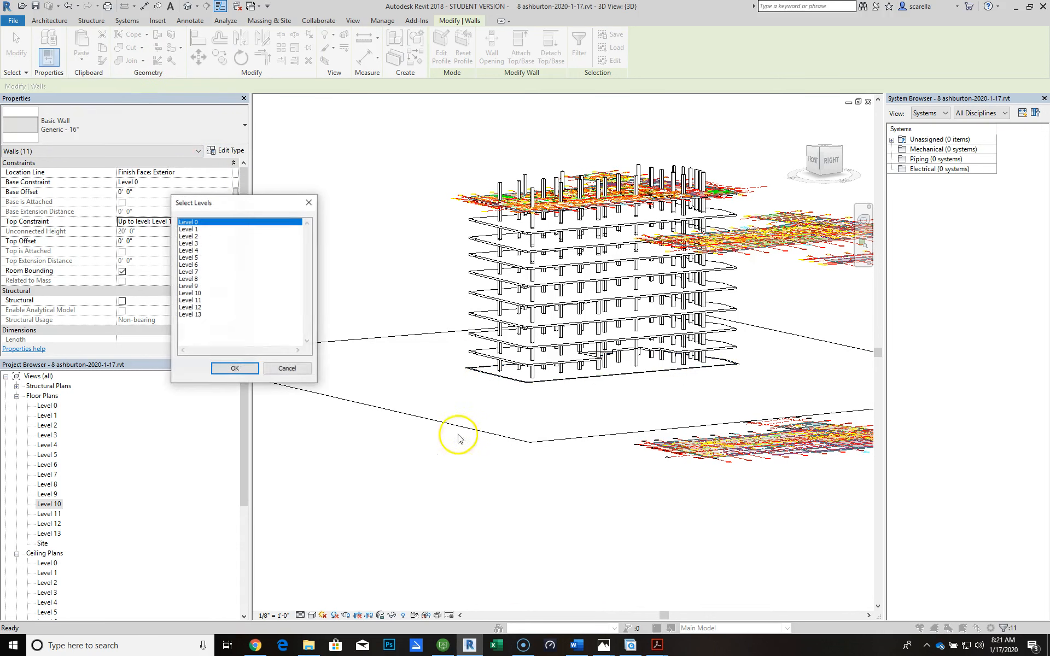
left_click(204, 229)
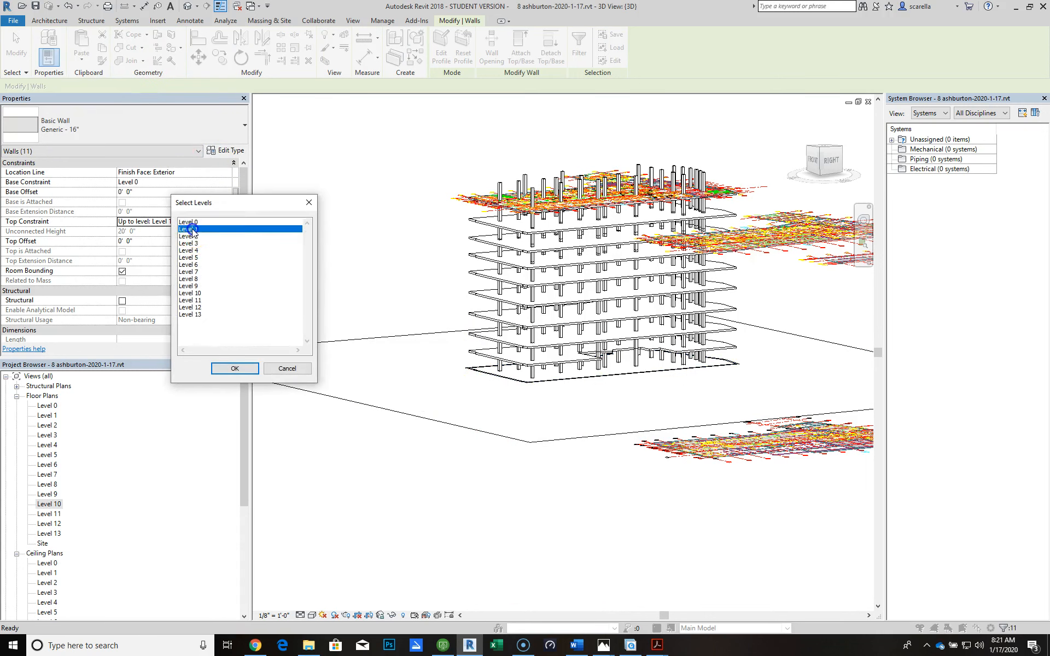
left_click(236, 369)
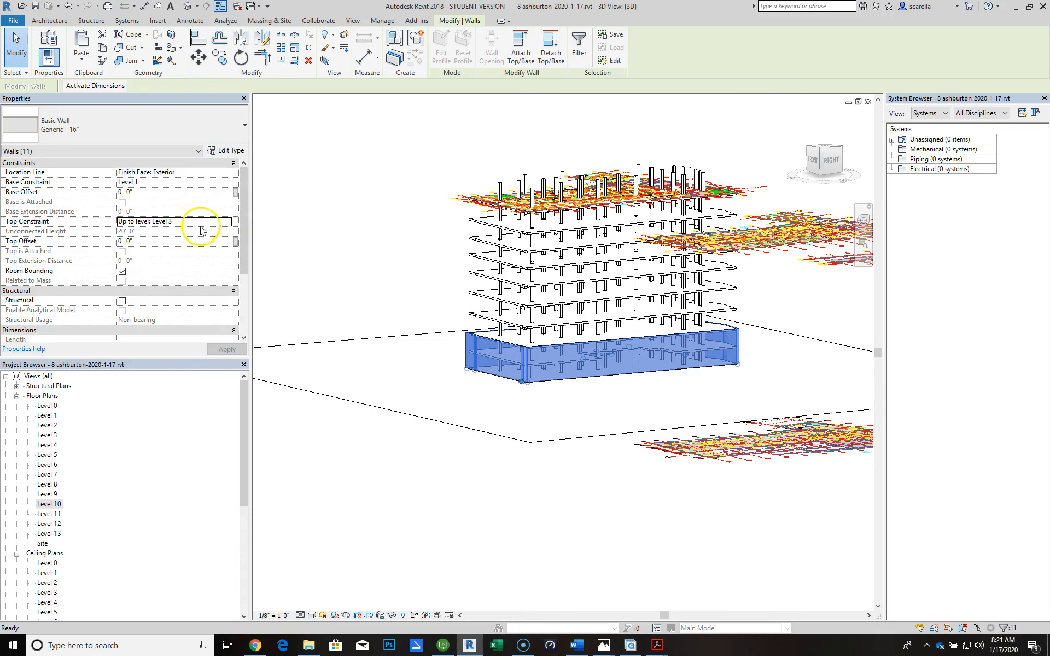
left_click(229, 222)
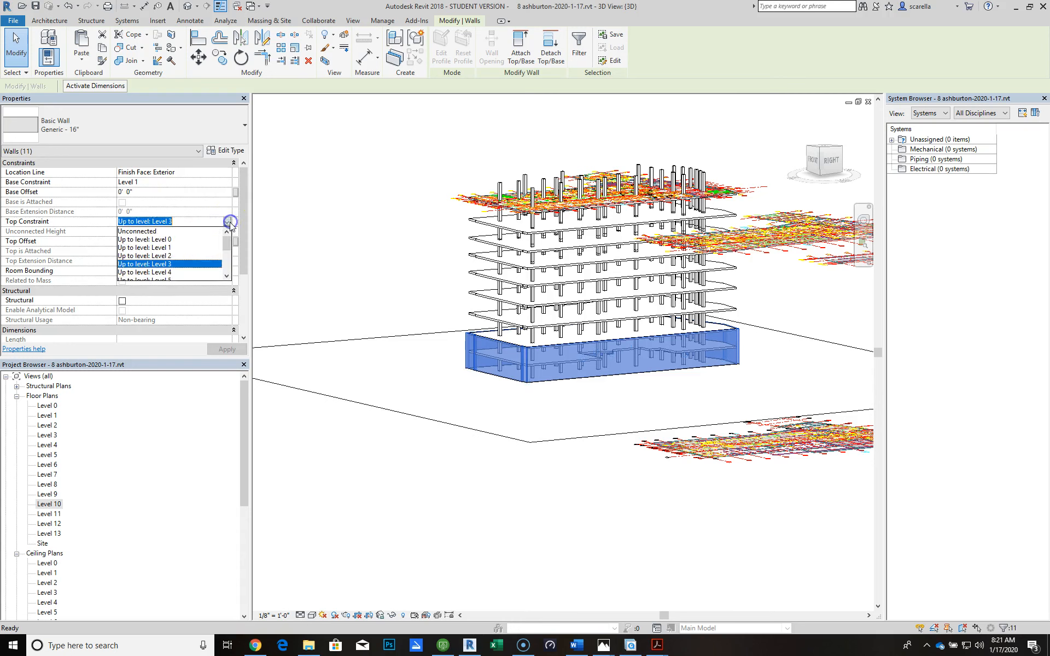
left_click(164, 255)
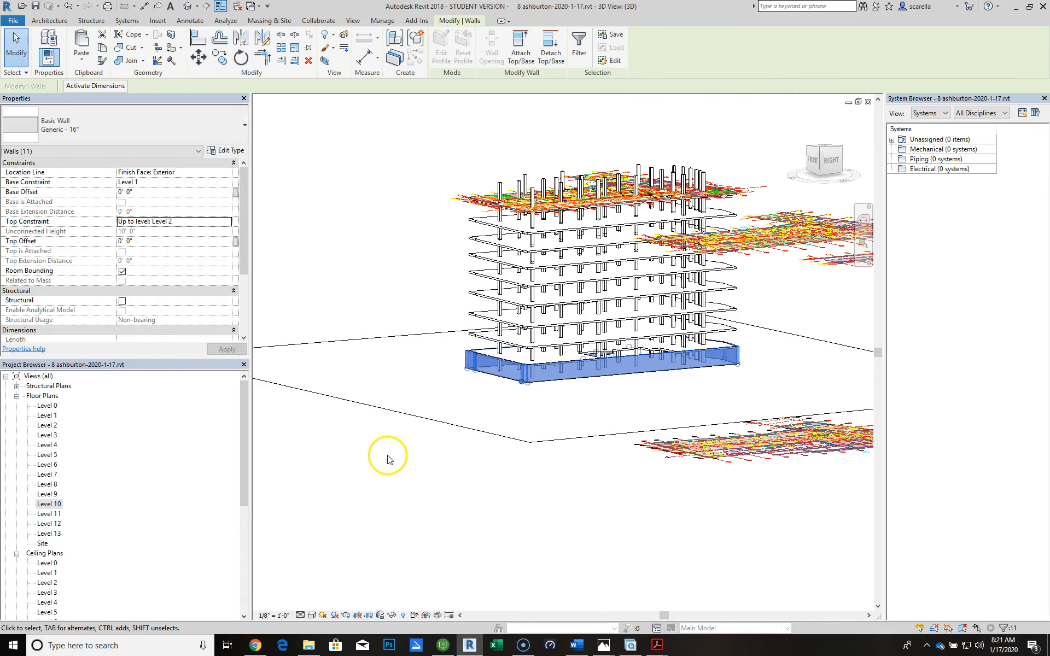
Try pasting the copied wall chain aligned to Level 3 and undo the paste
scroll(617, 450, "up", 3)
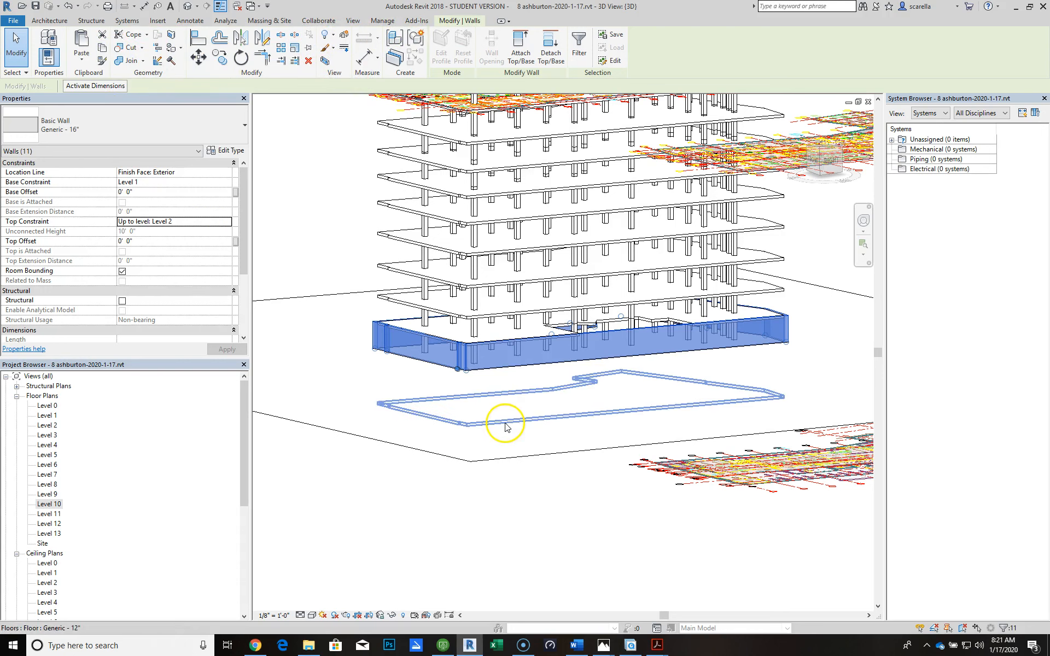
left_click(82, 58)
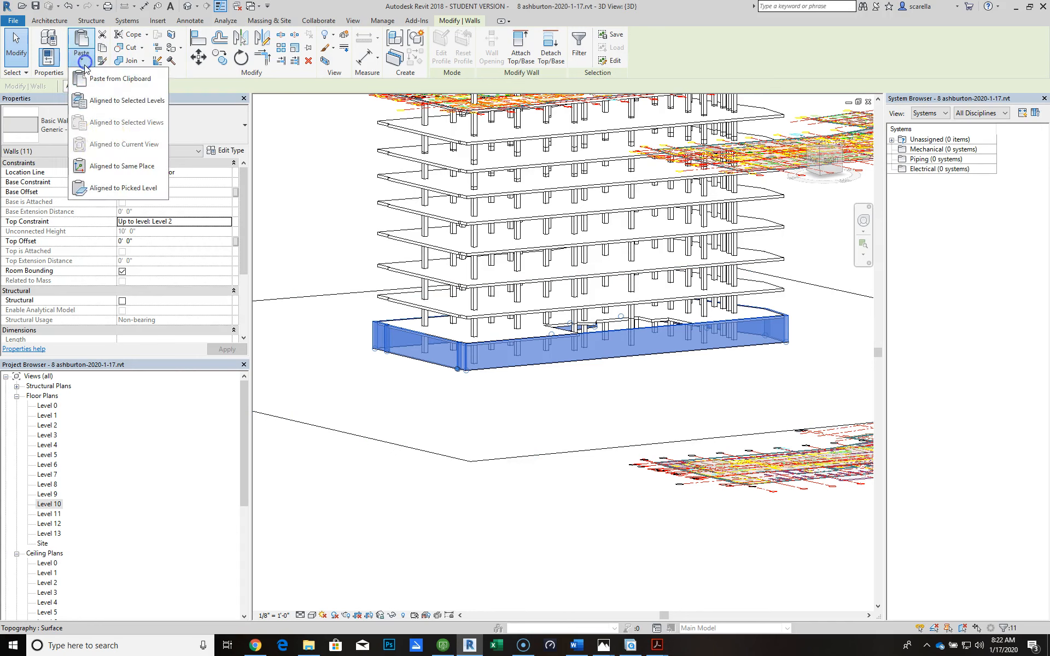
left_click(127, 104)
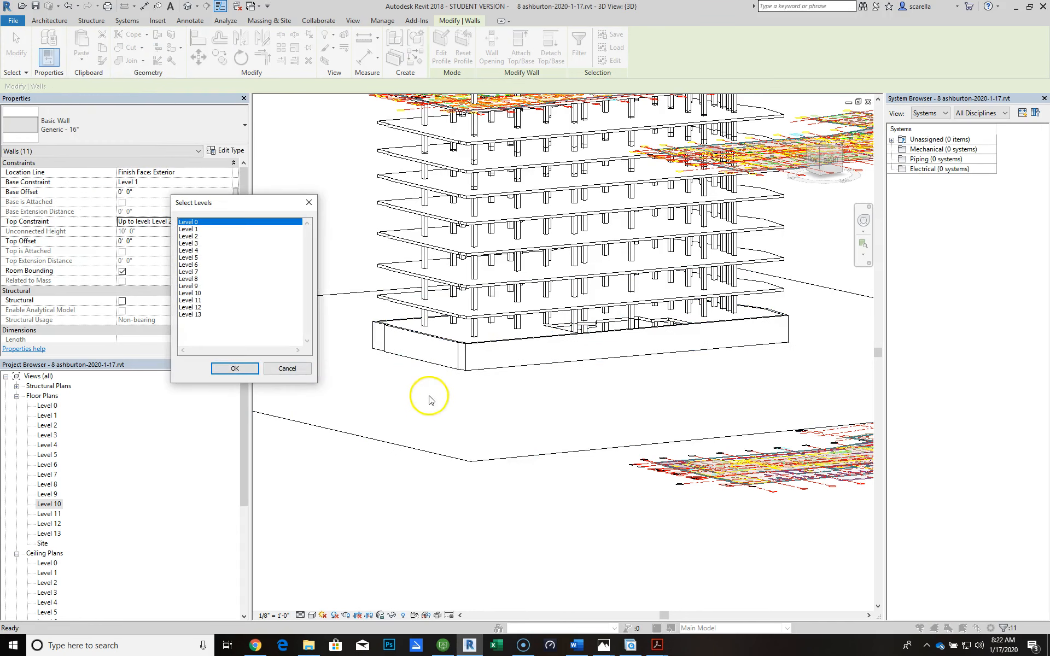
left_click(196, 243)
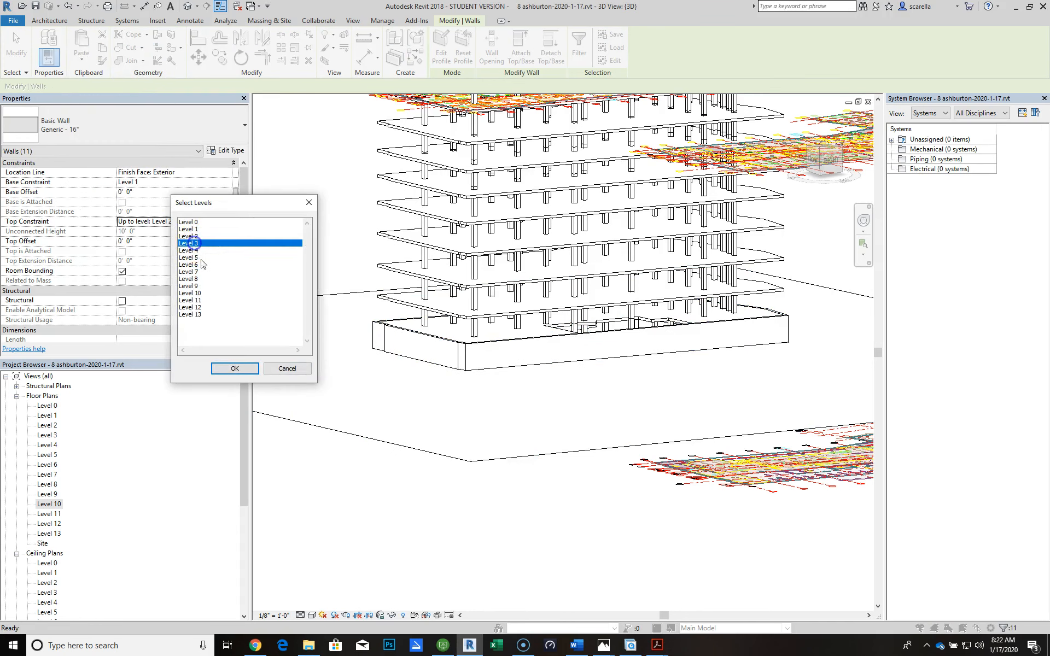
left_click(242, 370)
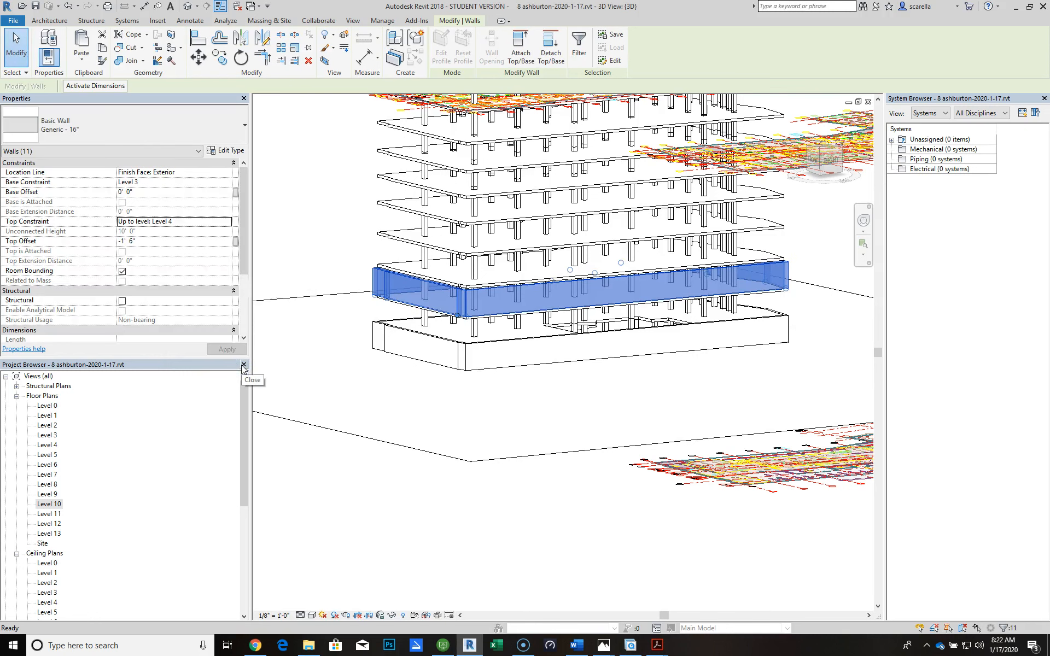
left_click(378, 207)
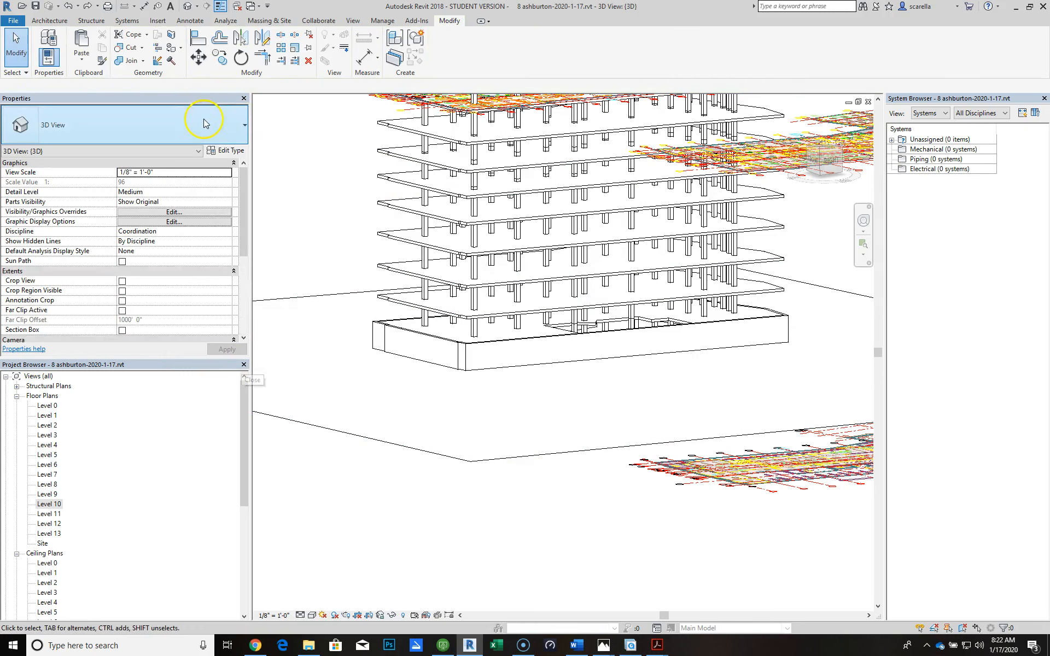
Paste the copied perimeter wall chain aligned to Level 2
left_click(81, 55)
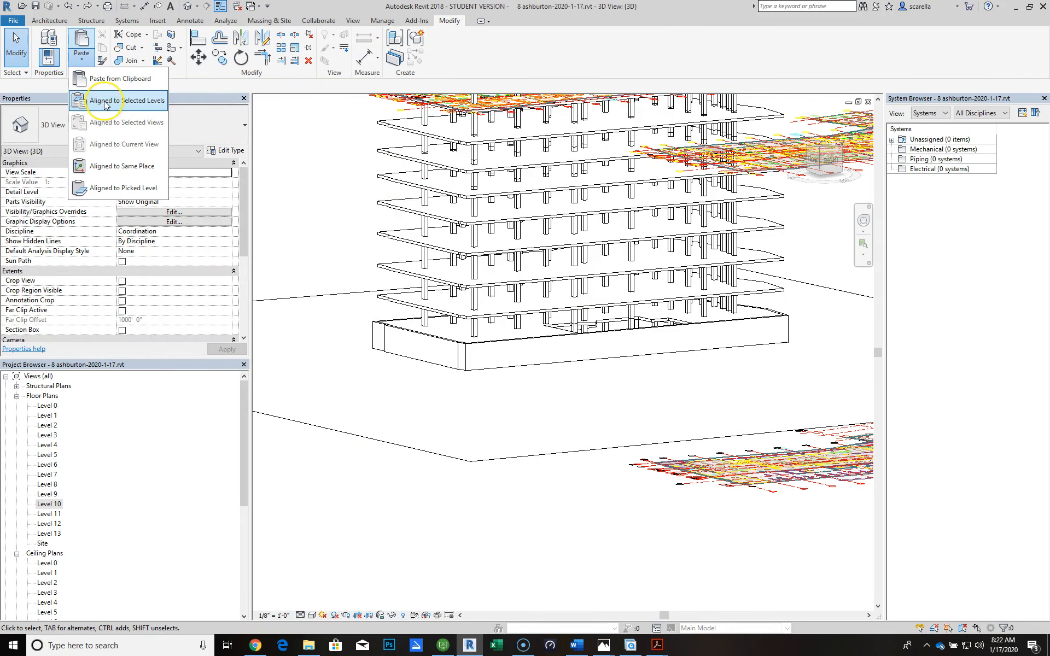
left_click(106, 104)
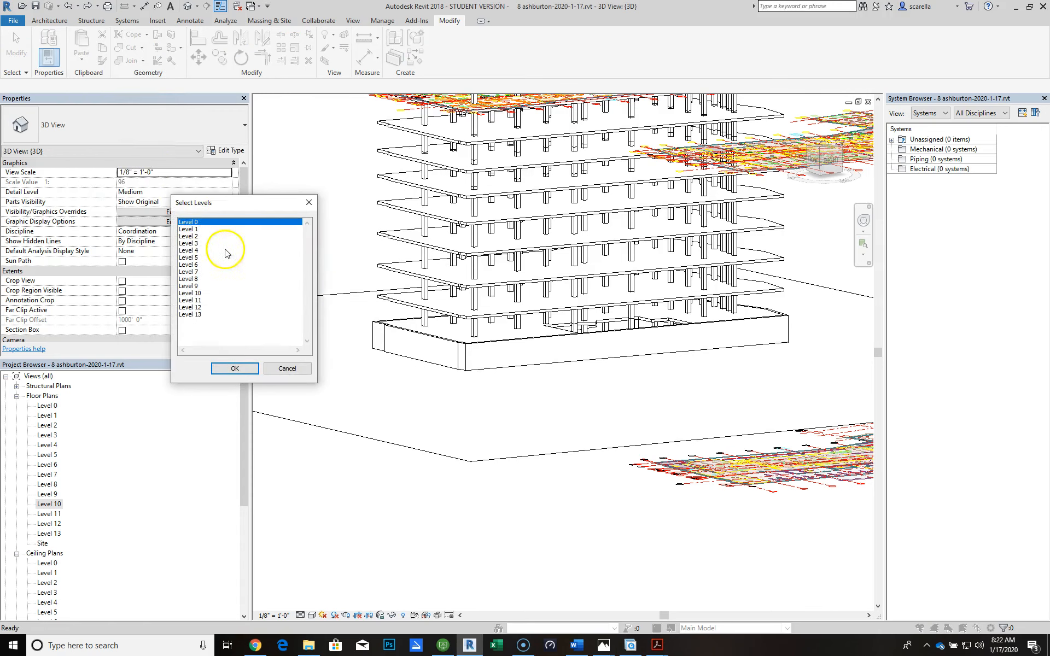
left_click(193, 236)
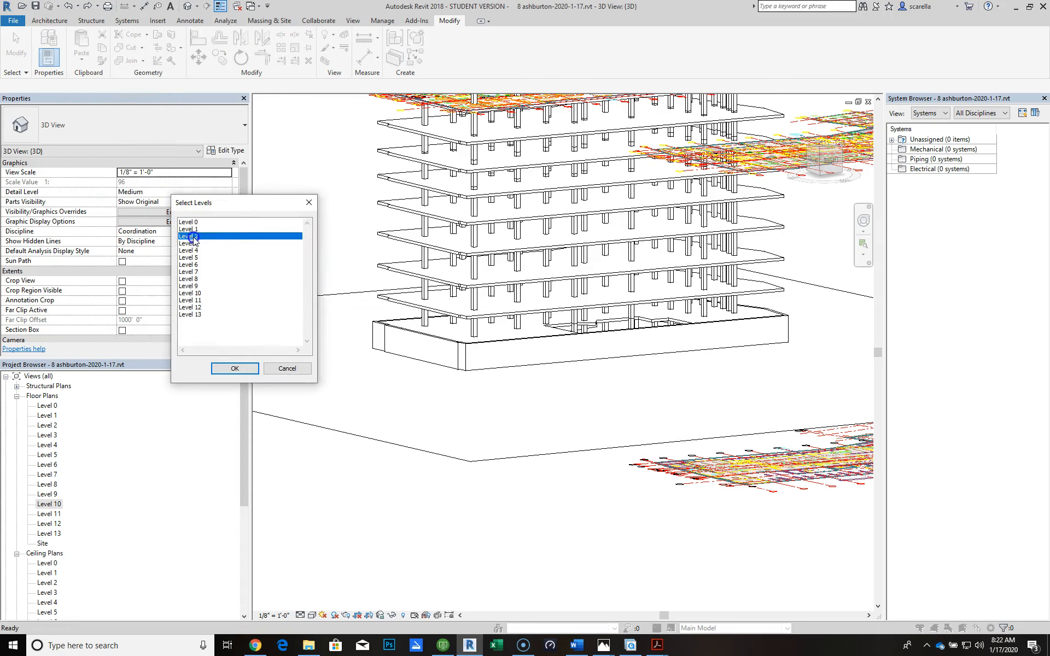
left_click(234, 369)
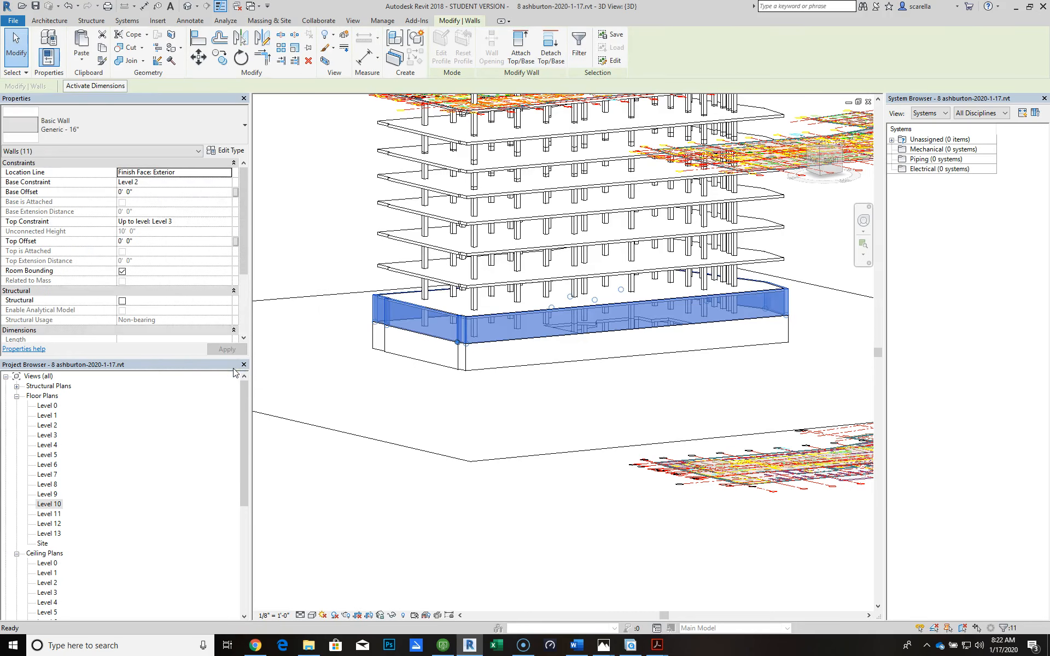
scroll(528, 335, "up", 2)
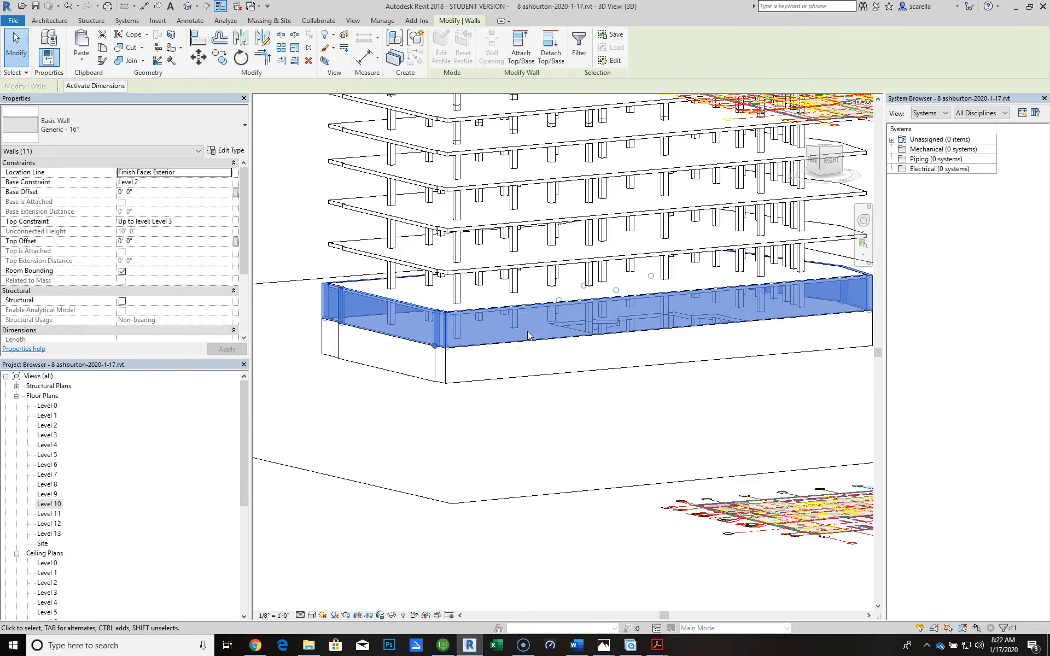
scroll(407, 407, "down", 2)
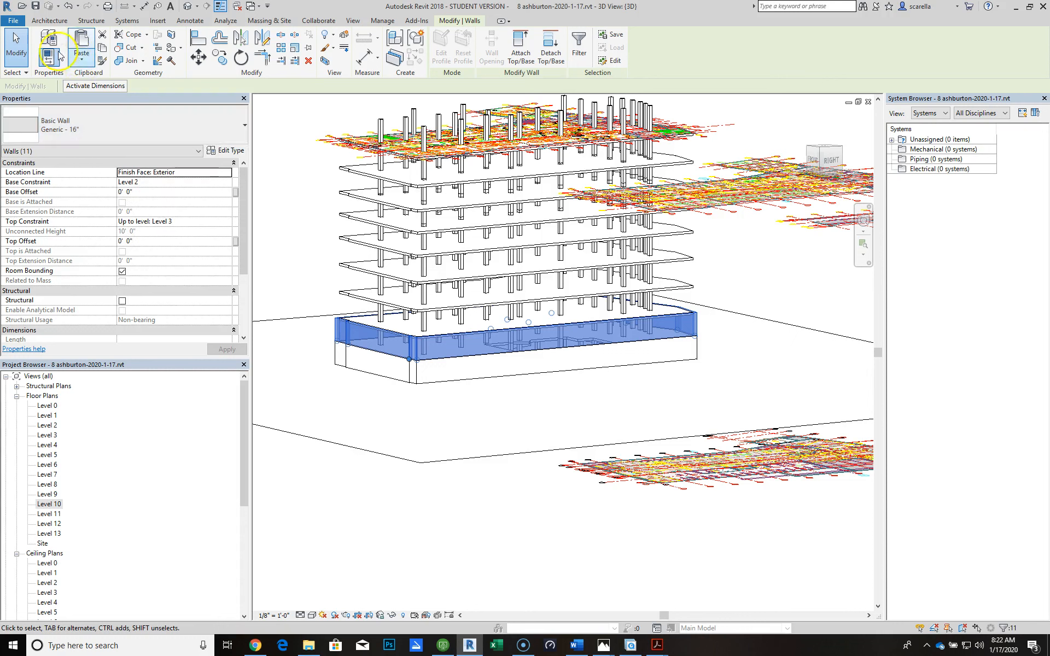
Paste the copied wall chain aligned to all levels from Level 3 through Level 10
left_click(81, 60)
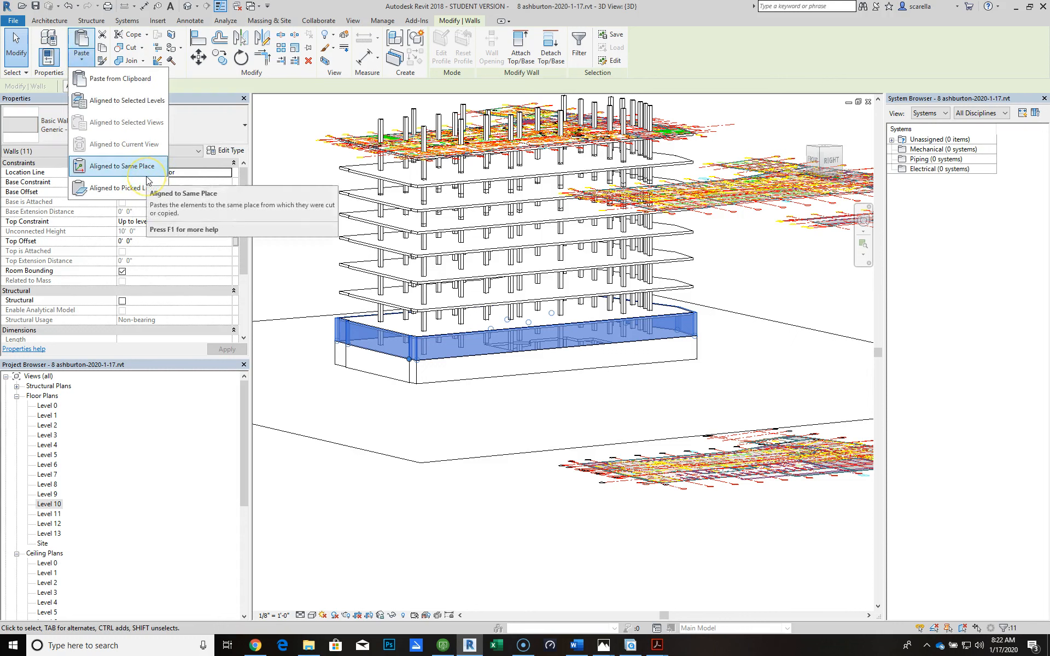
left_click(129, 100)
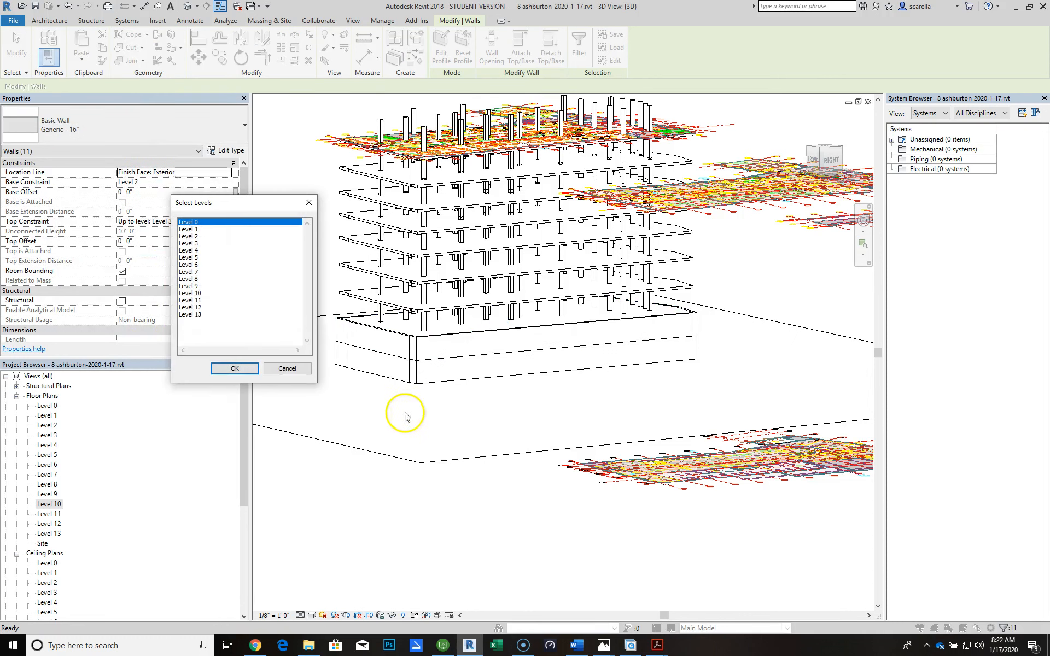
left_click(199, 244)
left_click(205, 295, "shift")
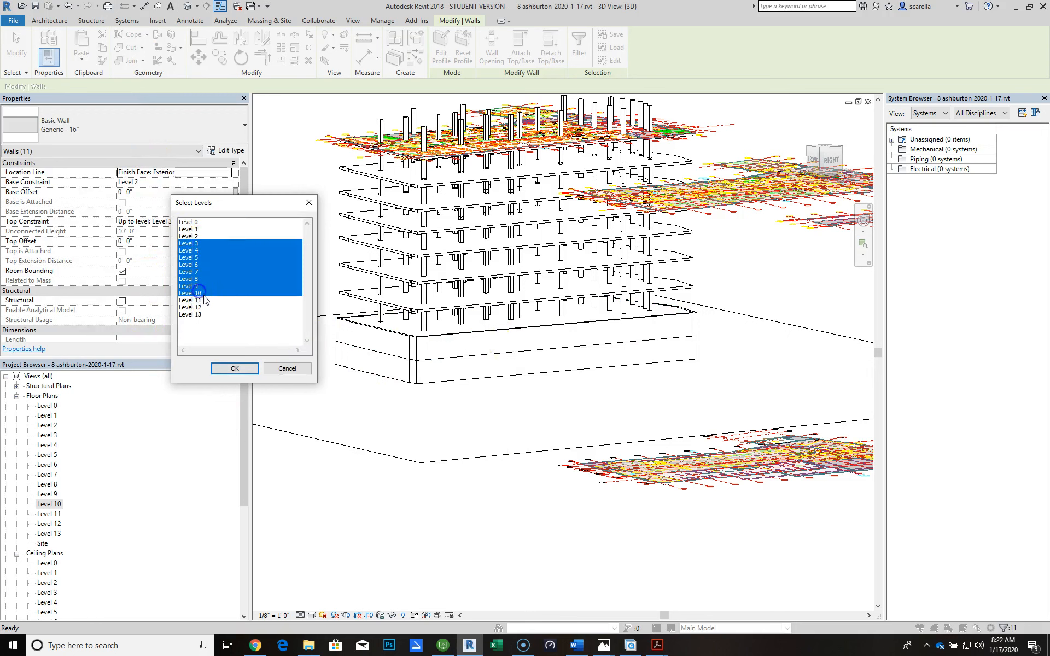
left_click(255, 365)
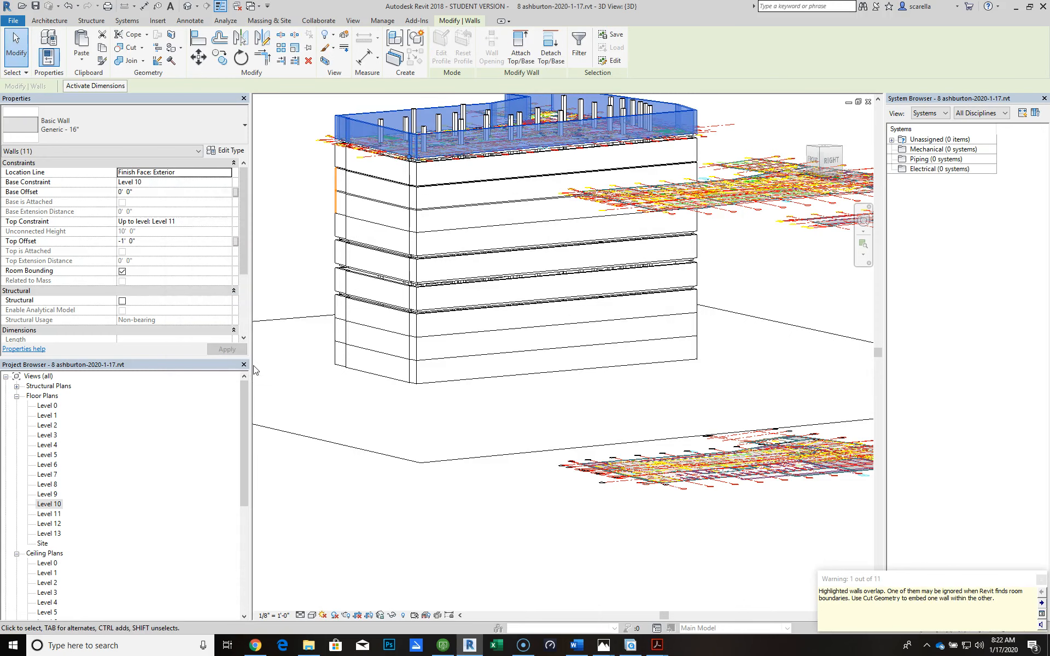
Examine the pasted wall bands around the building for gaps at the floor lines
scroll(383, 421, "up", 1)
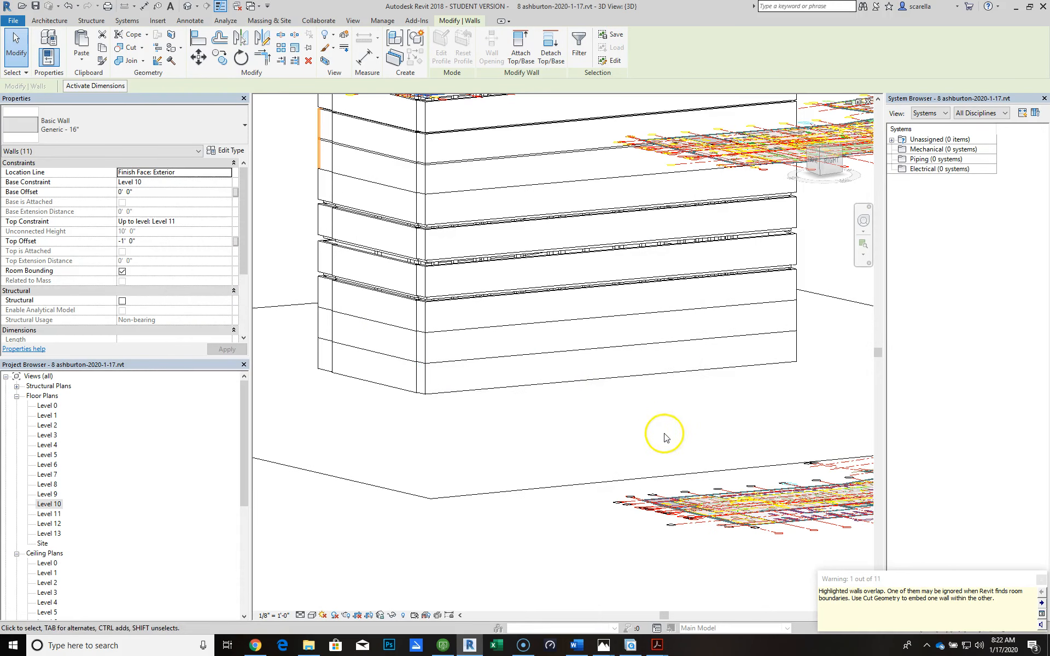
scroll(687, 366, "down", 2)
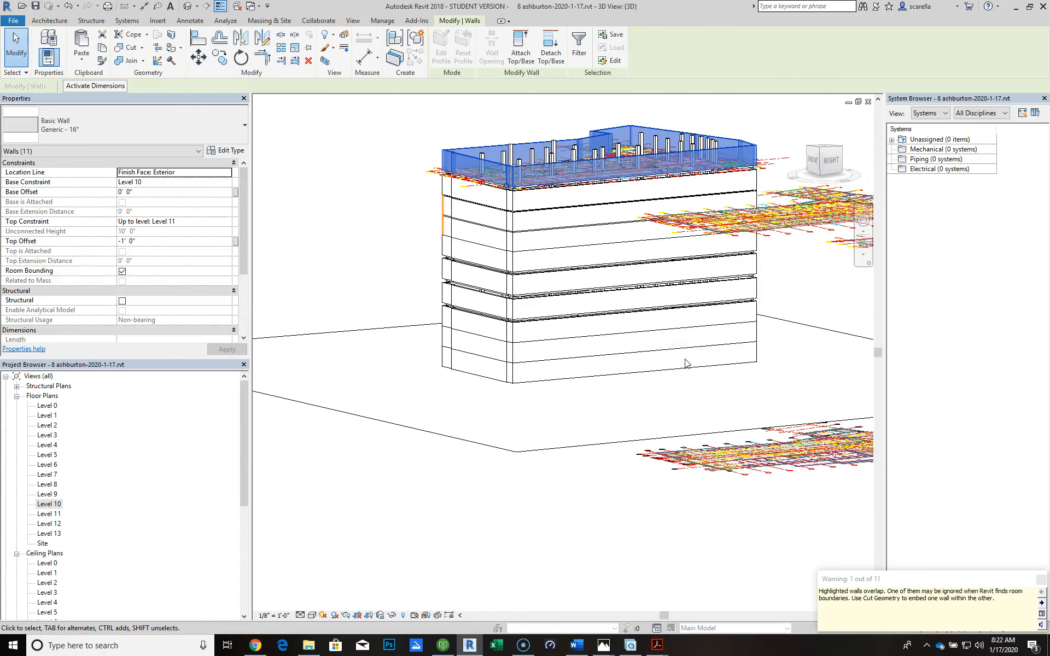
middle_click_drag(465, 350, 695, 365, "shift")
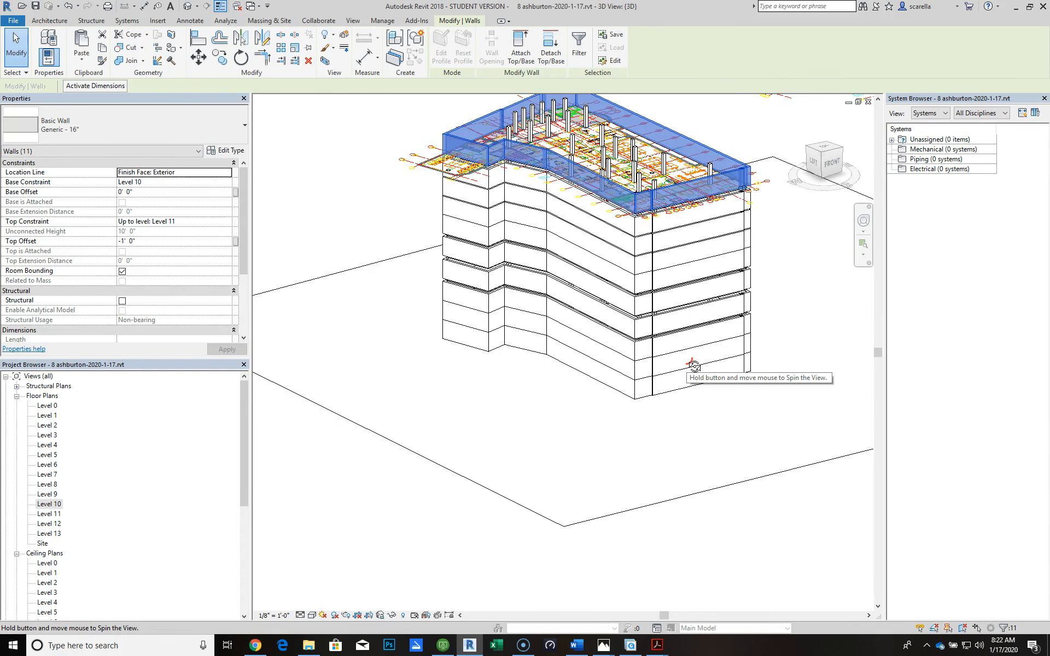
middle_click_drag(694, 365, 447, 353, "shift")
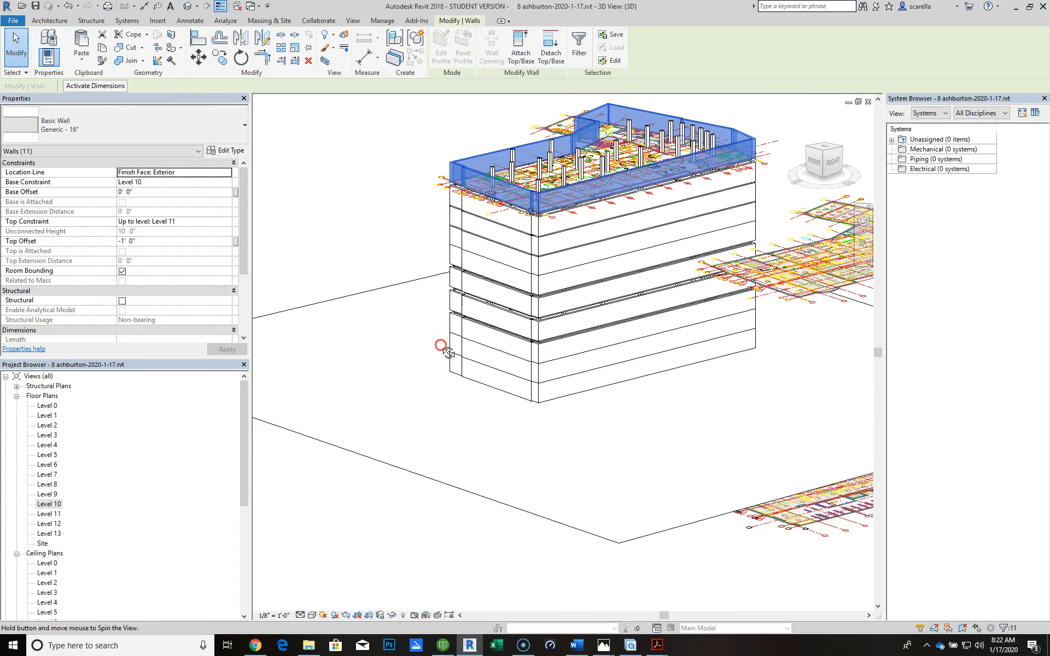
scroll(585, 329, "up", 5)
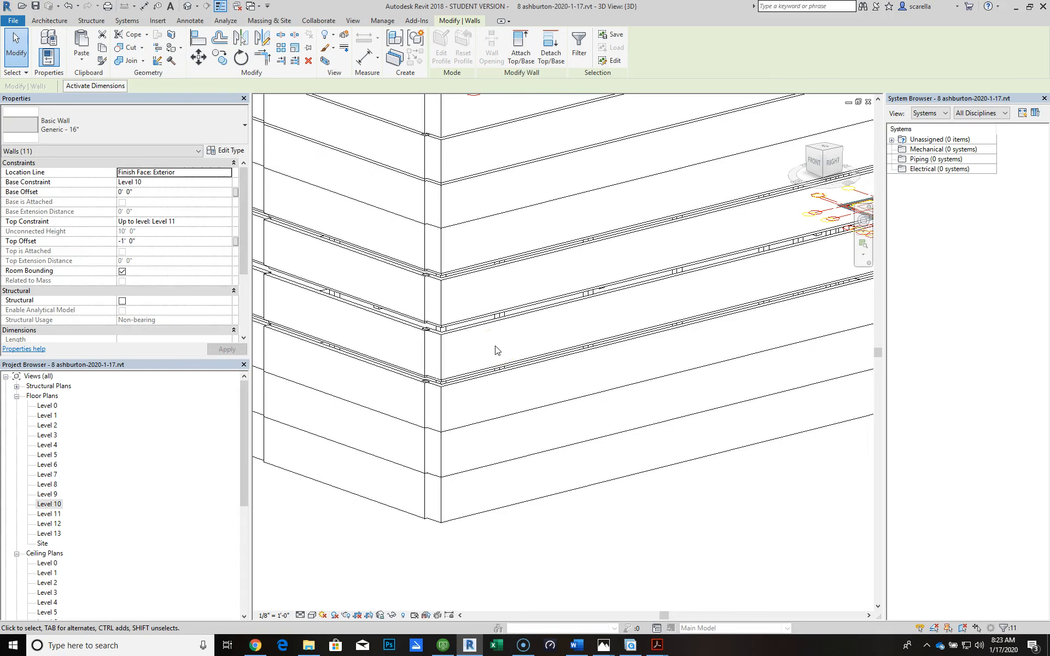
left_click(172, 249)
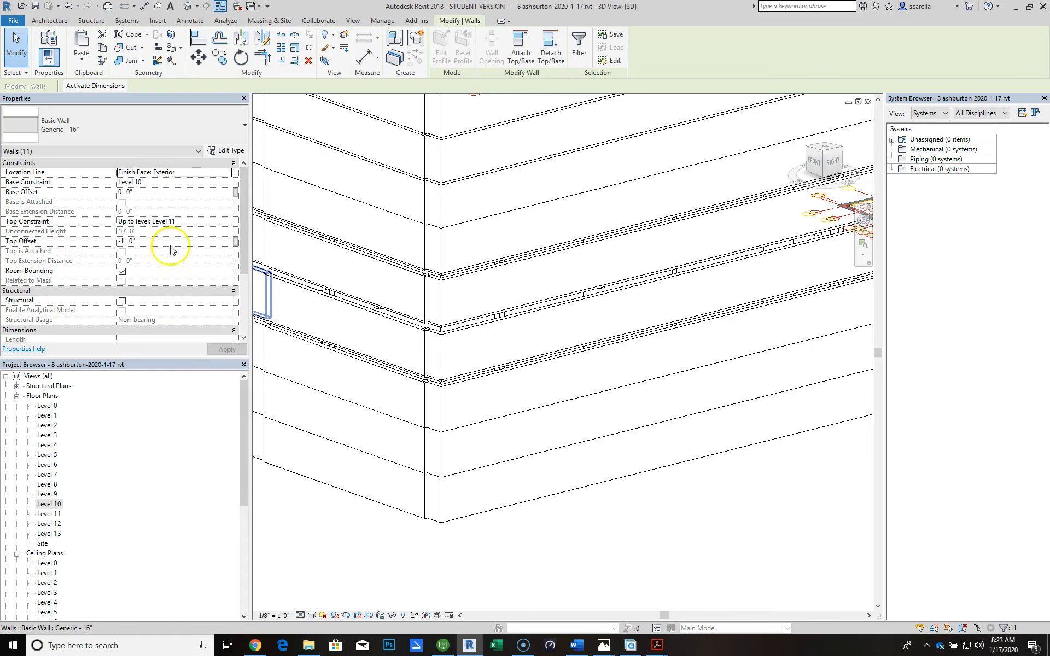
scroll(618, 320, "down", 2)
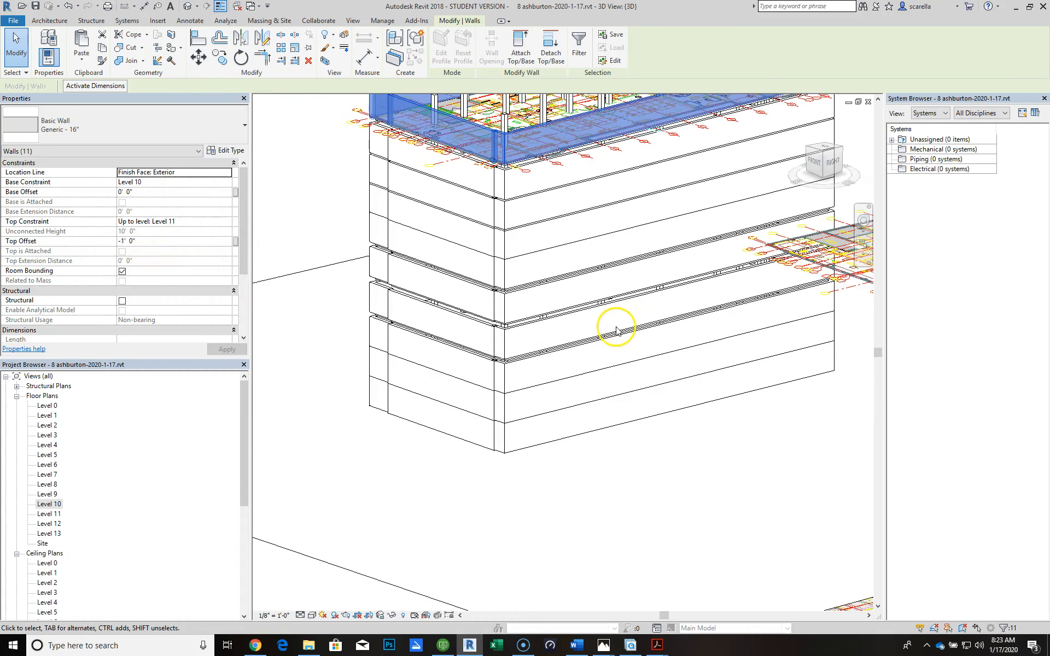
Select the whole Level 4 perimeter wall chain and set its top offset to 0' 0"
left_click(583, 316)
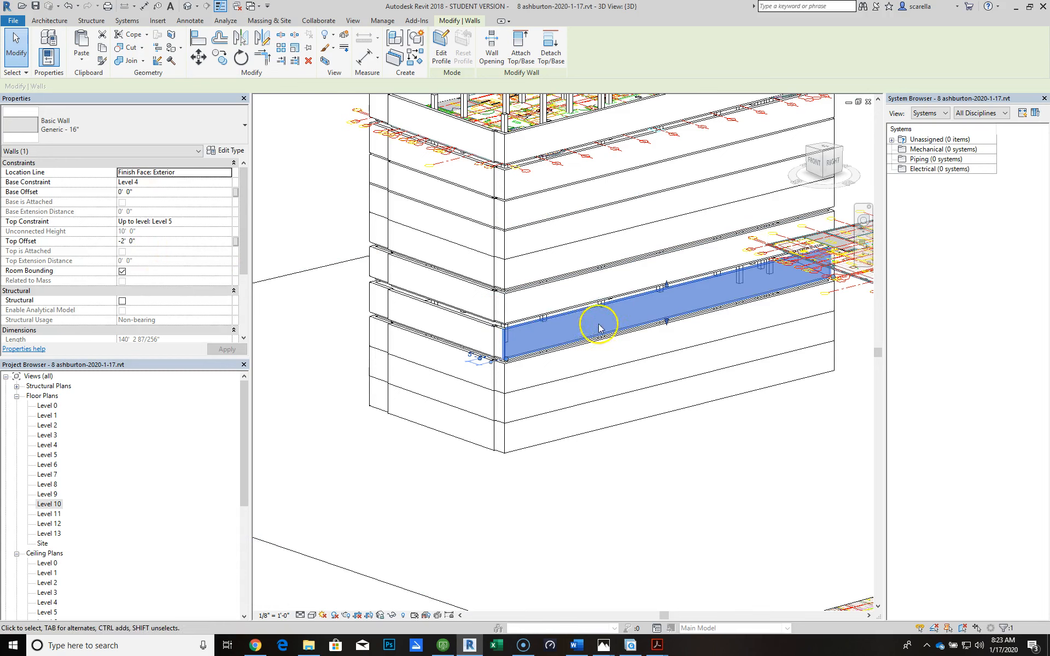
key("Tab")
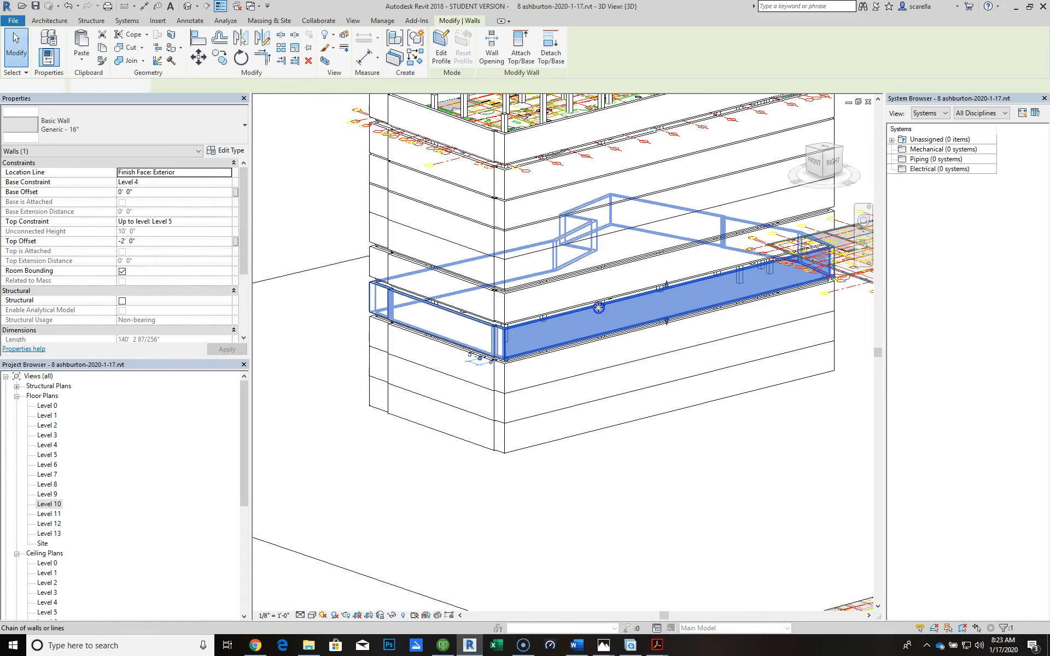
left_click(600, 307)
left_click(165, 242)
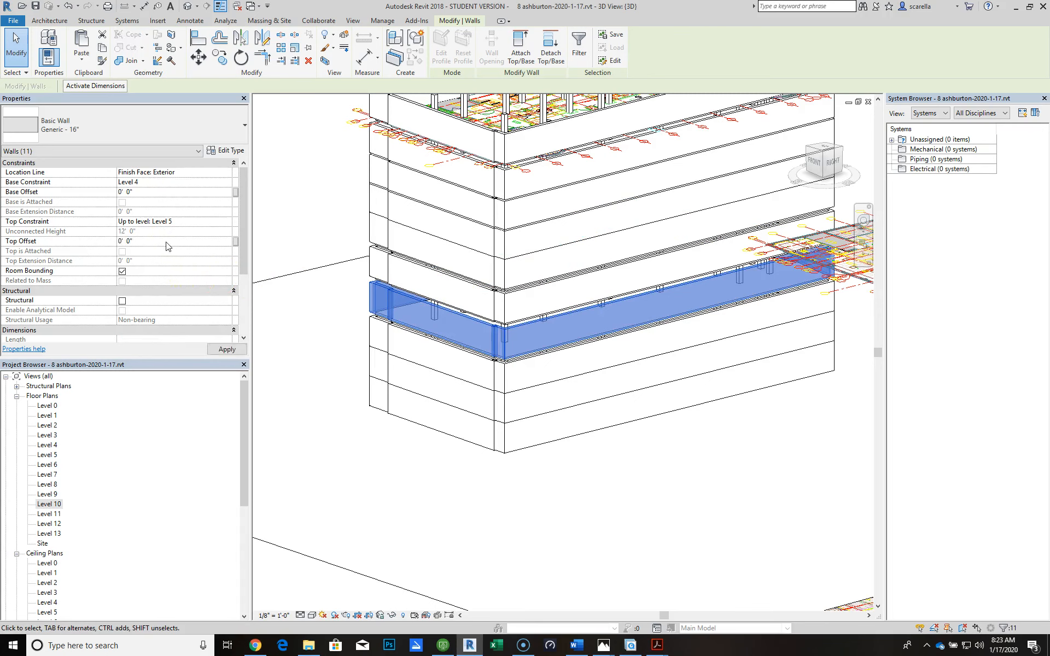
left_click(486, 487)
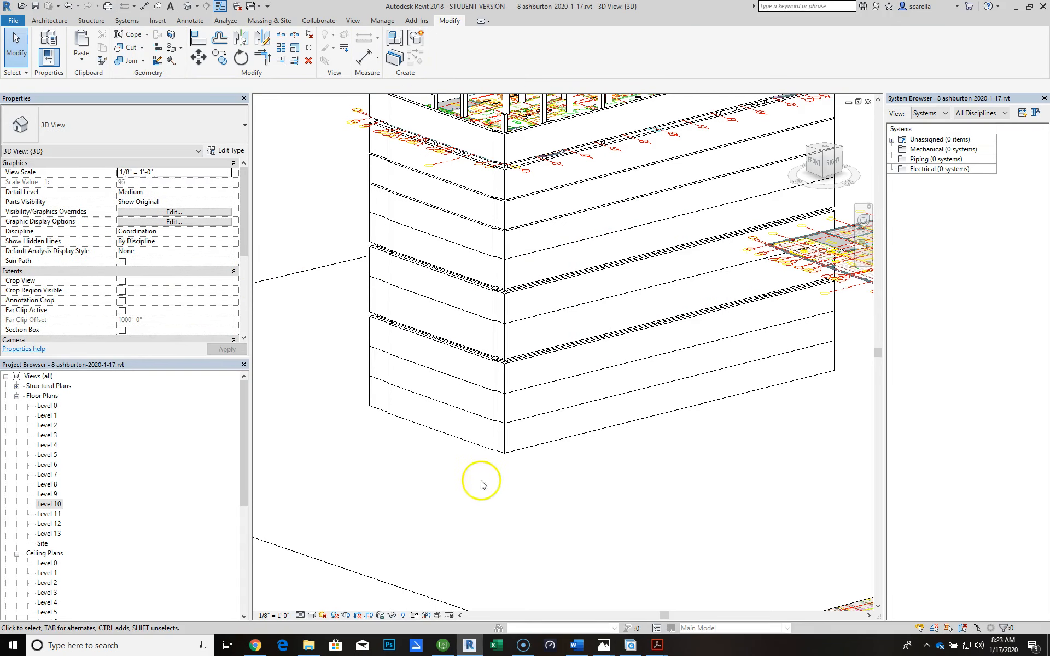
Select the whole Level 3 perimeter wall chain and set its top offset to 0
key("Tab")
left_click(561, 356)
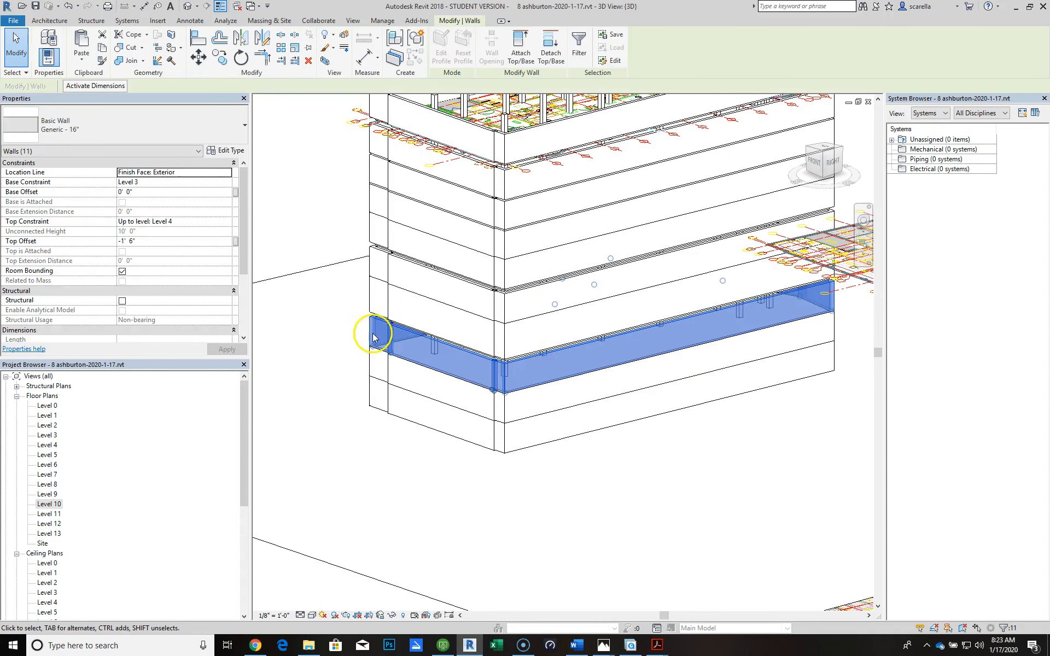
left_click(167, 241)
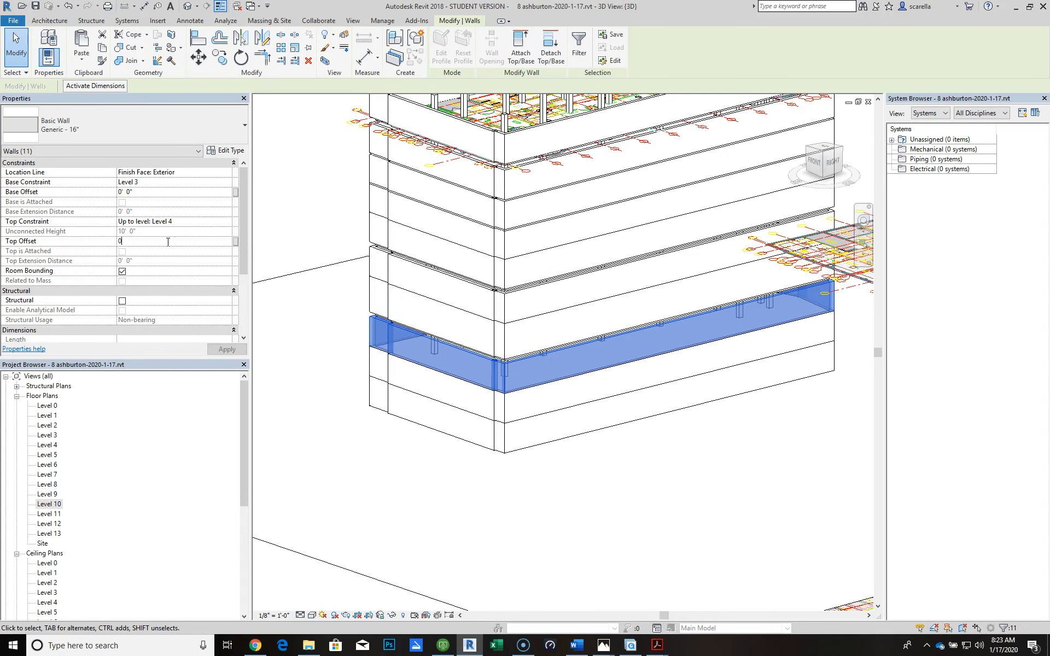
left_click(464, 484)
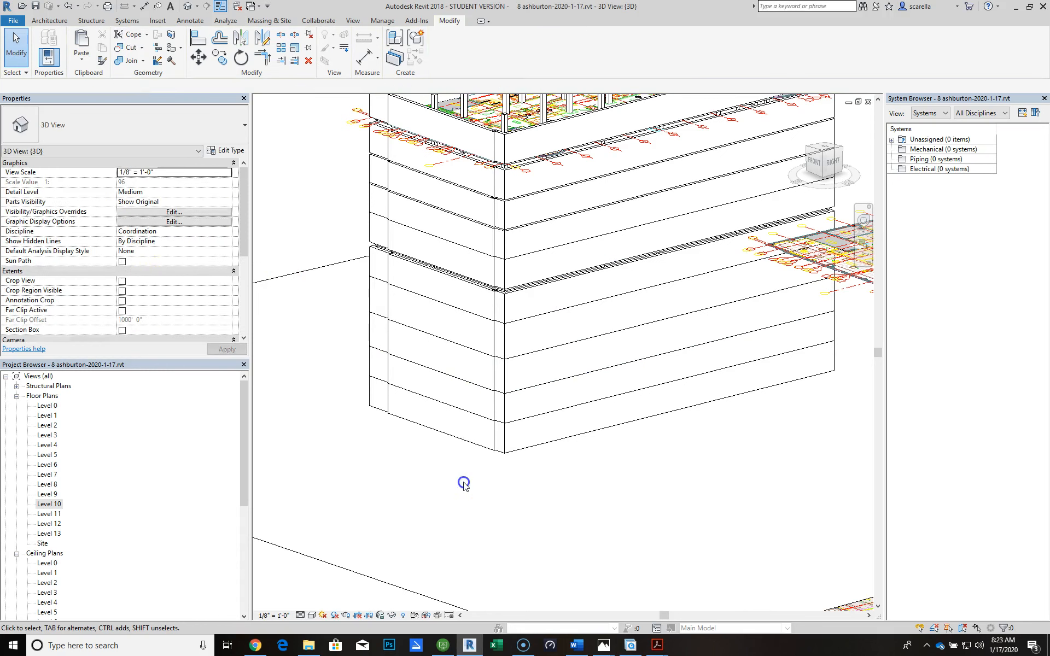
Select the whole Level 5 perimeter wall chain and set its top offset to 0
key("Tab")
left_click(550, 290)
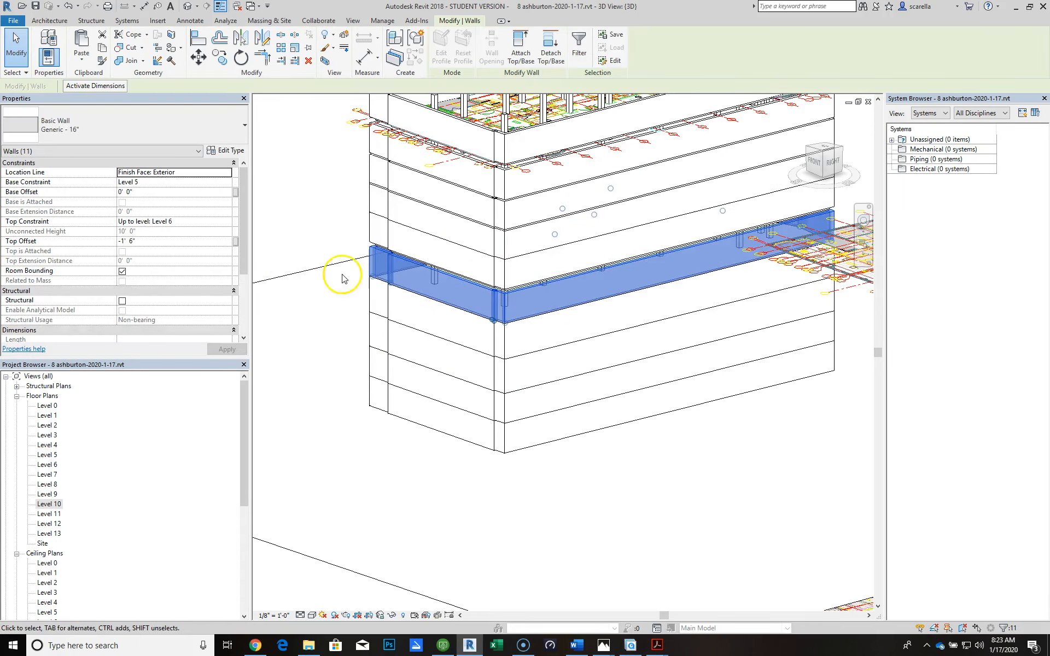
left_click(193, 241)
type("0")
key("Return")
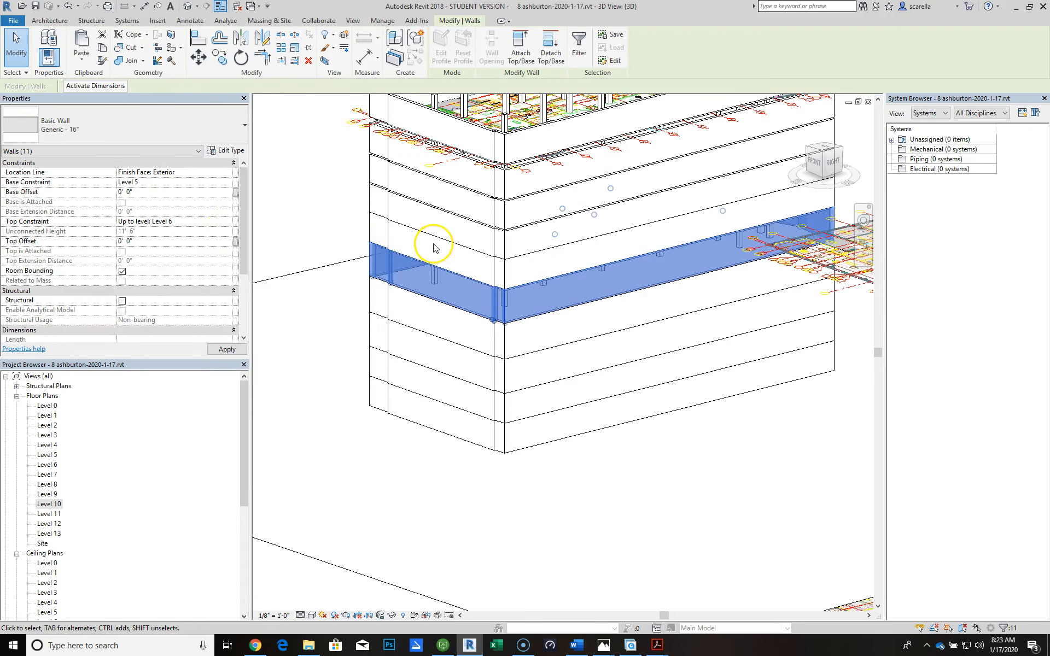
Check the top constraints and top offsets of the long walls on Level 7 and Level 8
scroll(743, 220, "up", 5)
scroll(578, 254, "down", 4)
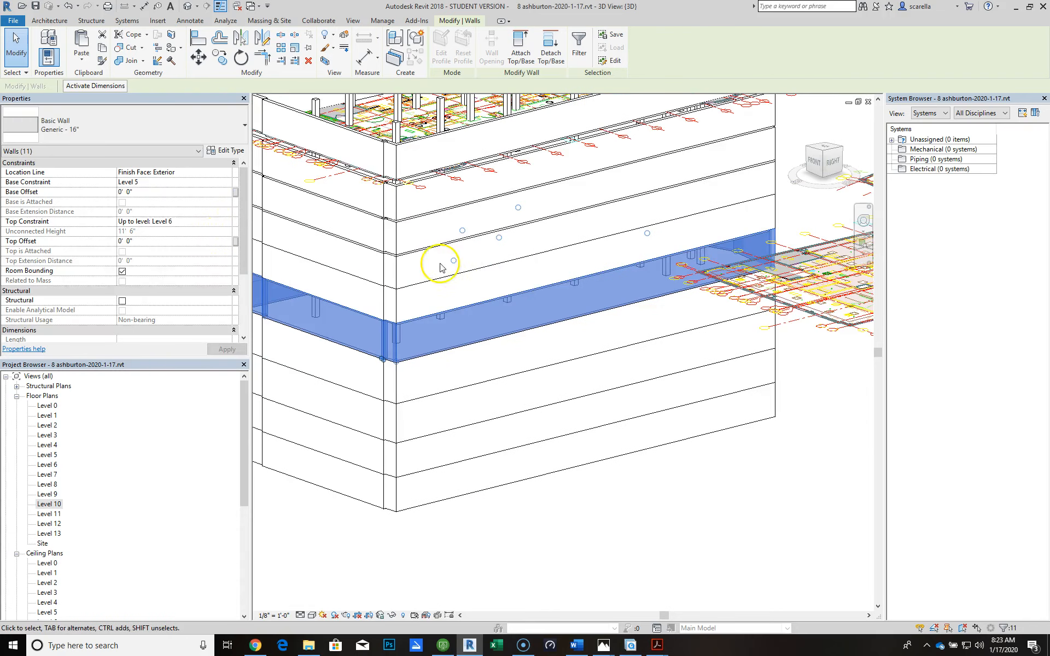
left_click(398, 262)
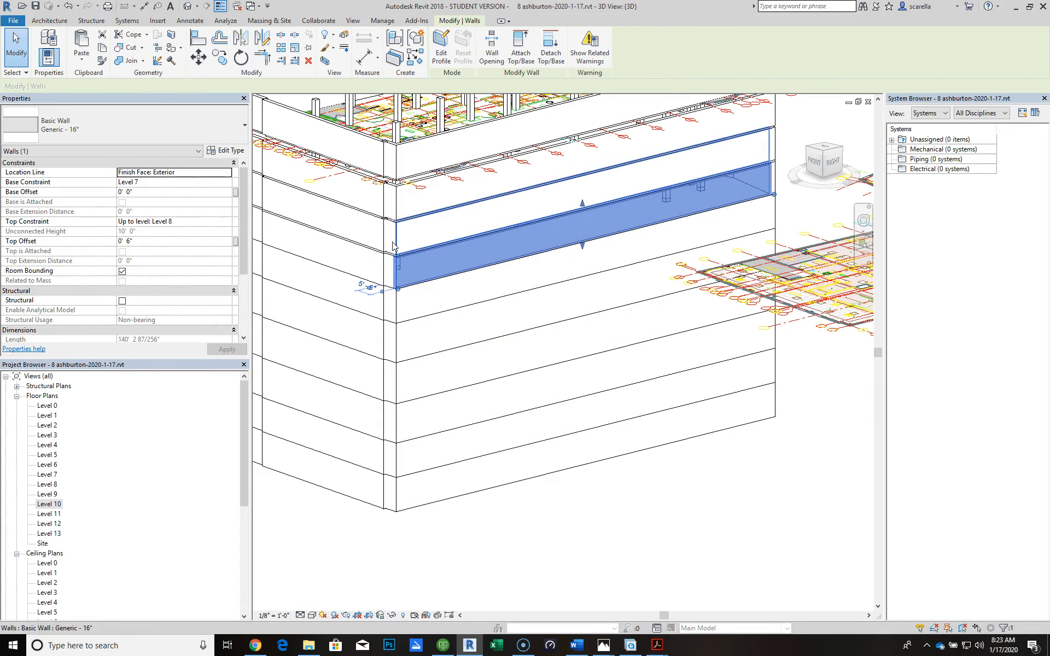
left_click(393, 243)
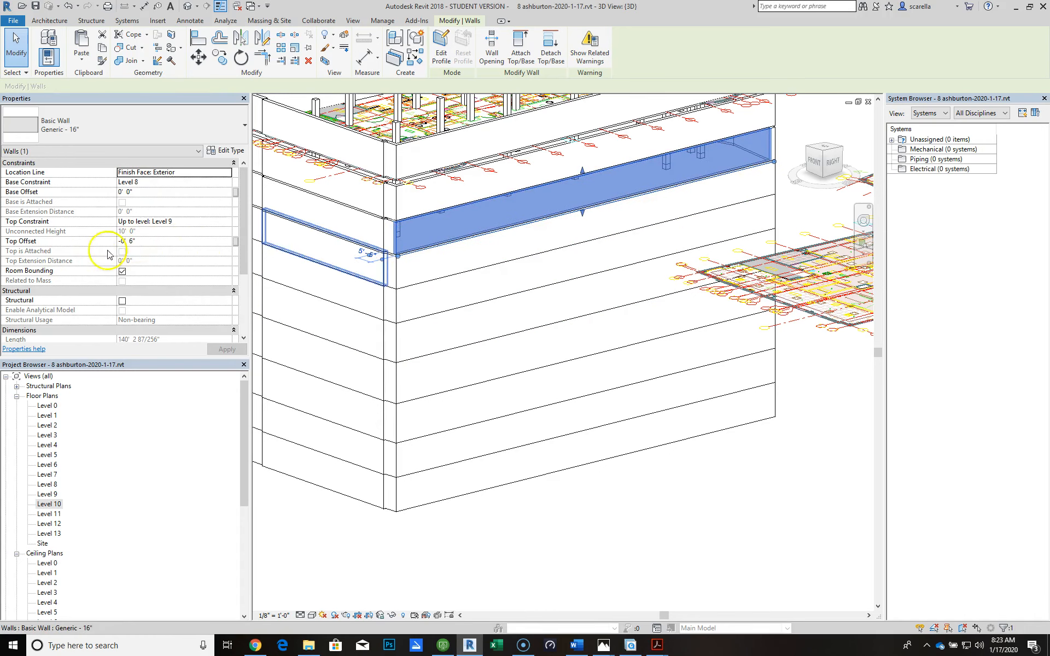
Open the East elevation, set its visual style to Hidden Line, and inspect the upper walls against the level lines
scroll(628, 286, "down", 2)
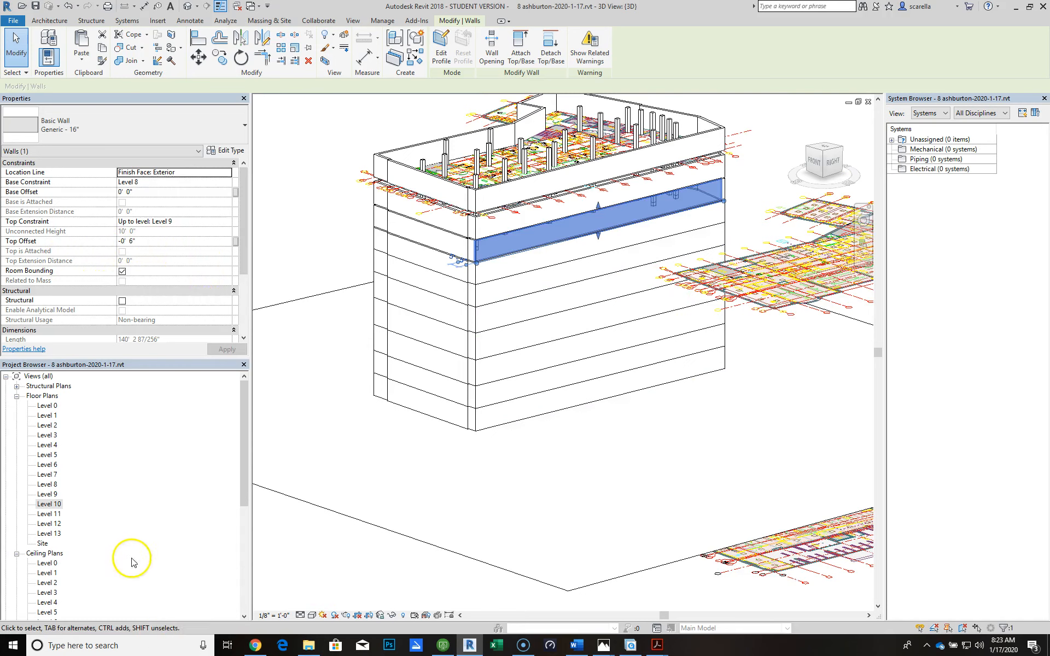
left_click_drag(240, 485, 215, 572)
double_click(43, 563)
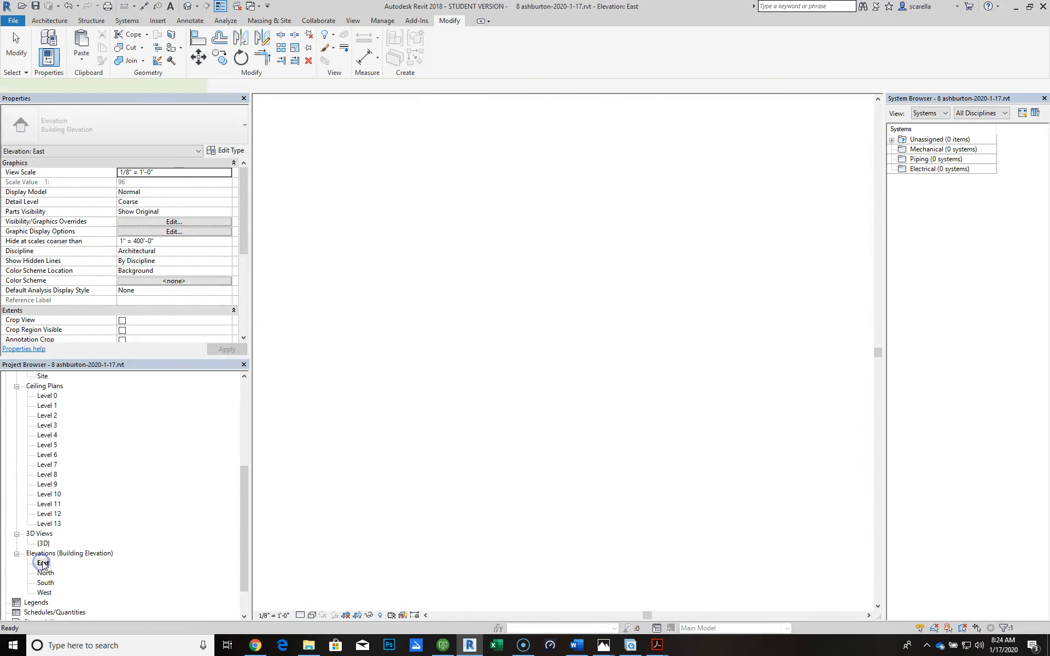
scroll(504, 492, "down", 4)
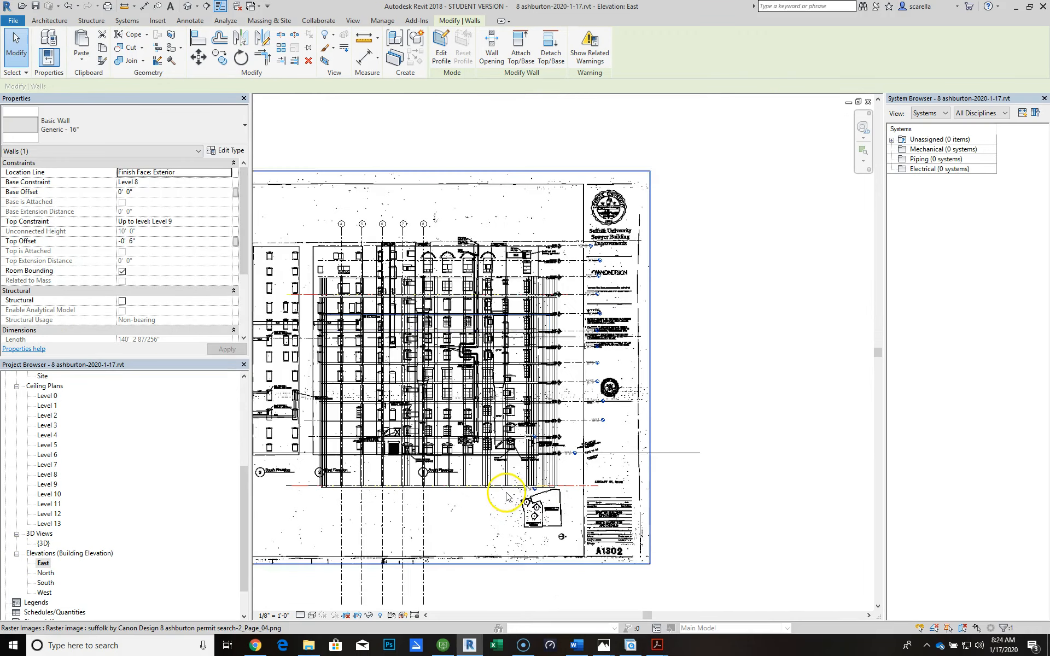
left_click(310, 616)
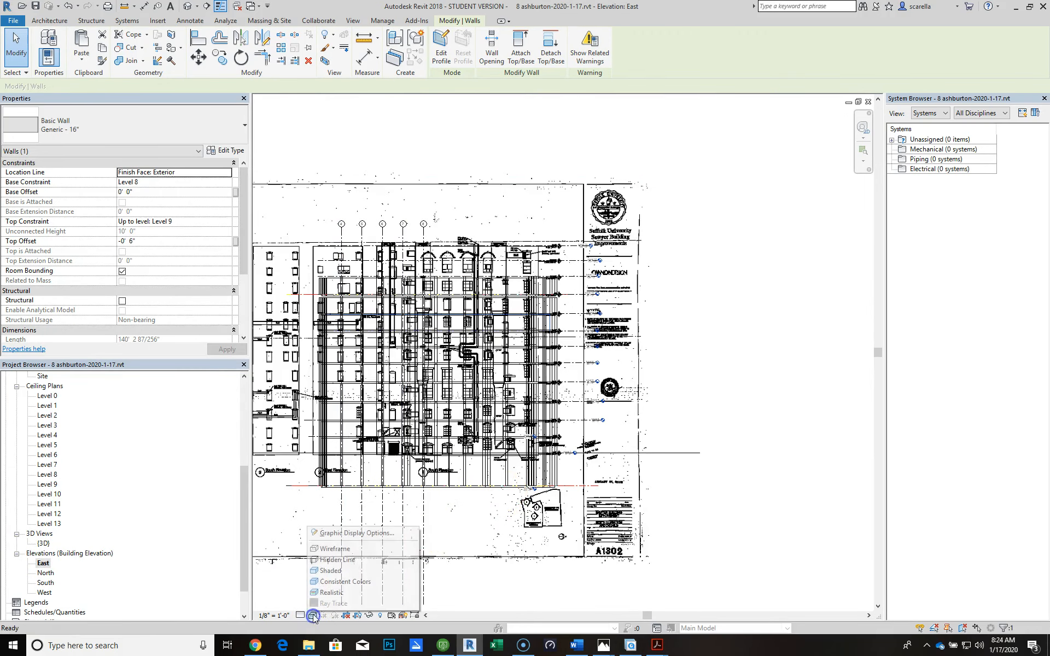
left_click(371, 561)
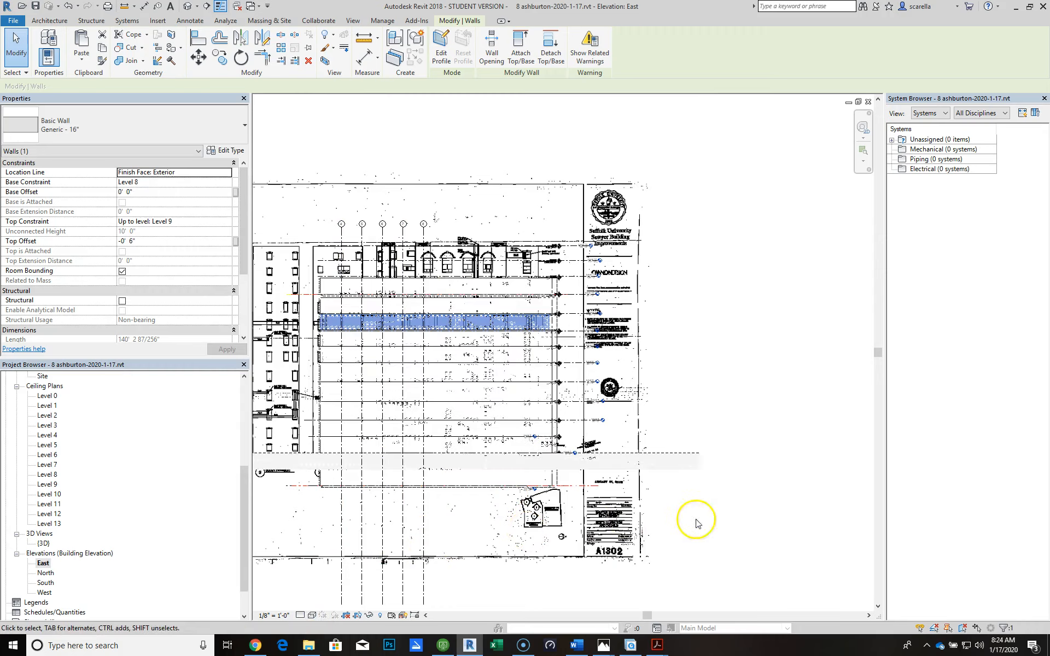
scroll(336, 363, "up", 6)
scroll(476, 271, "down", 4)
scroll(651, 303, "up", 4)
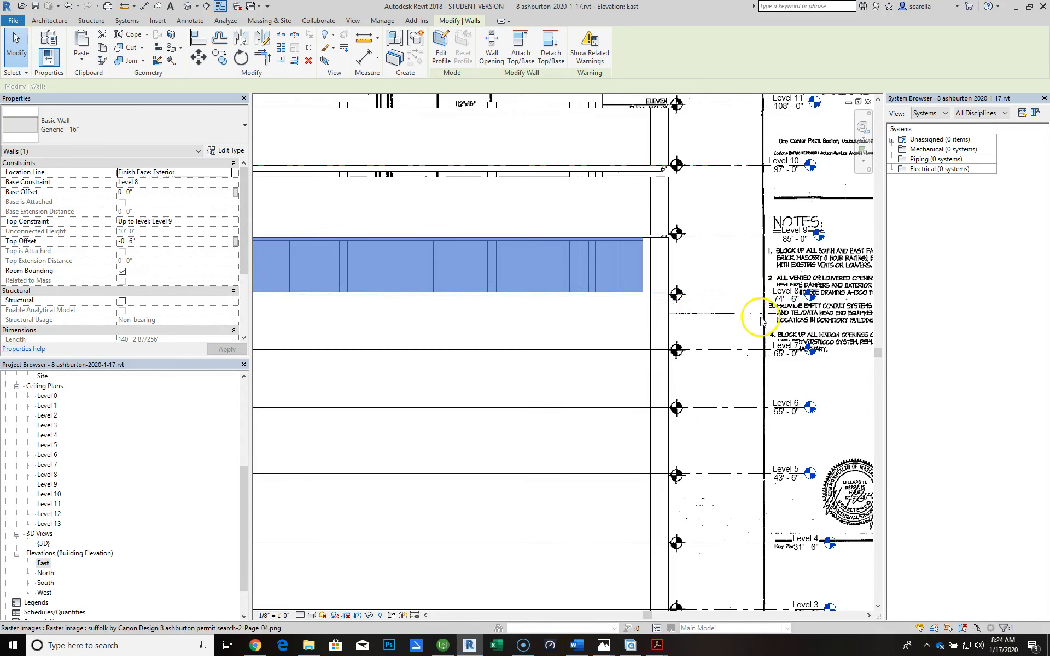
Extend the Level 2 line, together with the aligned Level 0 line, outward so their heads sit beyond the building near the other level heads
scroll(749, 321, "up", 2)
scroll(614, 187, "down", 4)
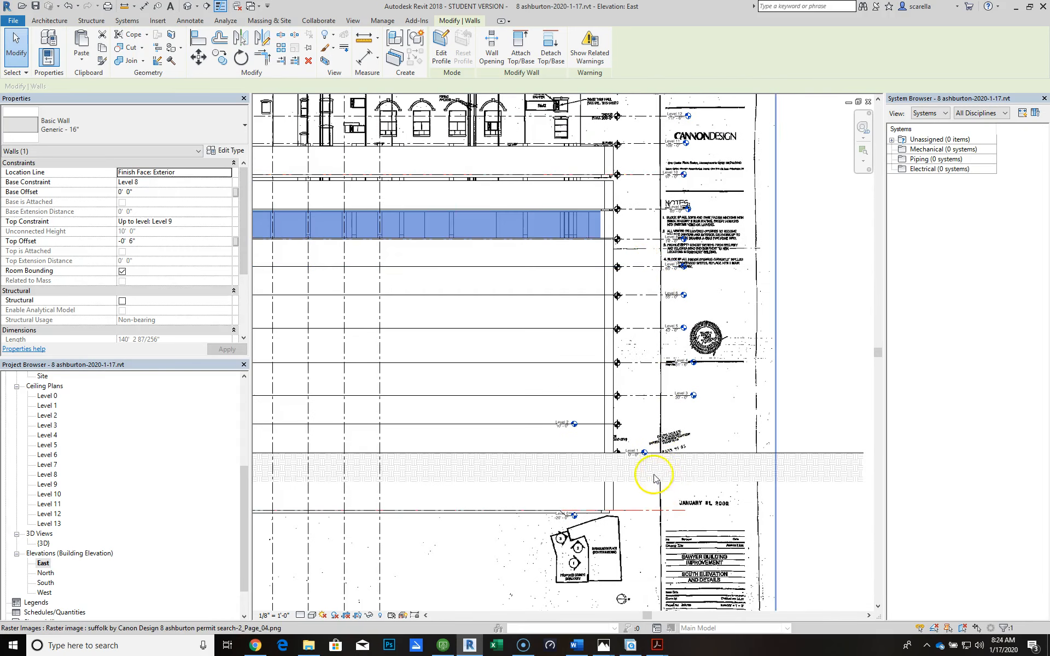
scroll(648, 468, "up", 4)
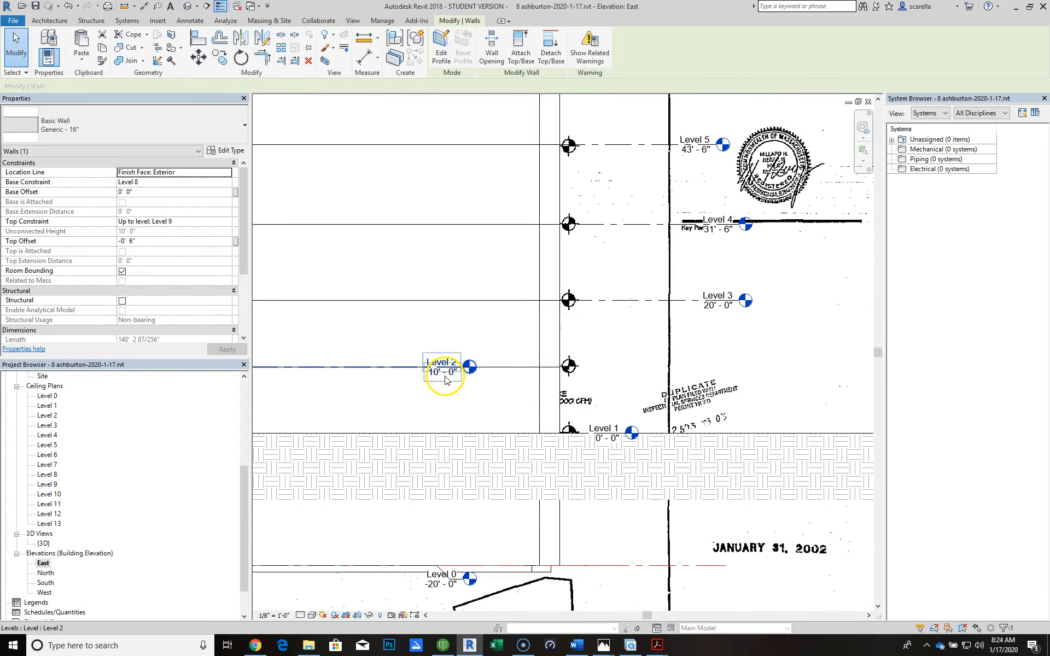
left_click(446, 376)
left_click_drag(464, 372, 769, 362)
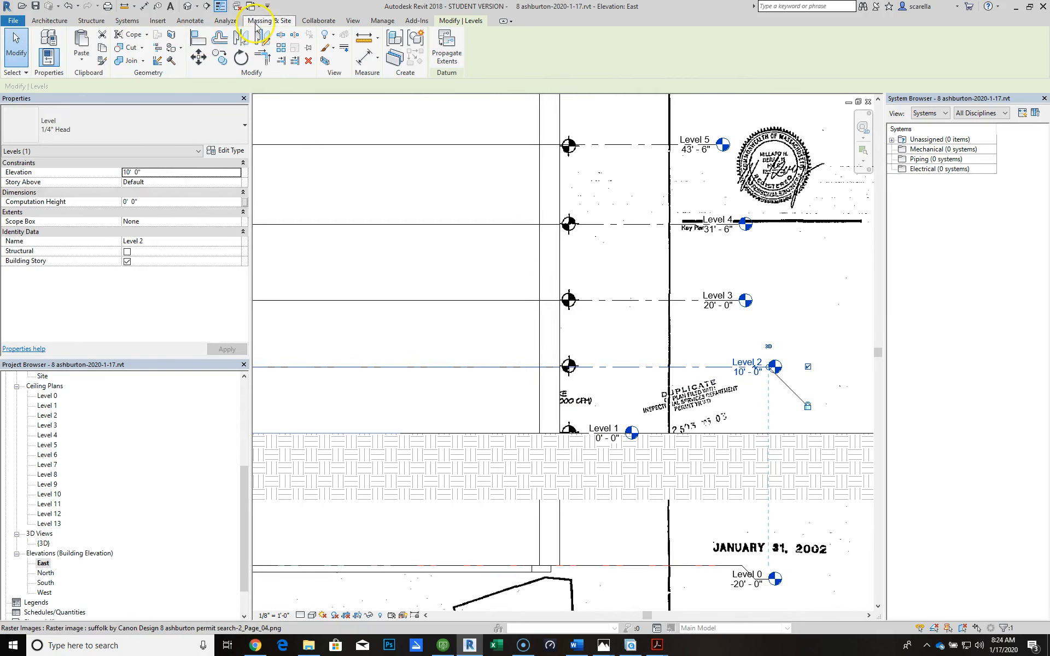
Start an aligned dimension string between the building edge and the level heads, picking Level 1 through Level 6
left_click(189, 21)
left_click(45, 47)
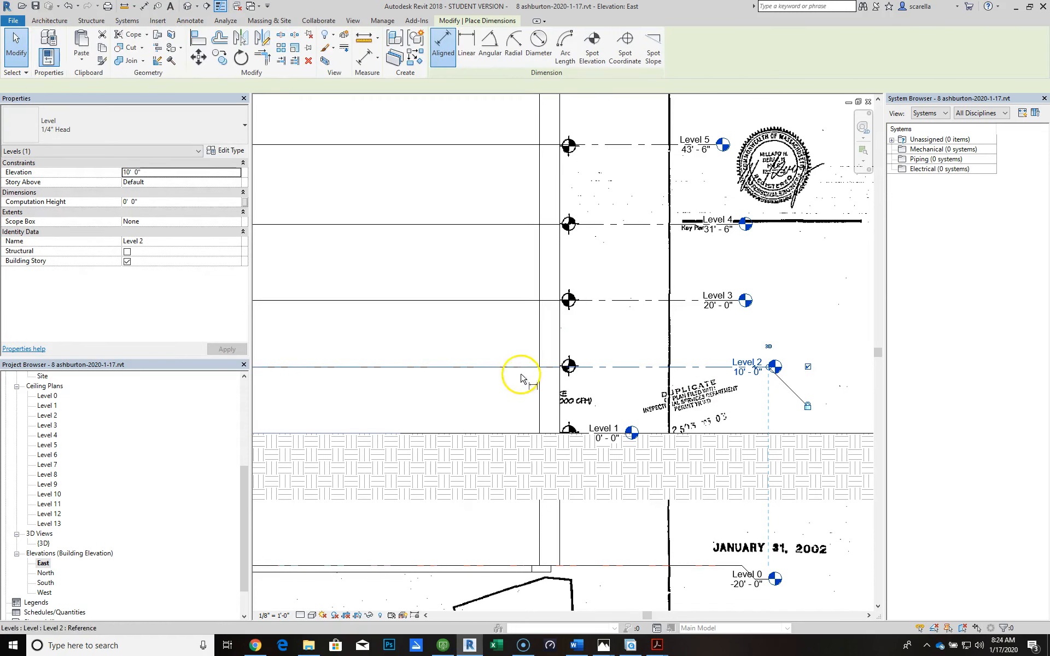
left_click(593, 434)
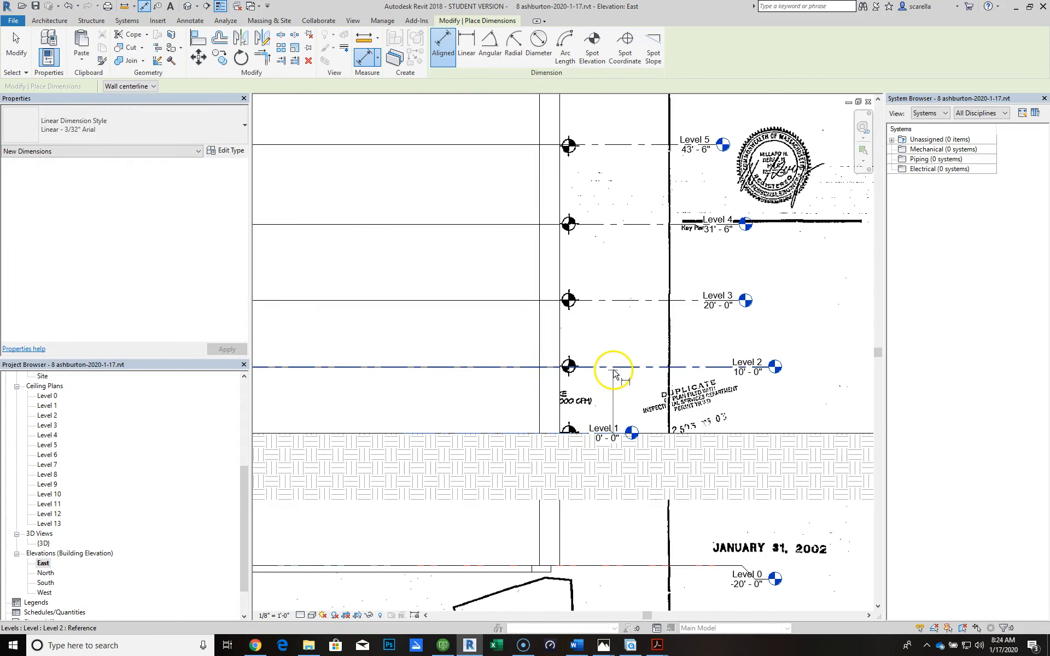
left_click(613, 370)
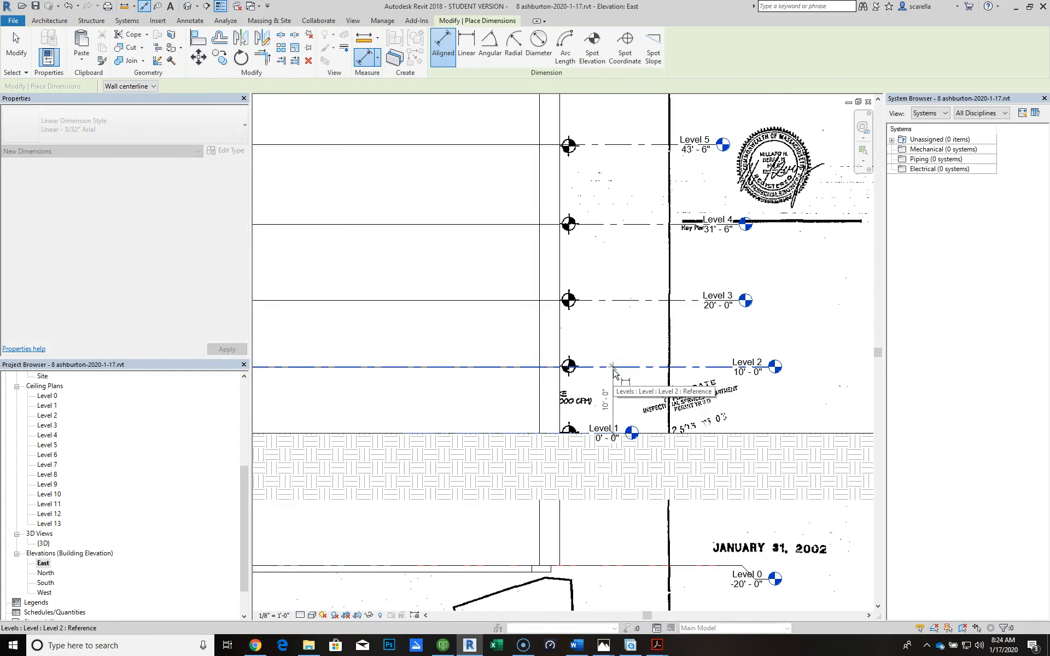
left_click(613, 302)
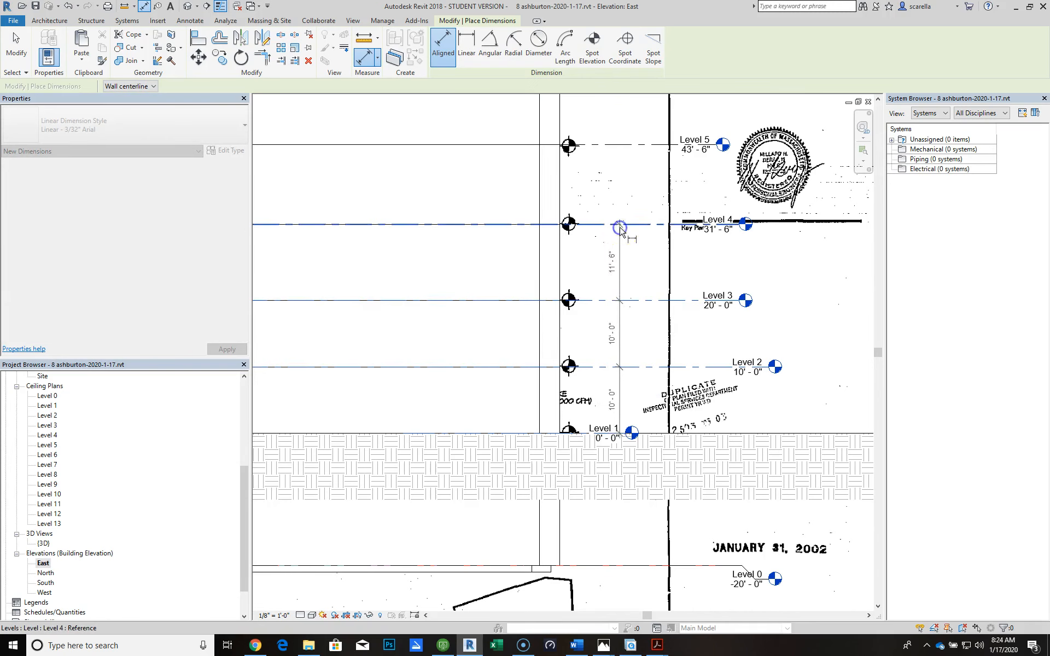
left_click(604, 145)
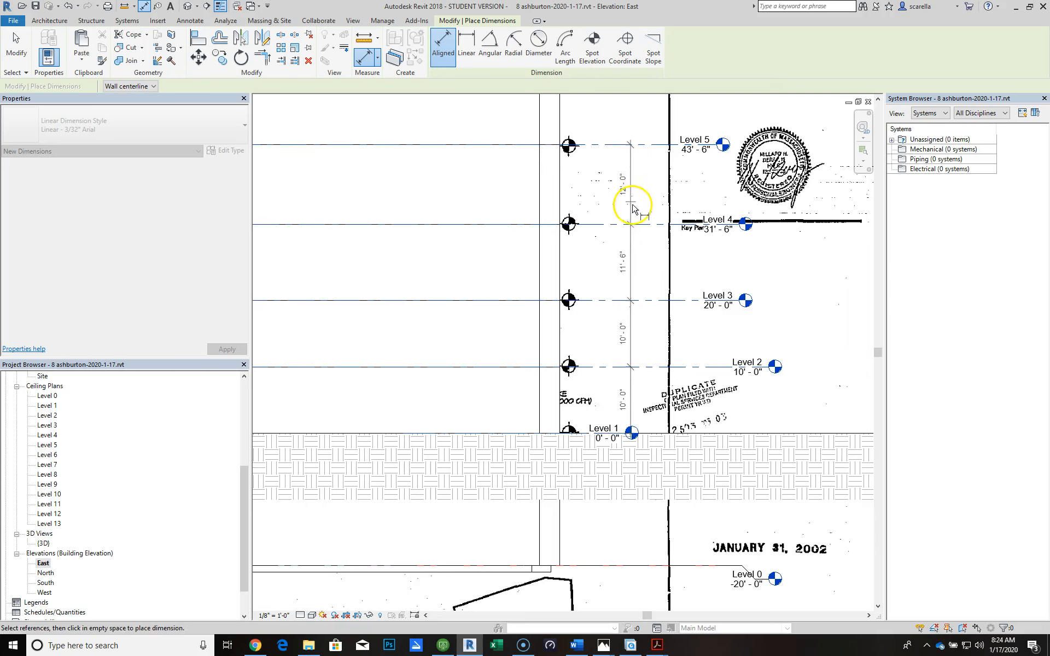
scroll(629, 225, "down", 2)
scroll(626, 228, "down", 1)
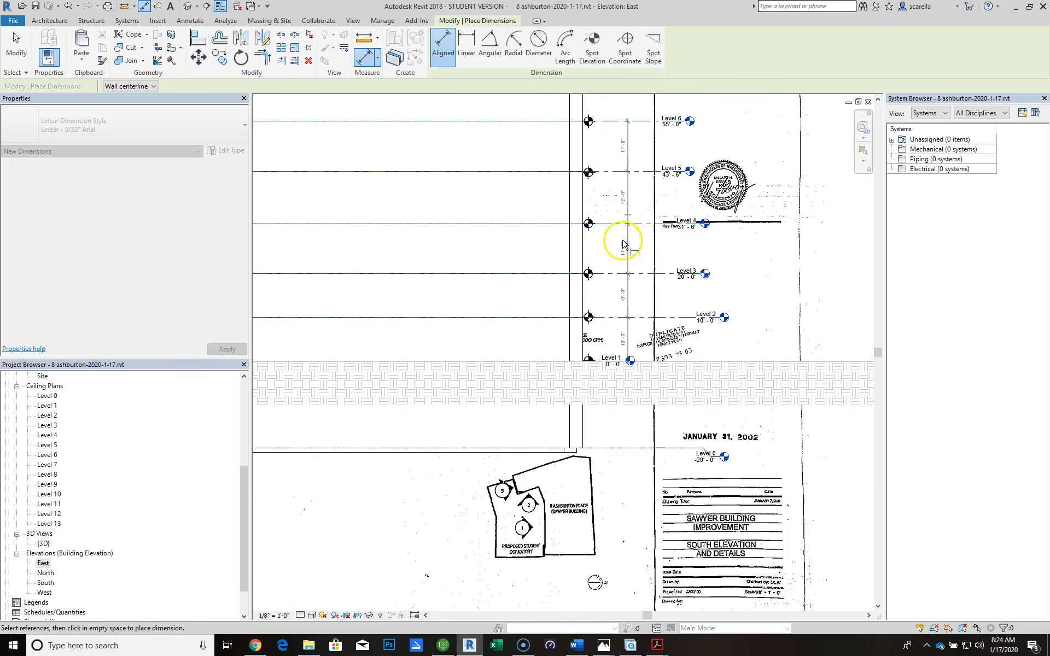
Continue the dimension string through Levels 7, 8, 9 and 10, and place it beside the building
scroll(623, 241, "down", 3)
scroll(618, 329, "down", 2)
scroll(623, 158, "up", 4)
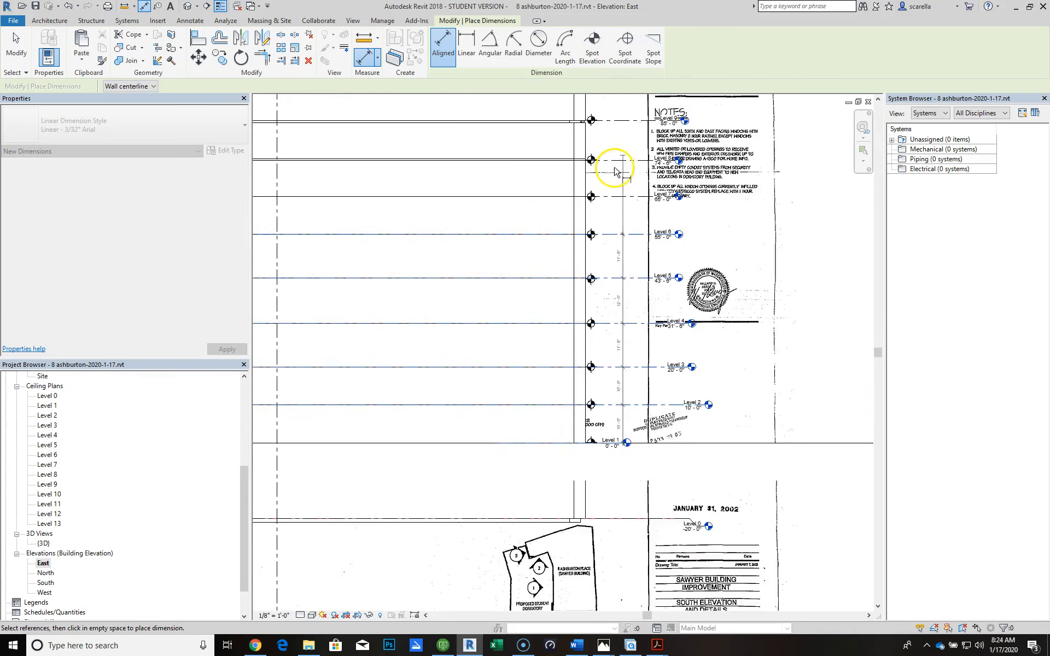
scroll(615, 171, "up", 2)
left_click(623, 218)
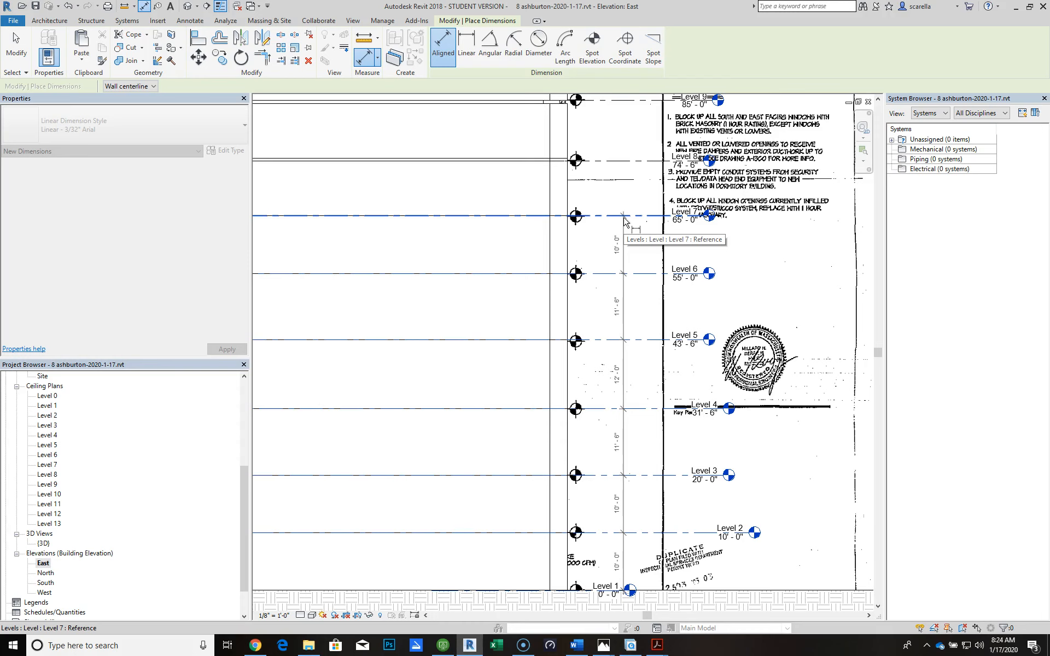
left_click(620, 162)
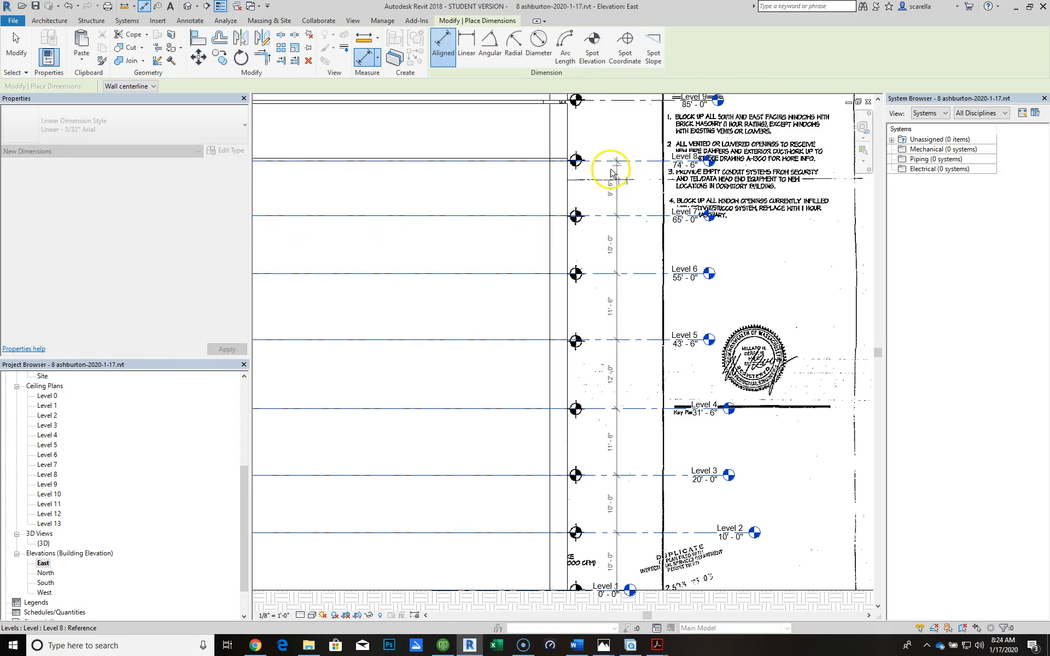
scroll(533, 197, "down", 2)
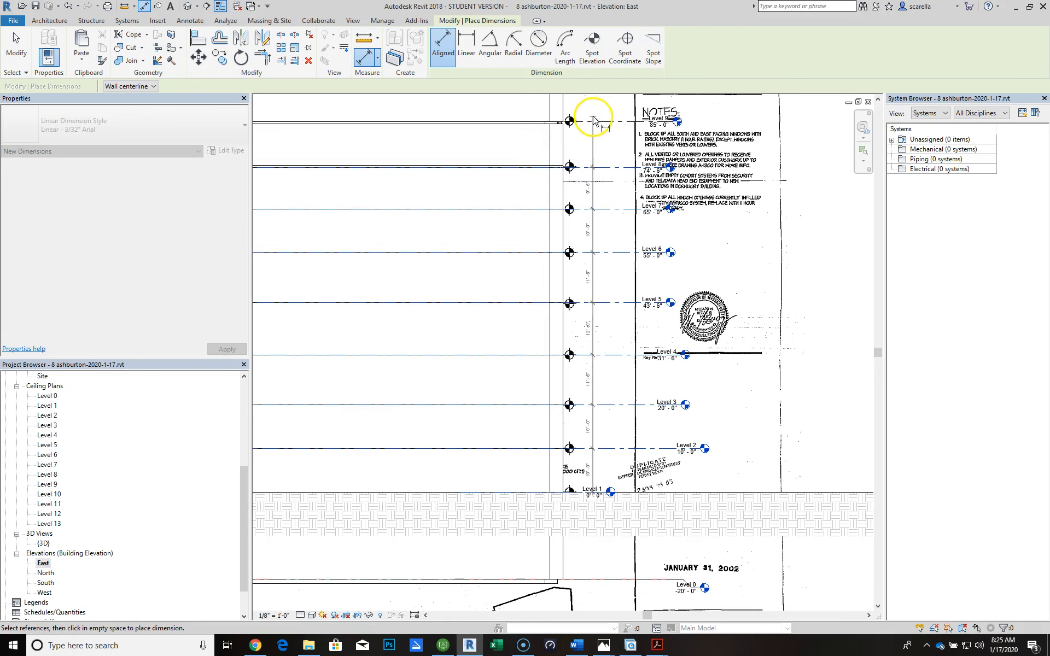
left_click(608, 123)
scroll(509, 387, "down", 3)
scroll(558, 230, "up", 5)
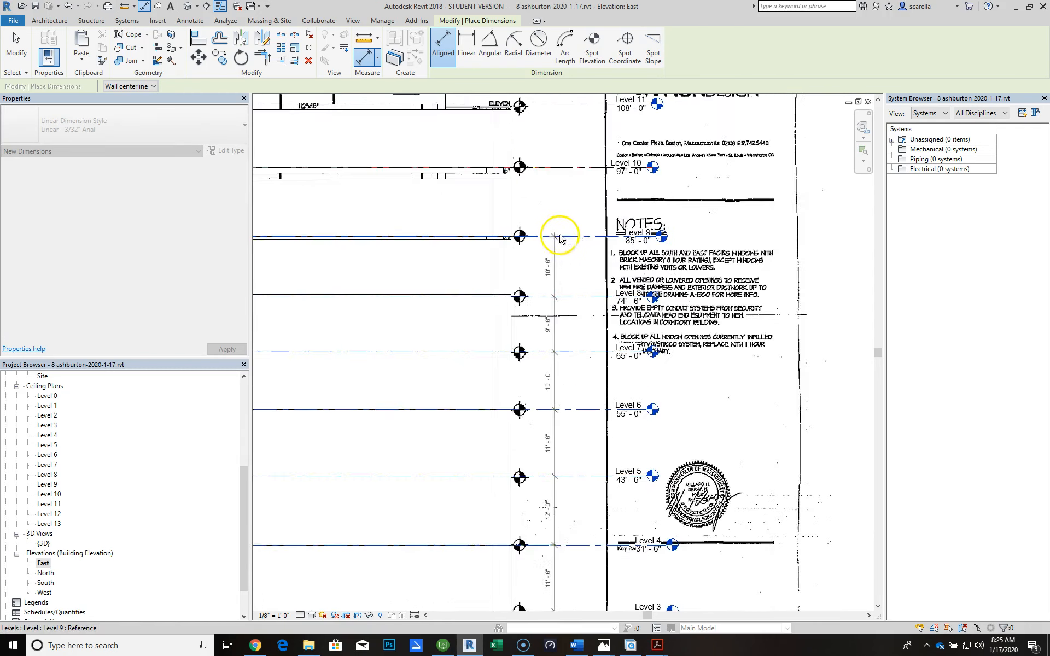
left_click(569, 147)
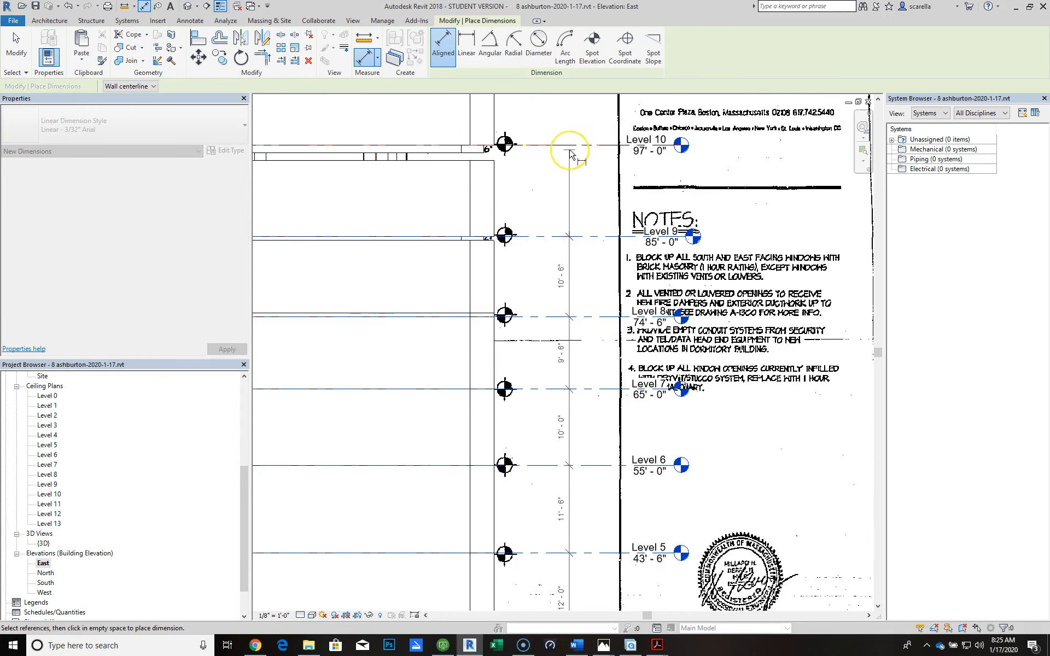
left_click(576, 176)
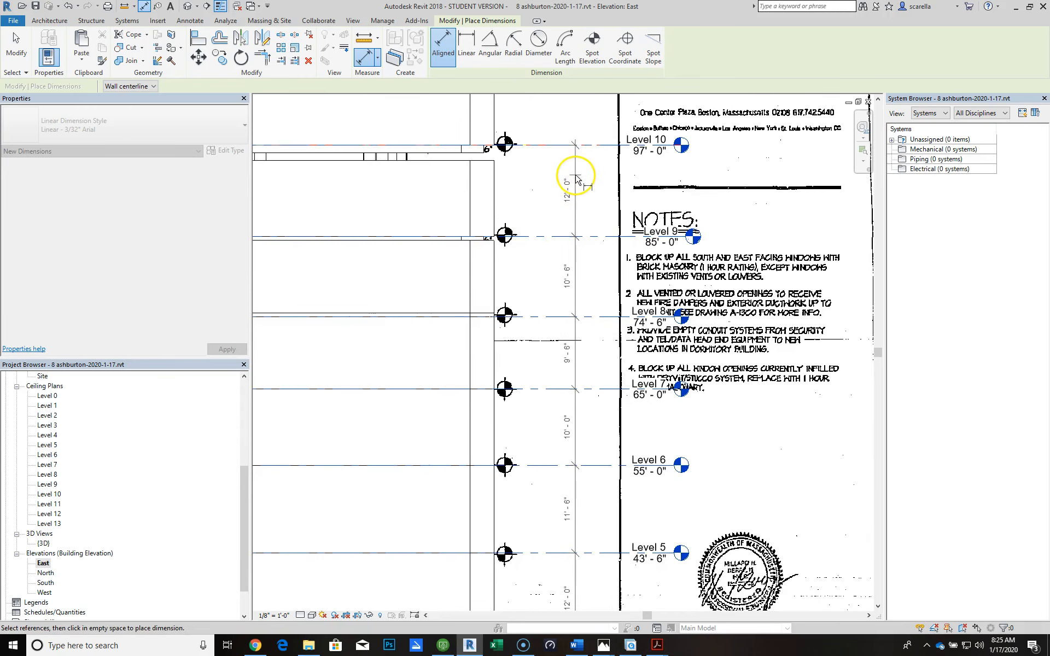
left_click(477, 162)
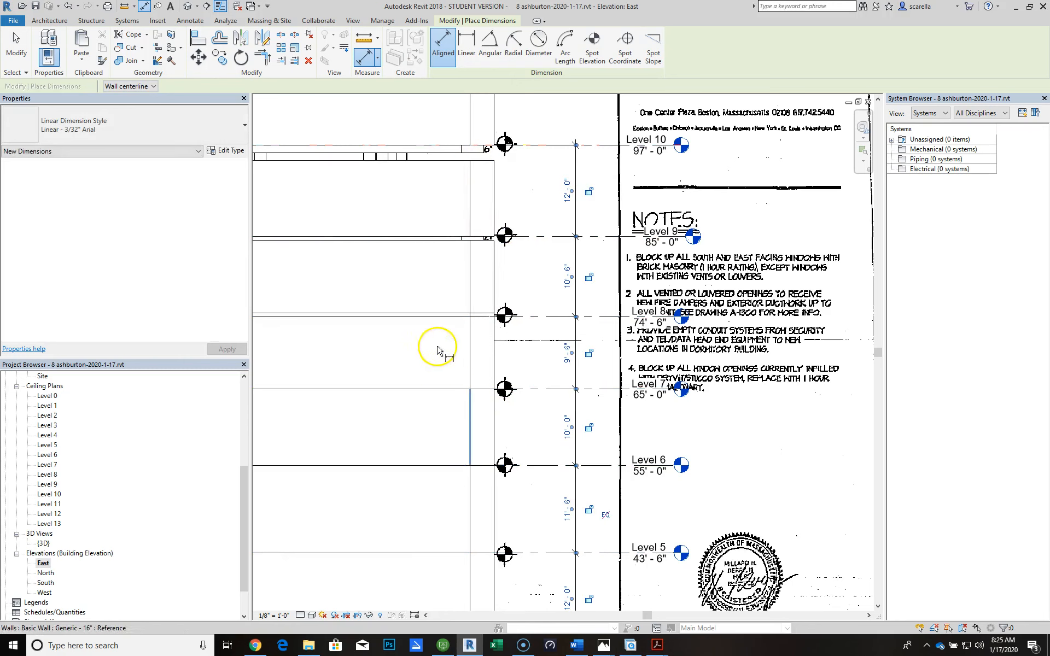
scroll(543, 328, "down", 4)
scroll(650, 352, "down", 3)
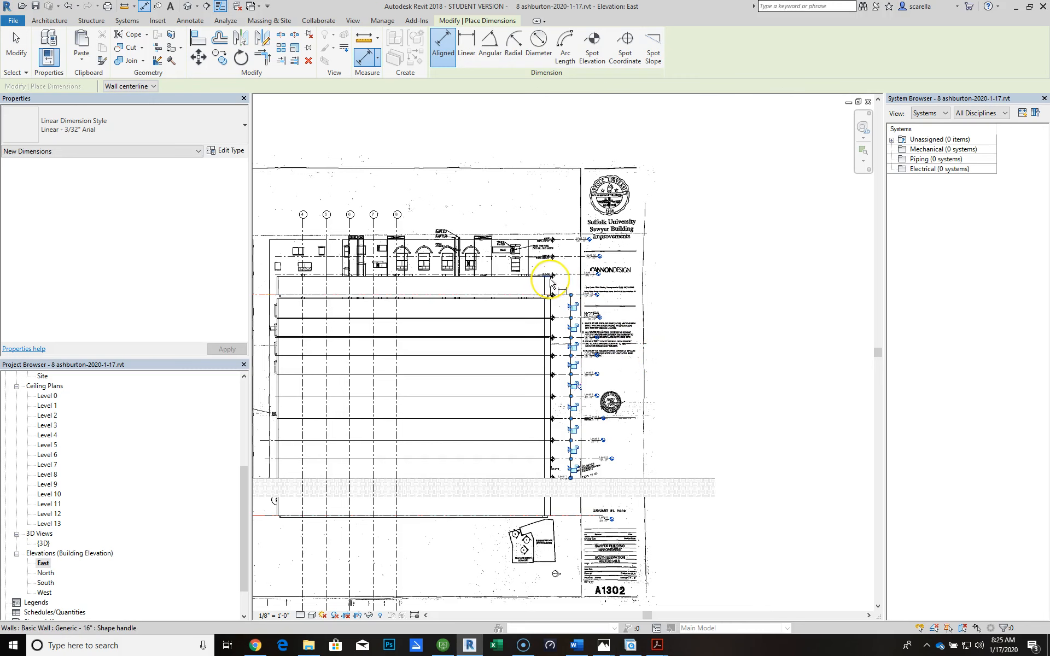
scroll(551, 283, "up", 3)
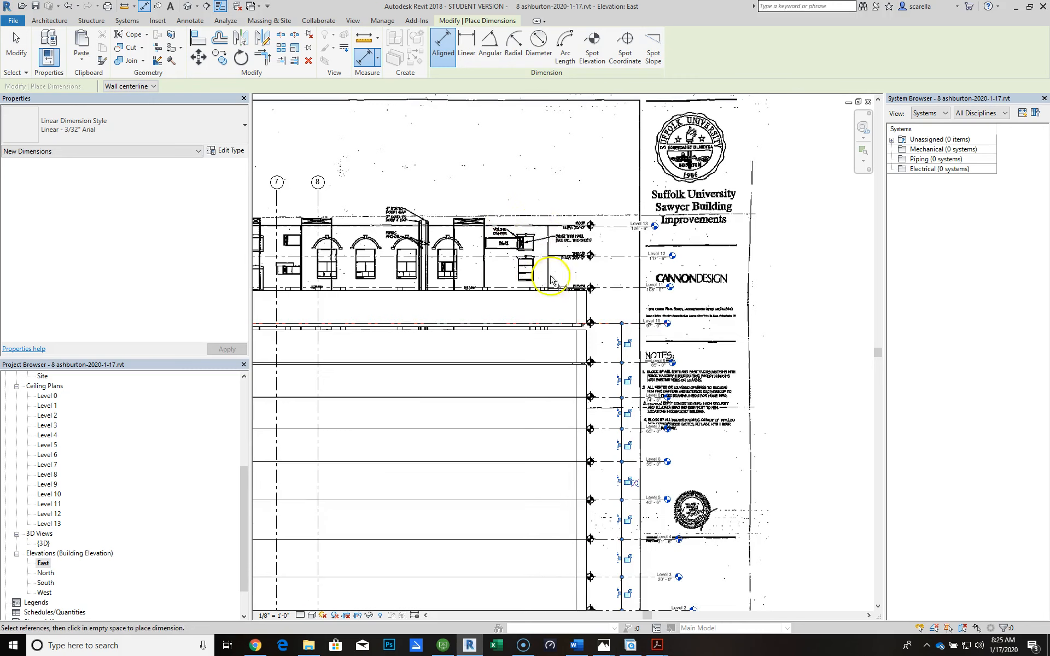
scroll(558, 270, "up", 2)
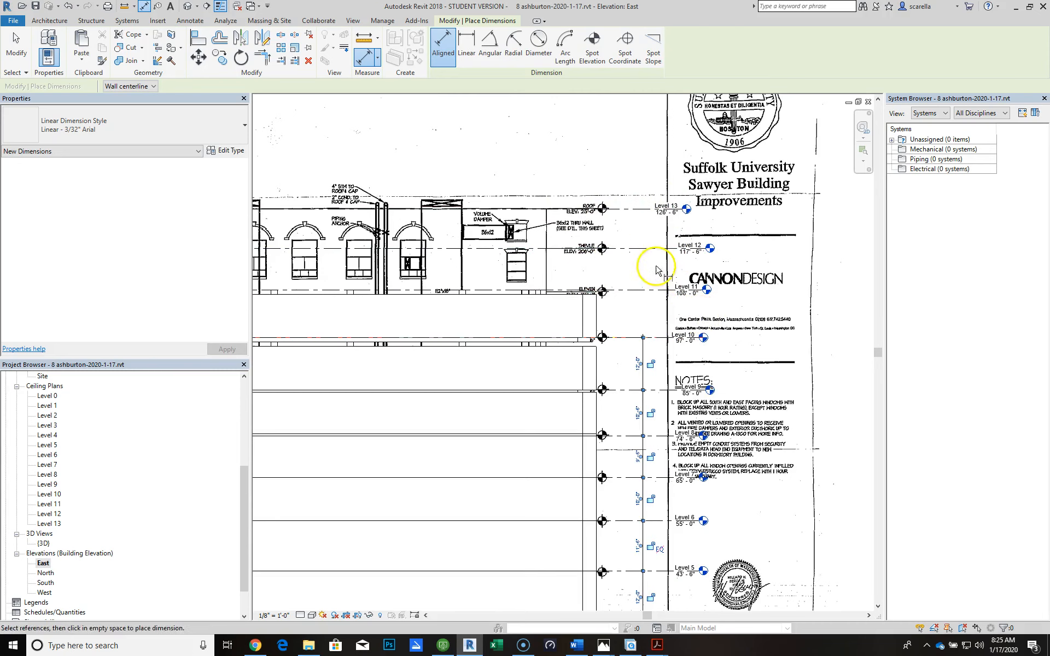
scroll(618, 219, "down", 2)
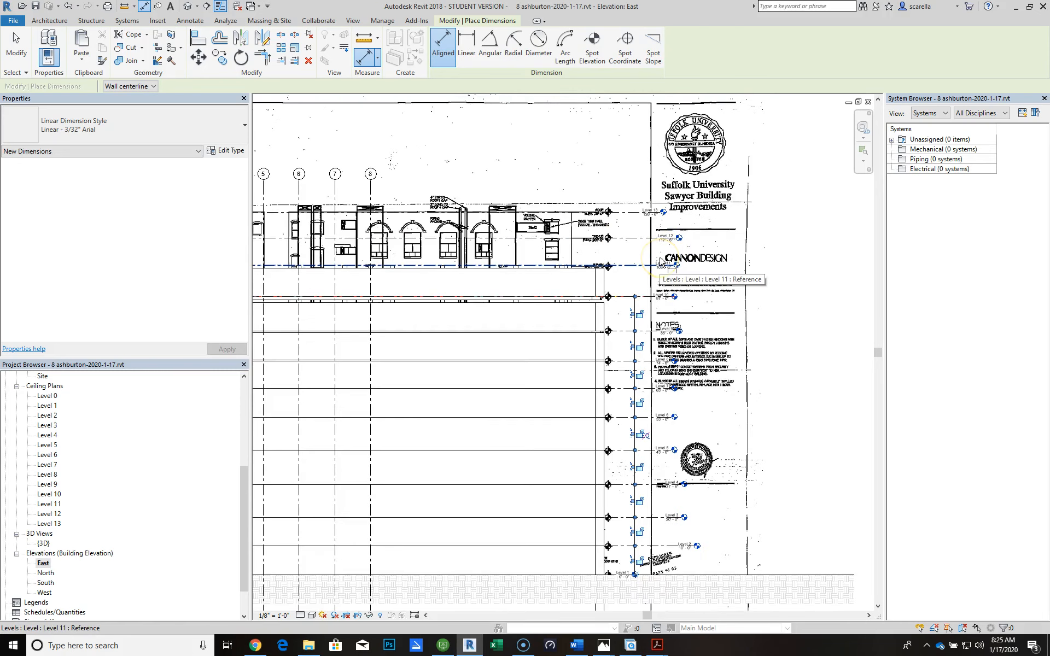